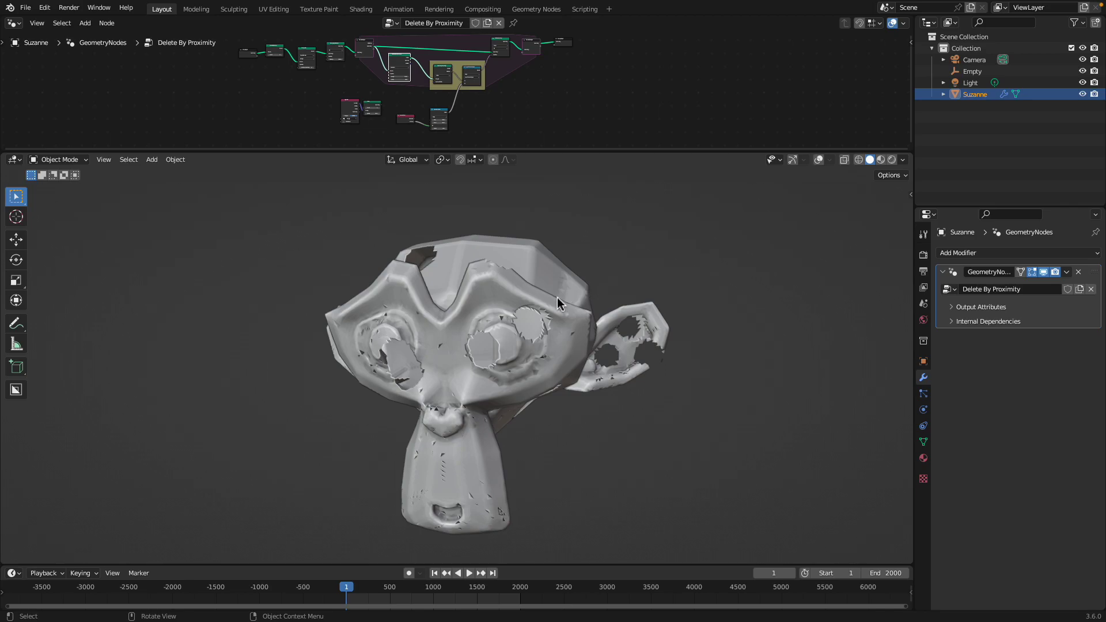
- Play the monkey head's deletion simulation from the first frame and stop it at frame 100
mouse_move(556, 303)
middle_mouse_down()
mouse_move(588, 306)
mouse_move(562, 314)
middle_mouse_up()
key("space")
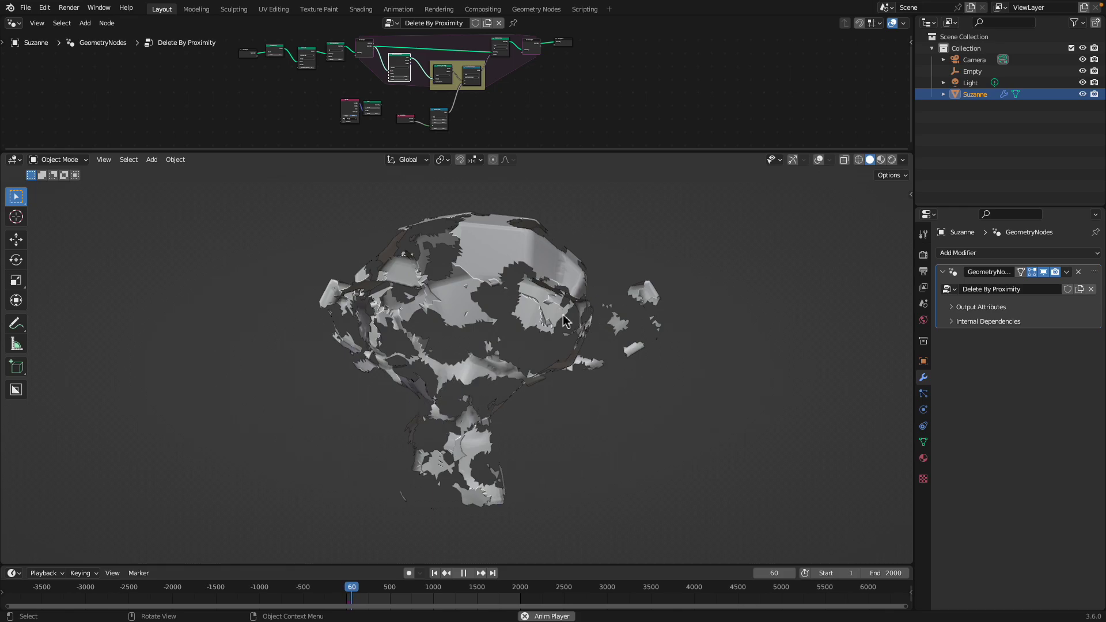
mouse_move(561, 313)
middle_mouse_down()
mouse_move(585, 312)
mouse_move(564, 315)
middle_mouse_up()
key("space")
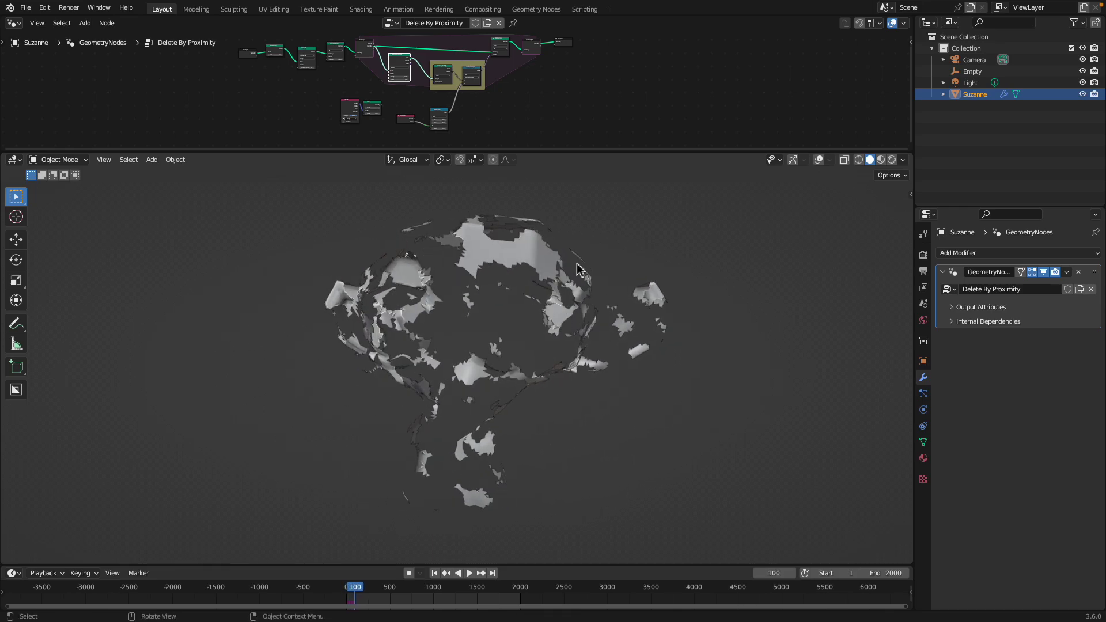
- Enlarge the node editor and adjust the positions of the Geometry Proximity and Less Than or Equal nodes
left_click_drag(596, 155, 599, 278)
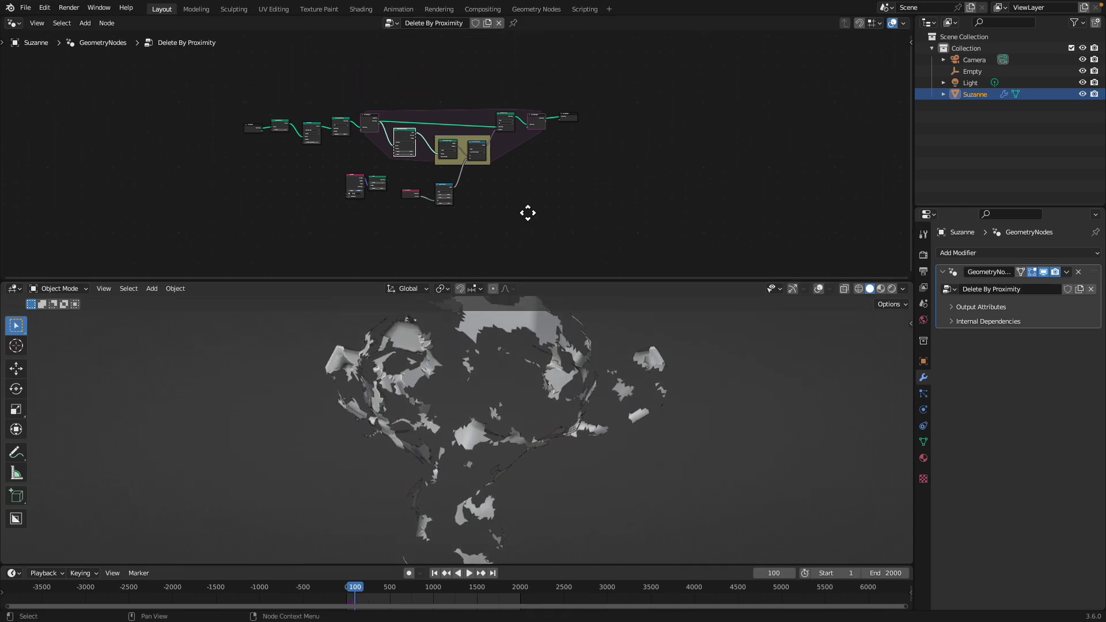
scroll(526, 217, "up", 4)
scroll(533, 220, "up", 3)
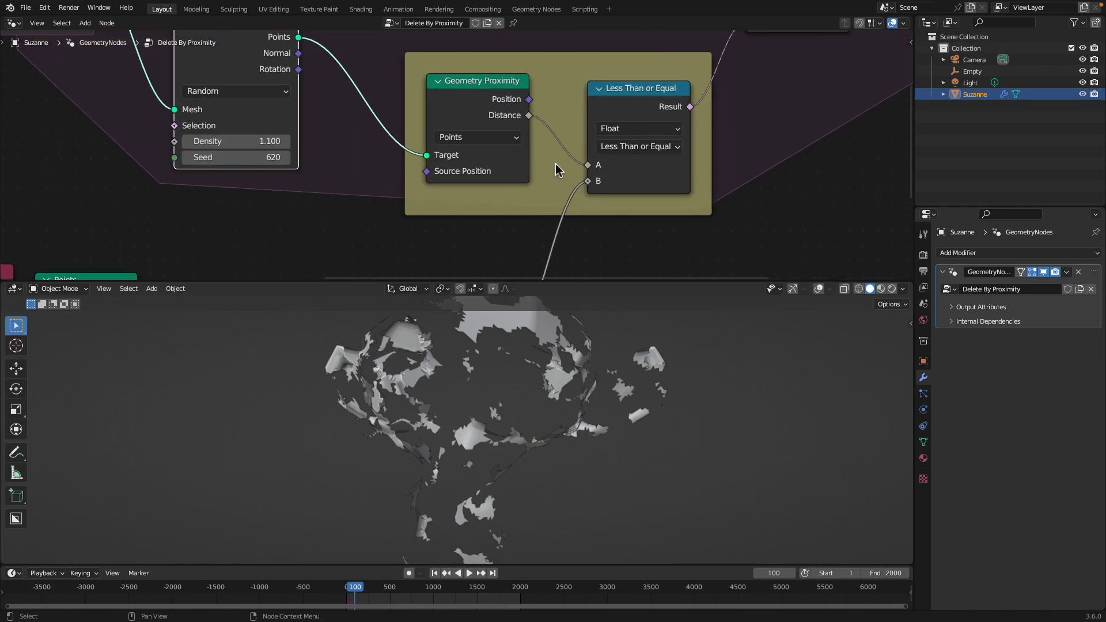
middle_click_drag(558, 168, 562, 195)
mouse_move(512, 131)
left_mouse_down()
mouse_move(504, 144)
mouse_move(505, 119)
left_mouse_up()
left_click_drag(627, 122, 620, 125)
scroll(625, 135, "down", 3)
scroll(630, 118, "up", 2)
middle_click_drag(630, 110, 634, 104)
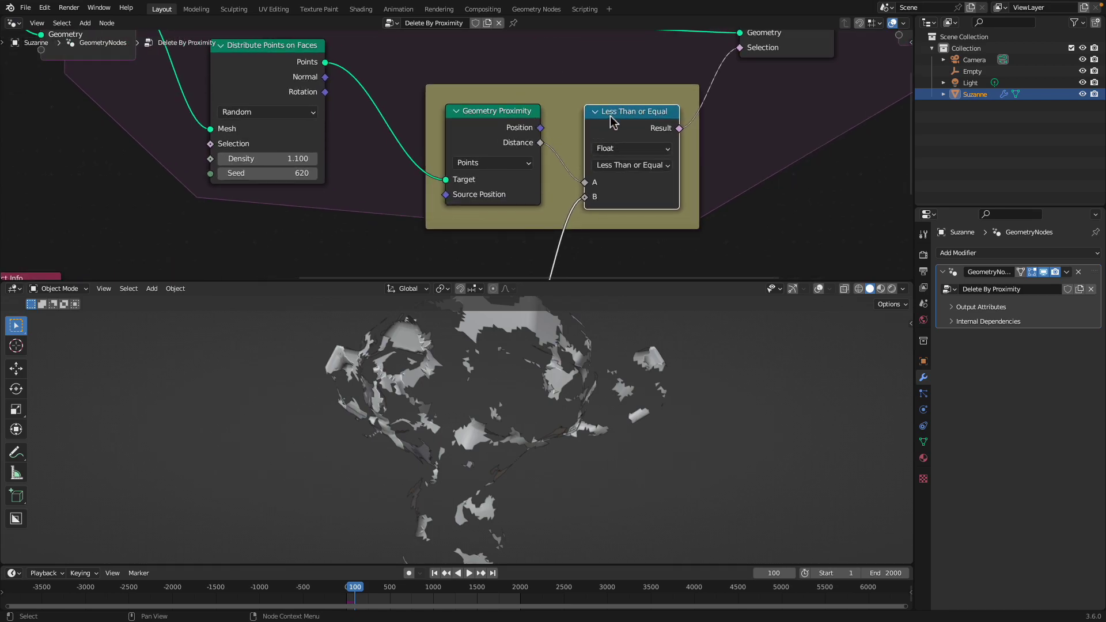
- Move the Random Value node up, closer to the proximity frame
scroll(627, 139, "down", 3)
middle_click_drag(627, 156, 638, 60)
scroll(567, 154, "down", 1)
left_click_drag(483, 190, 486, 156)
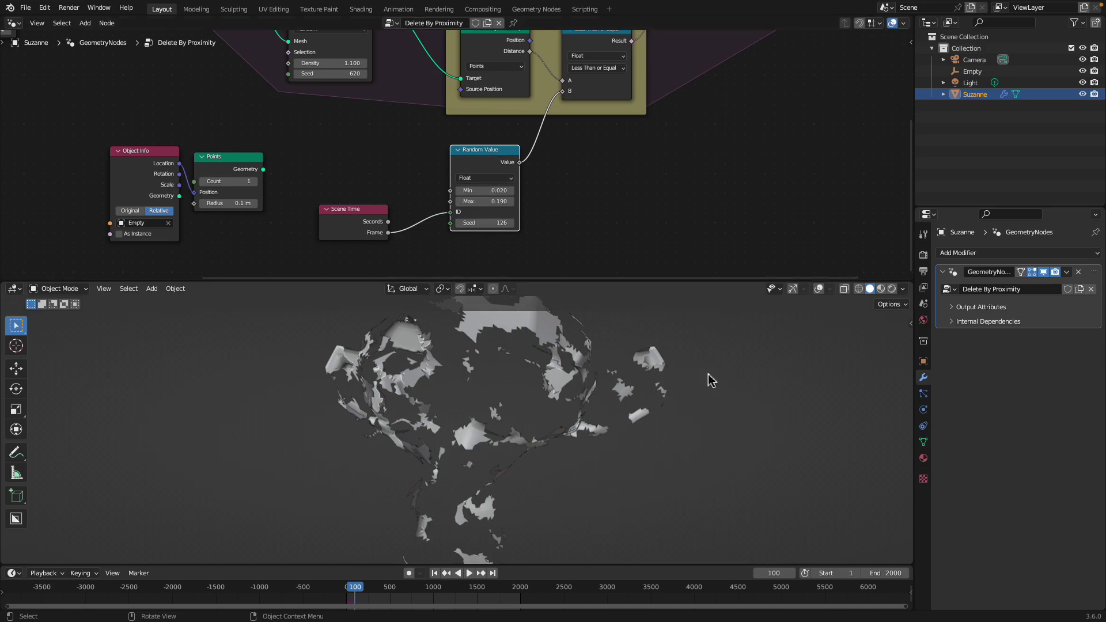
- Show the viewport gizmos and overlays, and return the animation to the first frame
left_click(793, 289)
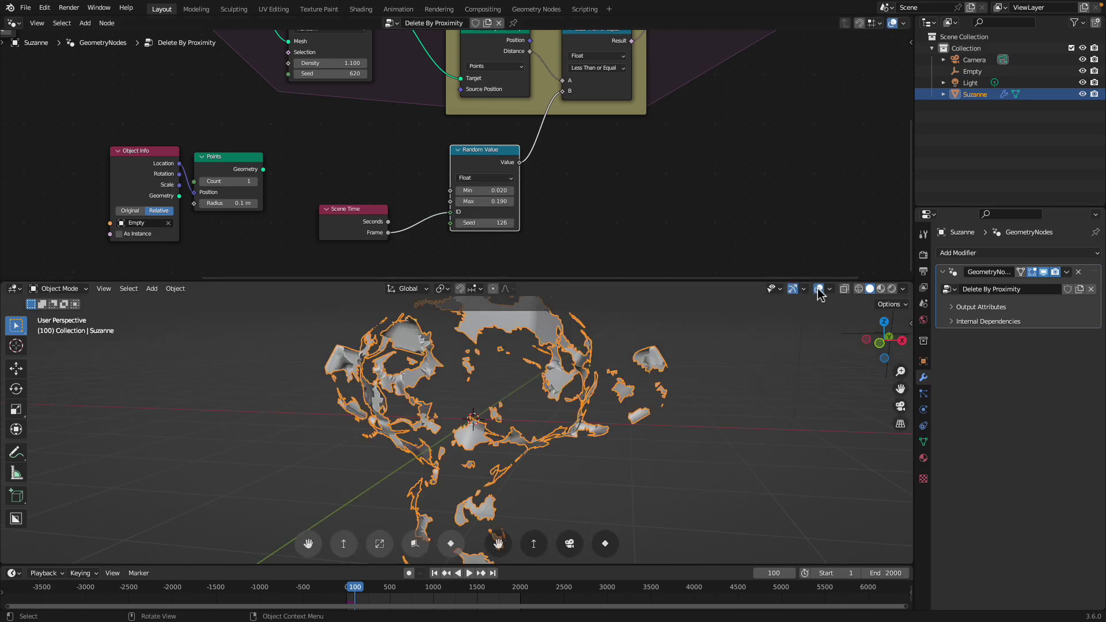
left_click(436, 574)
- Nudge the Delete Geometry, Simulation Input and Simulation Output nodes slightly upward in the simulation zone
middle_click_drag(493, 270, 488, 163)
left_click_drag(676, 85, 677, 83)
left_click_drag(171, 98, 172, 90)
left_click_drag(781, 94, 779, 90)
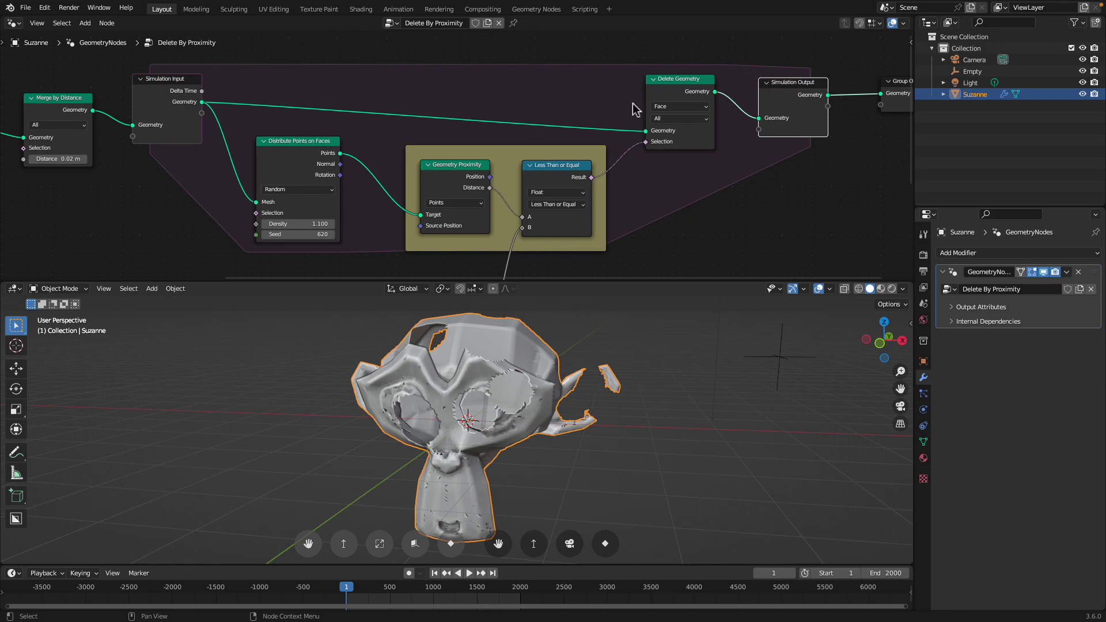
middle_click_drag(633, 104, 653, 94)
left_click_drag(691, 79, 692, 78)
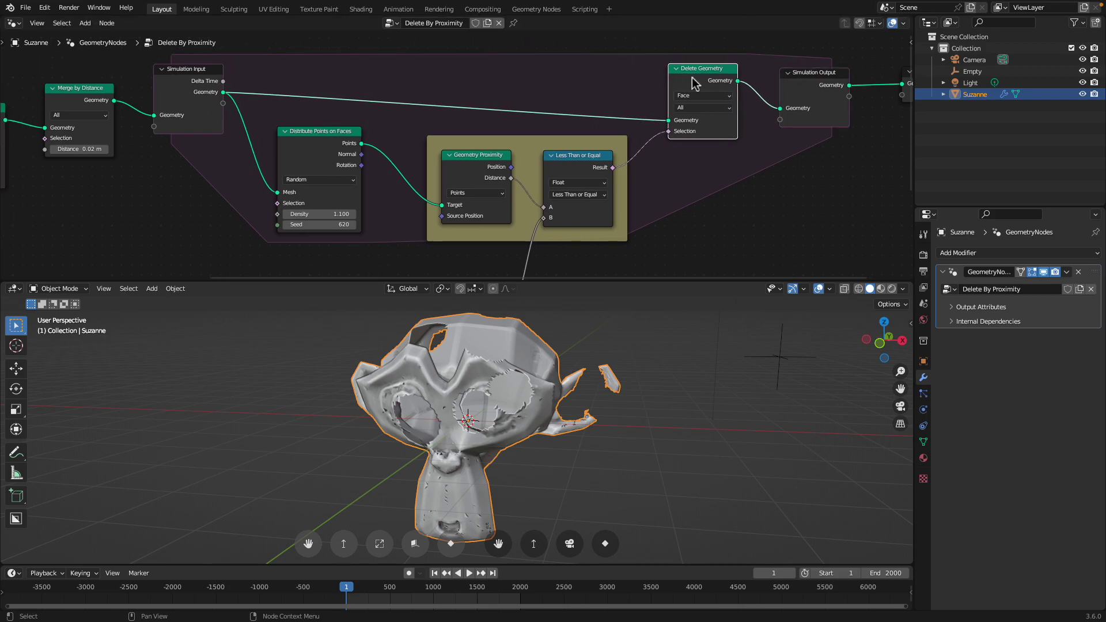
- Reposition the Scene Time node and the frame containing the Geometry Proximity and Less Than or Equal nodes
scroll(561, 110, "down", 3)
middle_click_drag(567, 103, 580, 16)
scroll(521, 172, "up", 3)
mouse_move(403, 228)
left_mouse_down()
mouse_move(422, 204)
mouse_move(396, 224)
left_mouse_up()
scroll(446, 211, "down", 1)
middle_click_drag(483, 154, 470, 258)
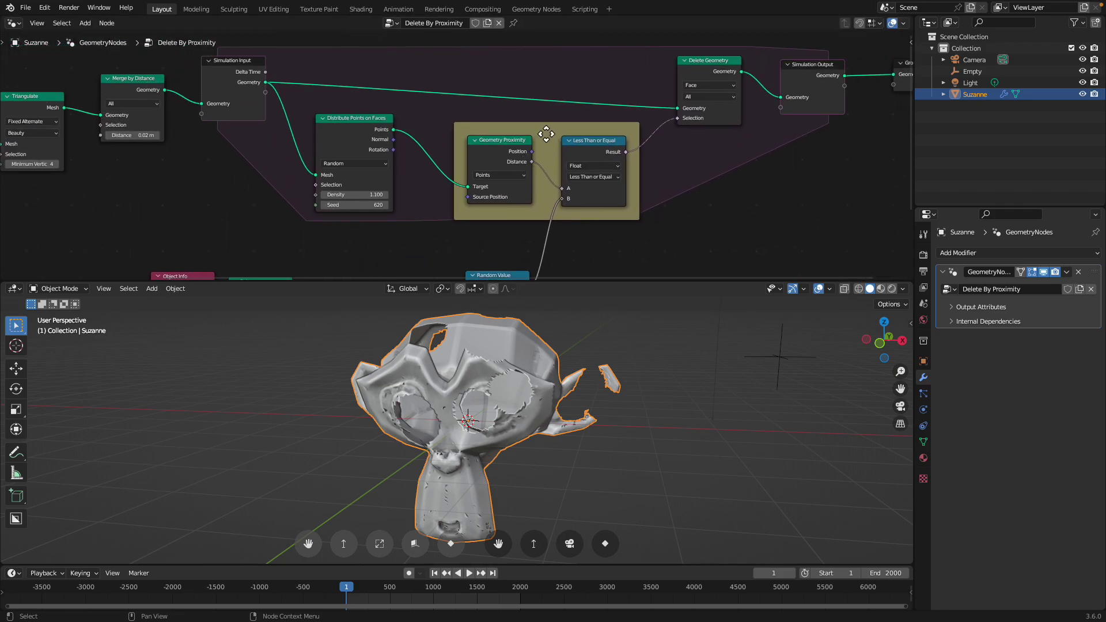
left_click_drag(546, 133, 537, 127)
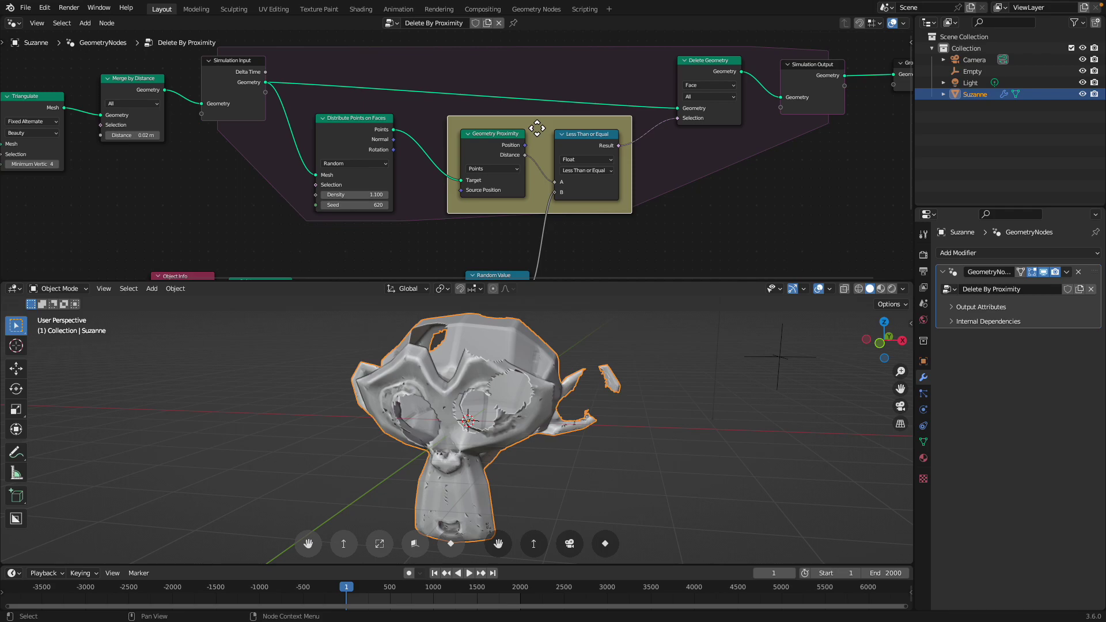
- Play the monkey head's simulation with overlays shown and cancel playback back to frame 1
key("space")
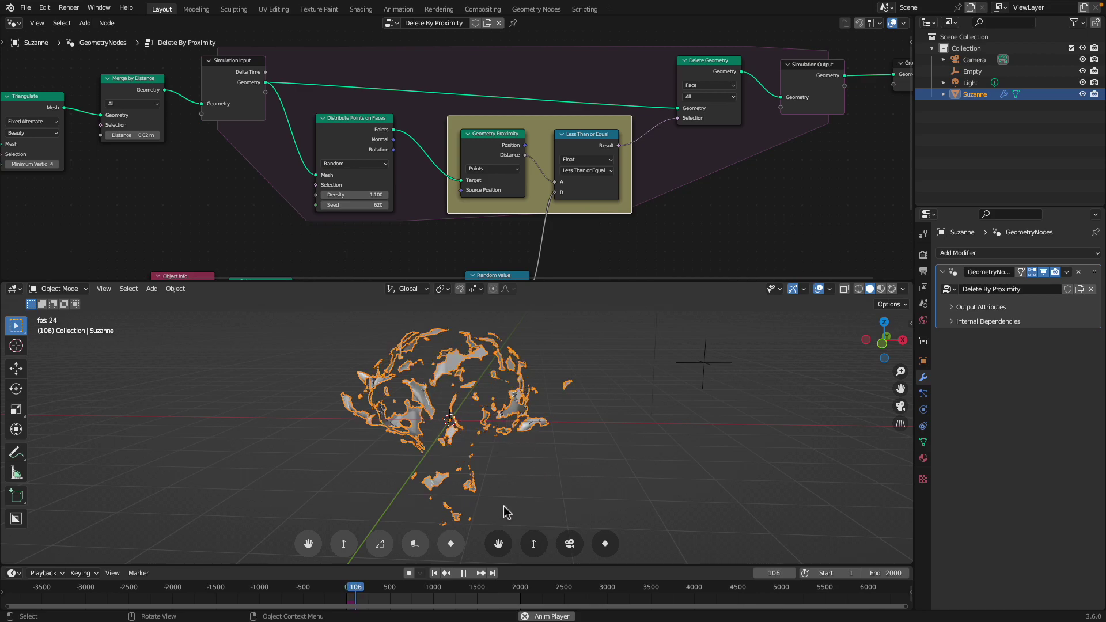
key("Escape")
middle_click_drag(526, 448, 556, 408)
- Add a torus mesh, place it beside the monkey head, rotate it freely and save the file
key("shift+a")
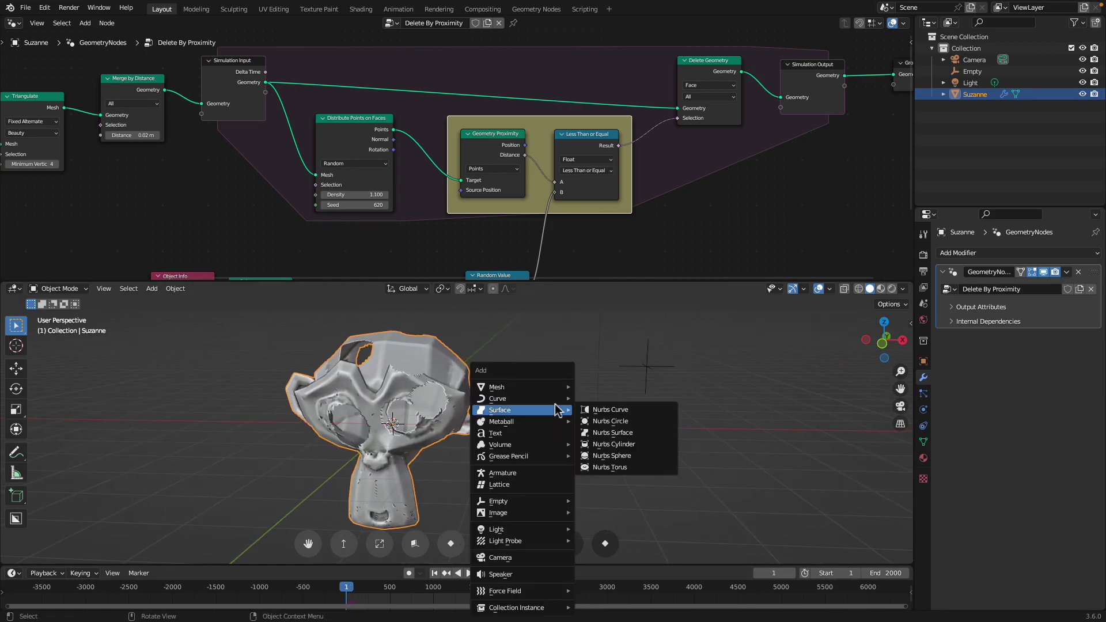
mouse_move(552, 396)
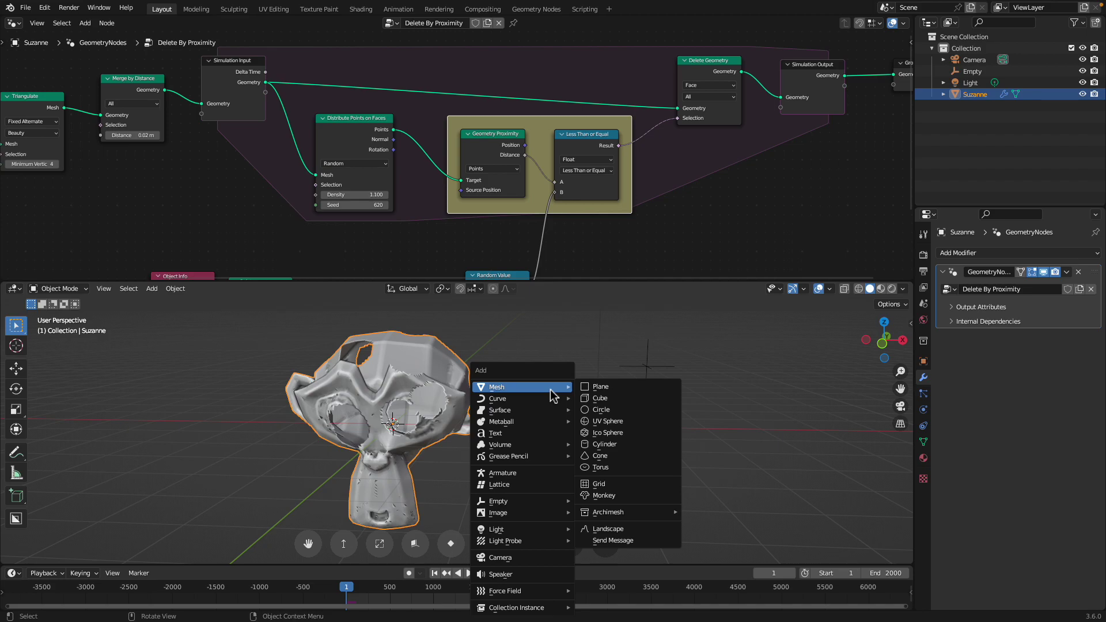
left_click(600, 467)
key("g")
left_click(401, 407)
key("r")
key("r")
left_click(681, 383)
key("ctrl+s")
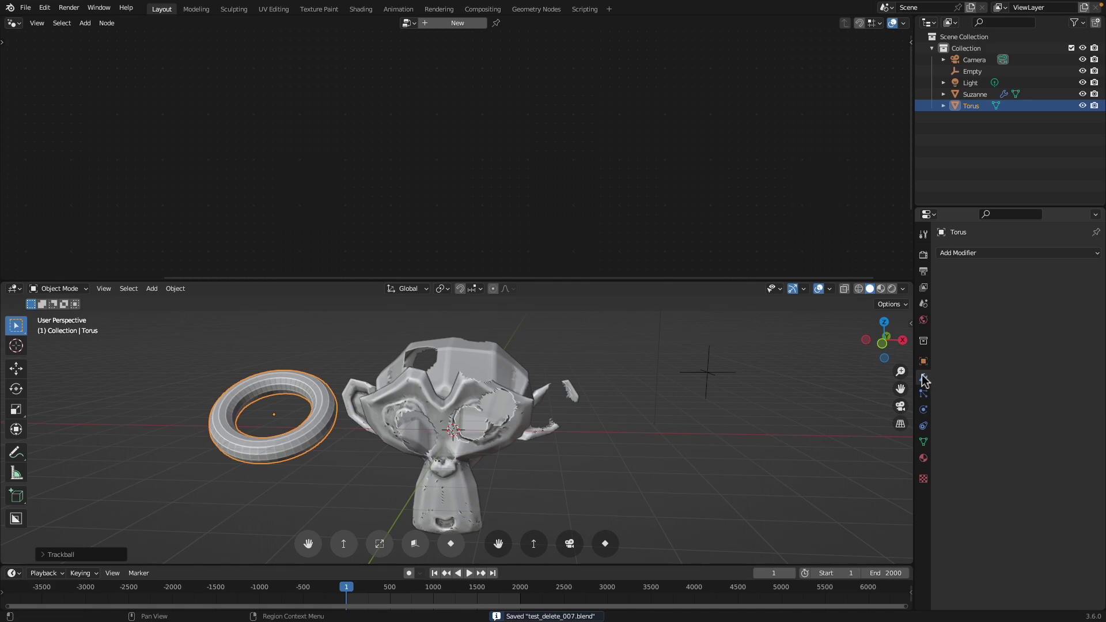
- Add a Geometry Nodes modifier to the torus and assign it the Delete By Proximity node group
left_click(968, 256)
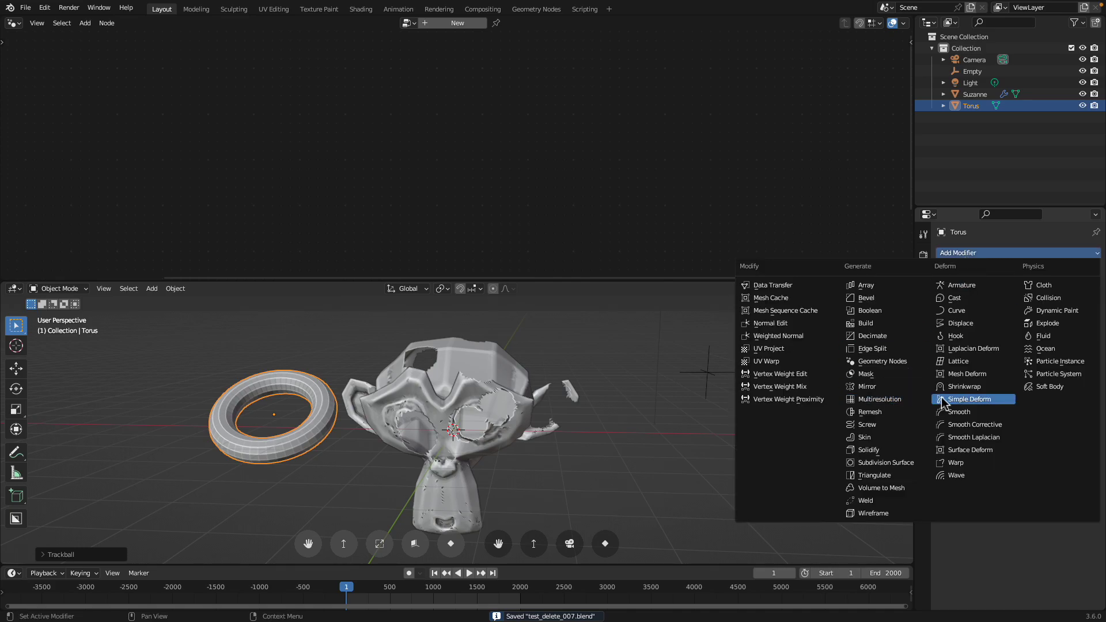
left_click(918, 361)
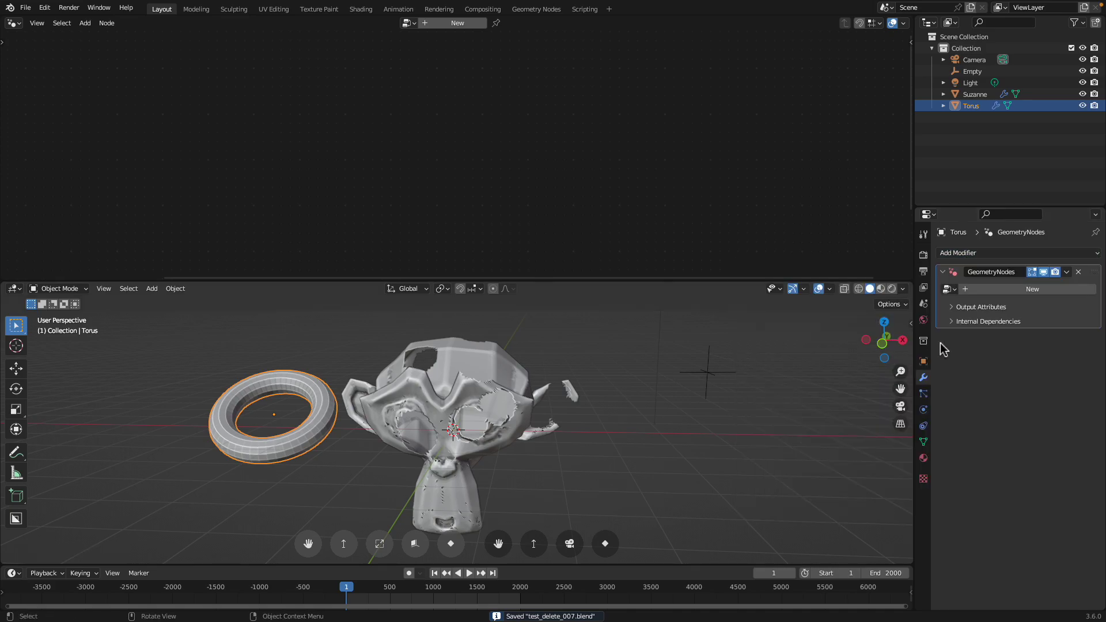
left_click(949, 289)
left_click(959, 307)
- Save the file and play the simulation on the torus and monkey head, stopping at frame 116
key("space")
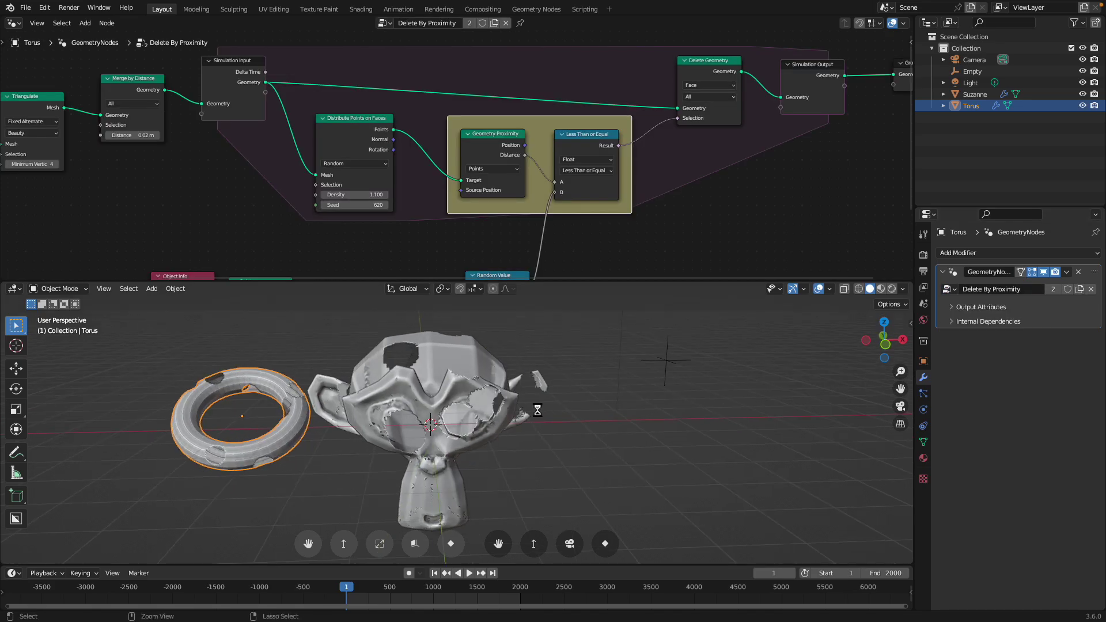
key("ctrl+s")
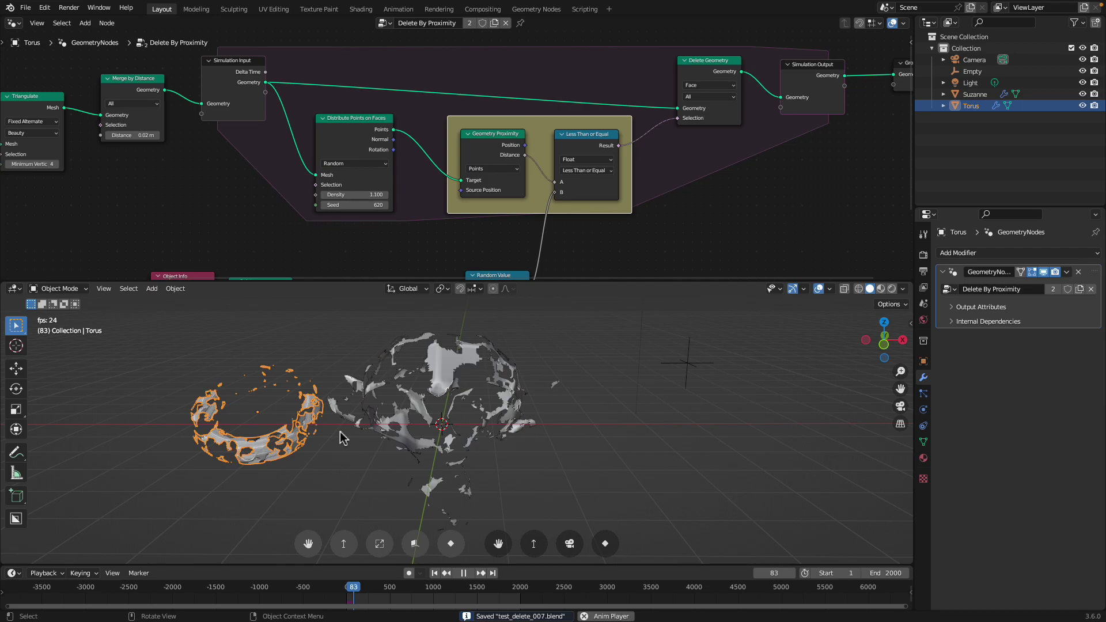
key("space")
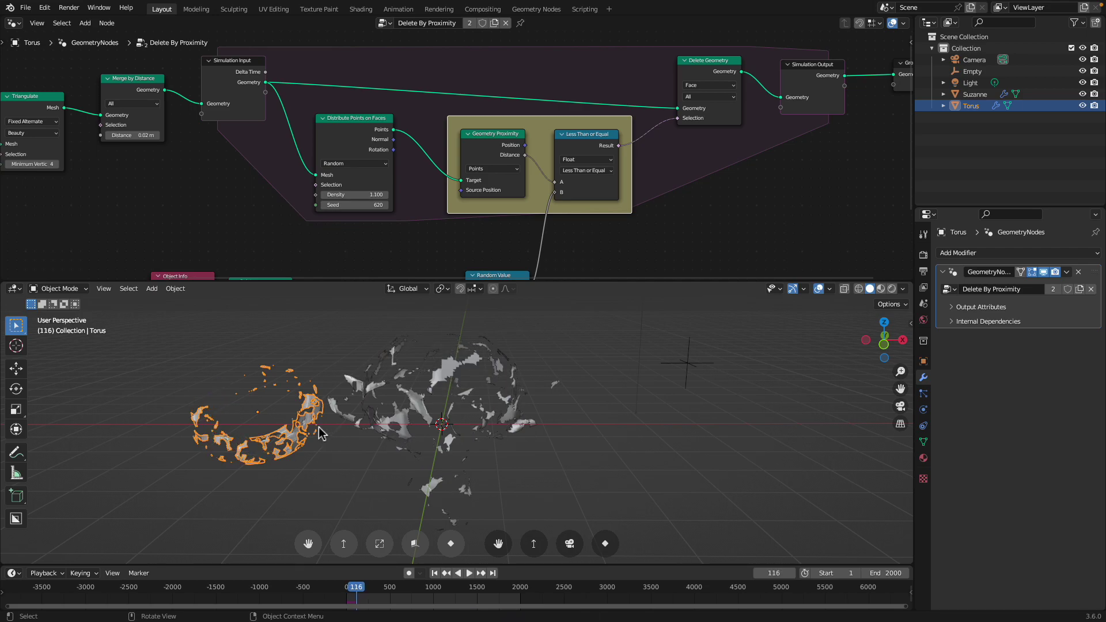
- Enlarge the node editor and timeline areas, and advance the animation to frame 185
middle_click_drag(501, 269, 507, 244)
left_click_drag(575, 282, 574, 360)
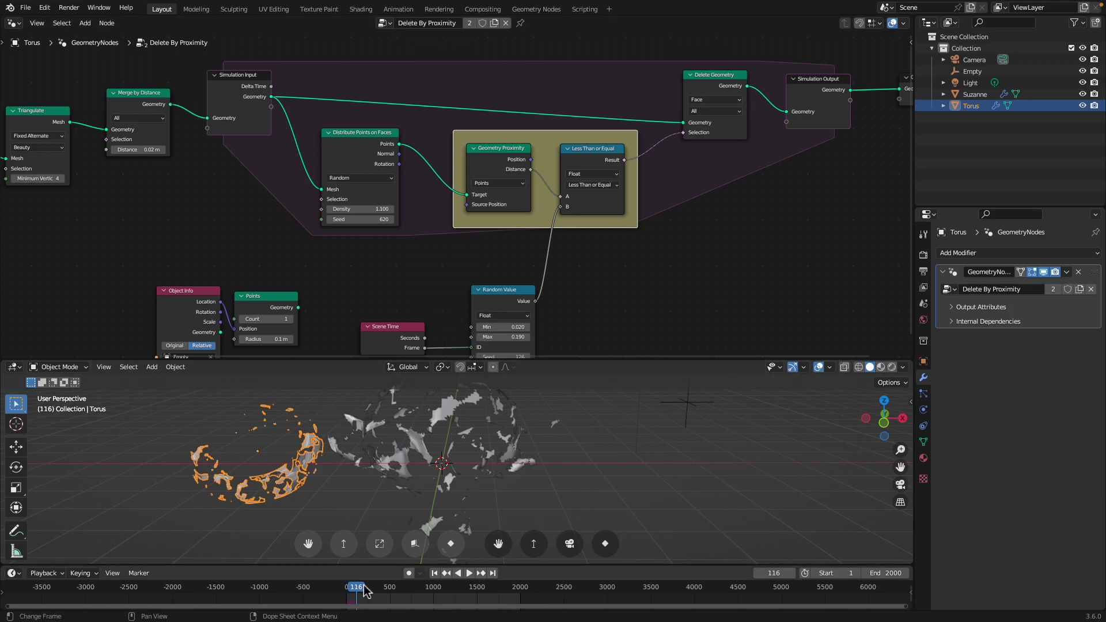
left_click_drag(371, 566, 391, 556)
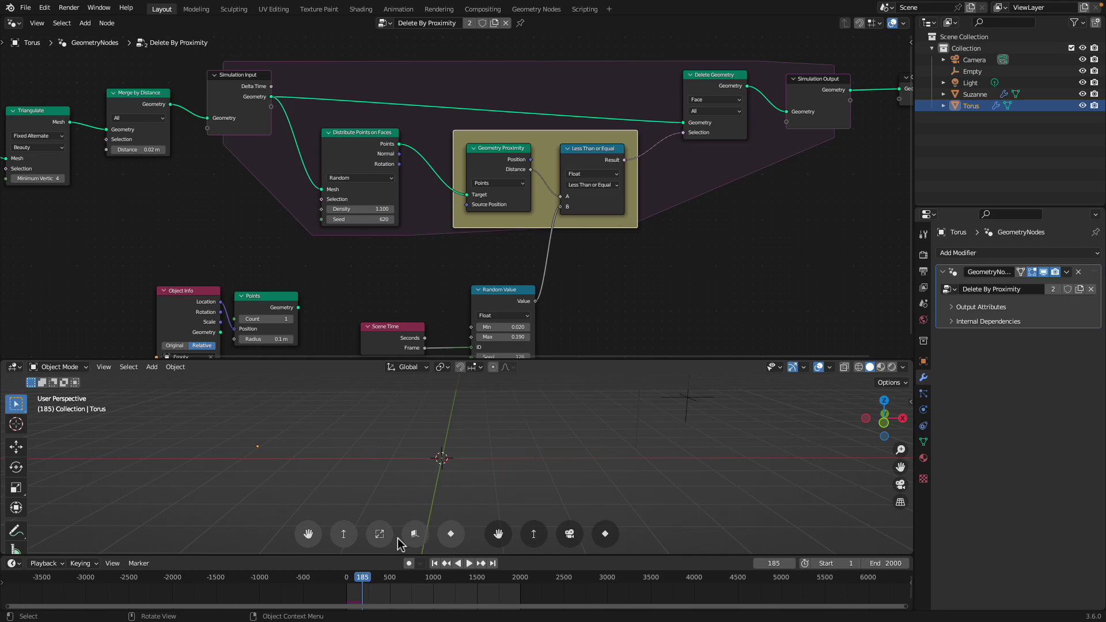
middle_click_drag(466, 429, 444, 492)
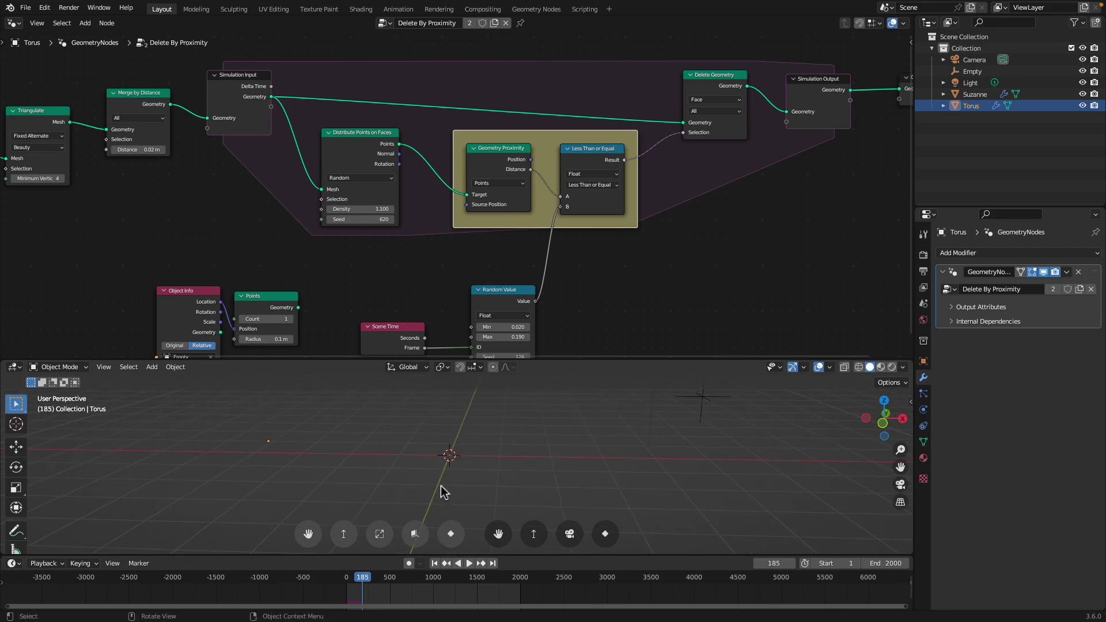
- Return the animation to the first frame and save the file
left_click(437, 563)
middle_click_drag(430, 249, 492, 254)
scroll(478, 255, "down", 1)
middle_click_drag(408, 195, 462, 206)
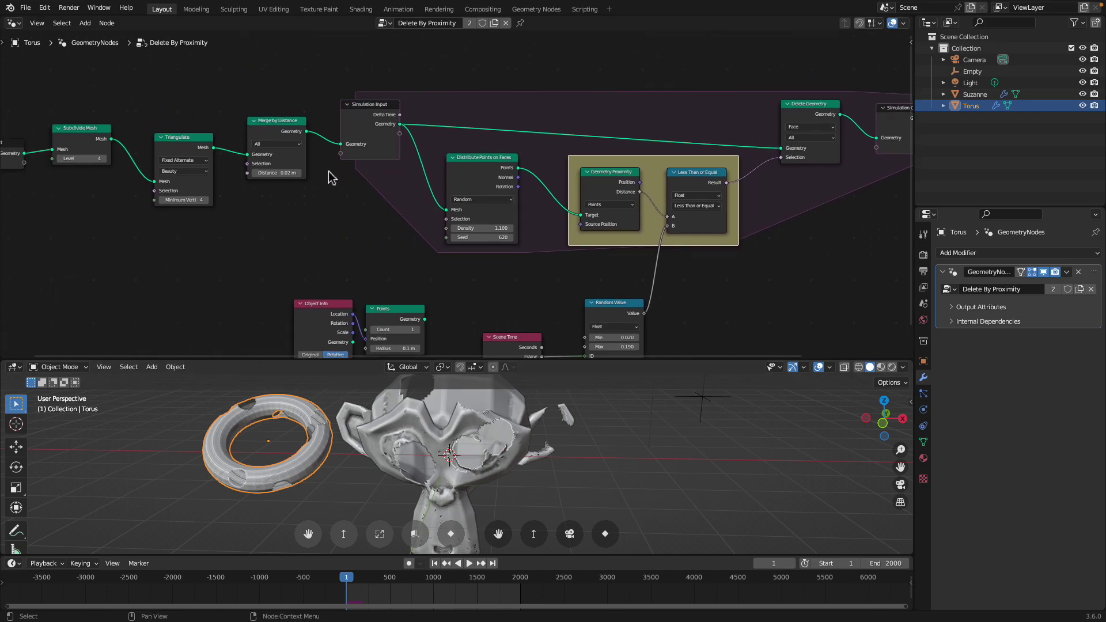
scroll(330, 176, "down", 2)
middle_click_drag(329, 178, 380, 183)
key("ctrl+s")
- Examine the Delete By Proximity node tree from the Subdivide Mesh node through to the Group Output
scroll(380, 183, "up", 3)
middle_click_drag(299, 164, 366, 182)
scroll(380, 182, "up", 2)
left_click_drag(164, 152, 163, 141)
scroll(472, 187, "down", 2)
middle_click_drag(472, 187, 388, 179)
scroll(454, 215, "down", 1)
middle_click_drag(455, 214, 355, 167)
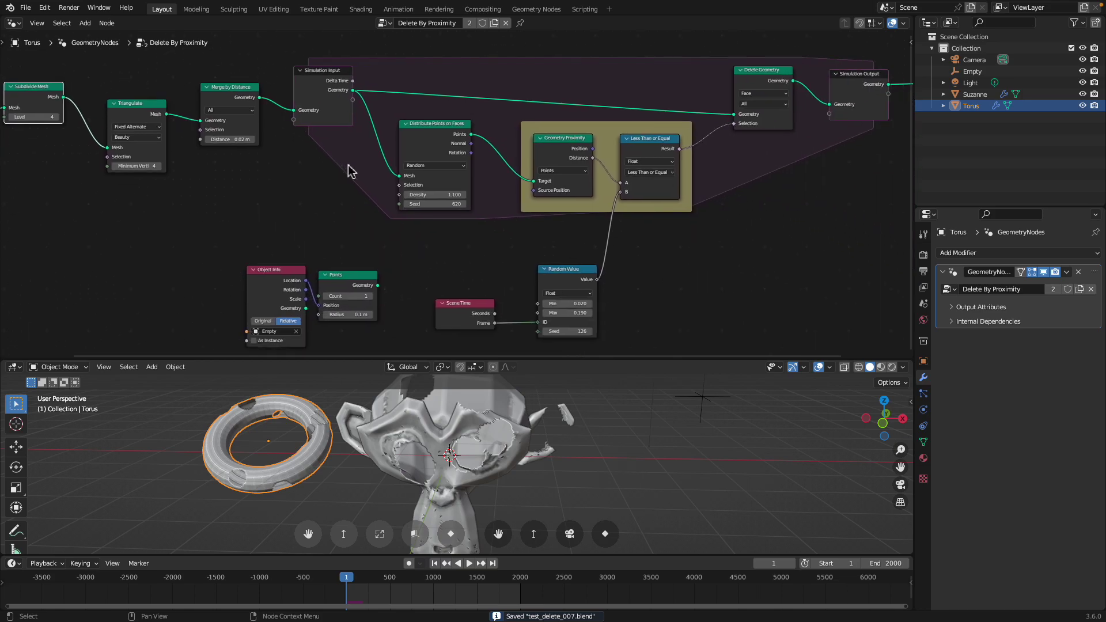
scroll(356, 172, "down", 1)
scroll(354, 178, "left", 2, "ctrl")
scroll(593, 141, "right", 3, "ctrl")
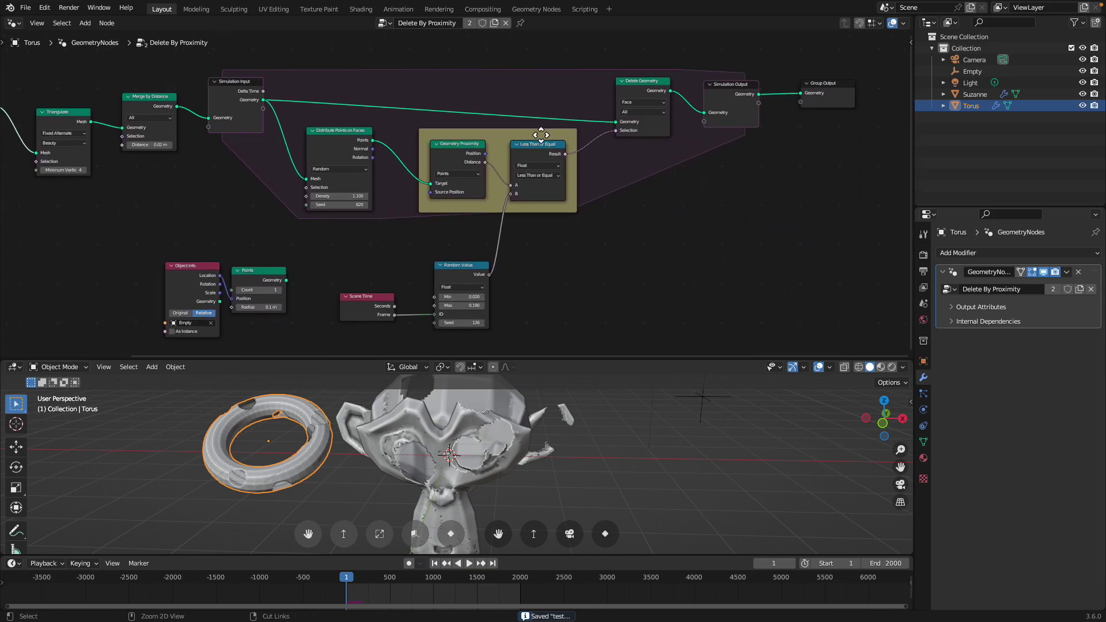
- Open the recent geometry proximity file and enlarge its 3D viewport
left_click(25, 8)
mouse_move(53, 44)
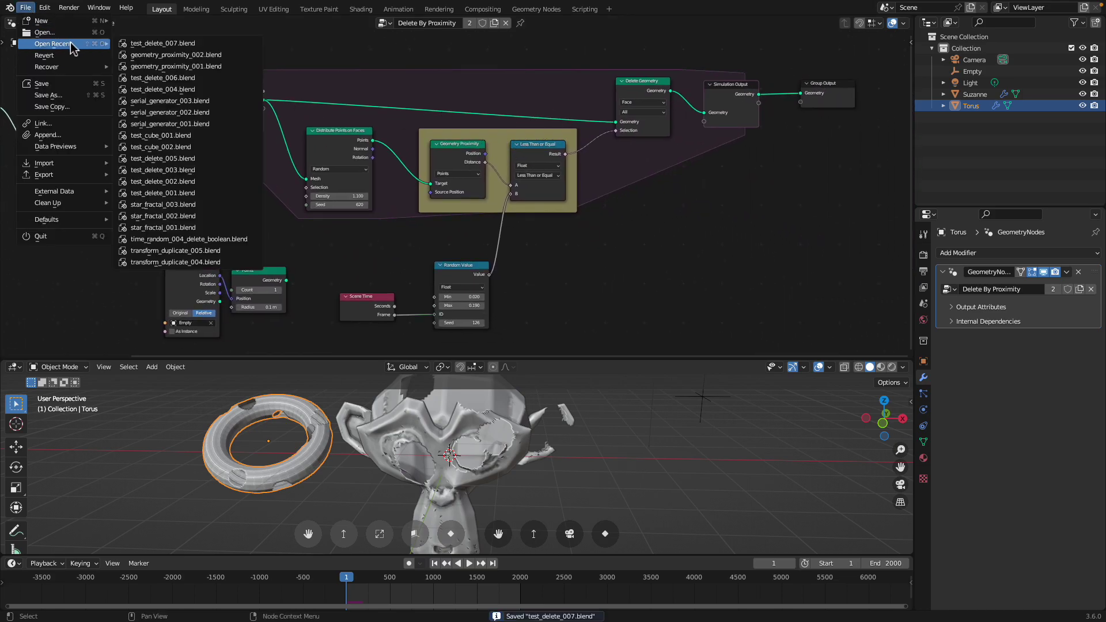
key("Return")
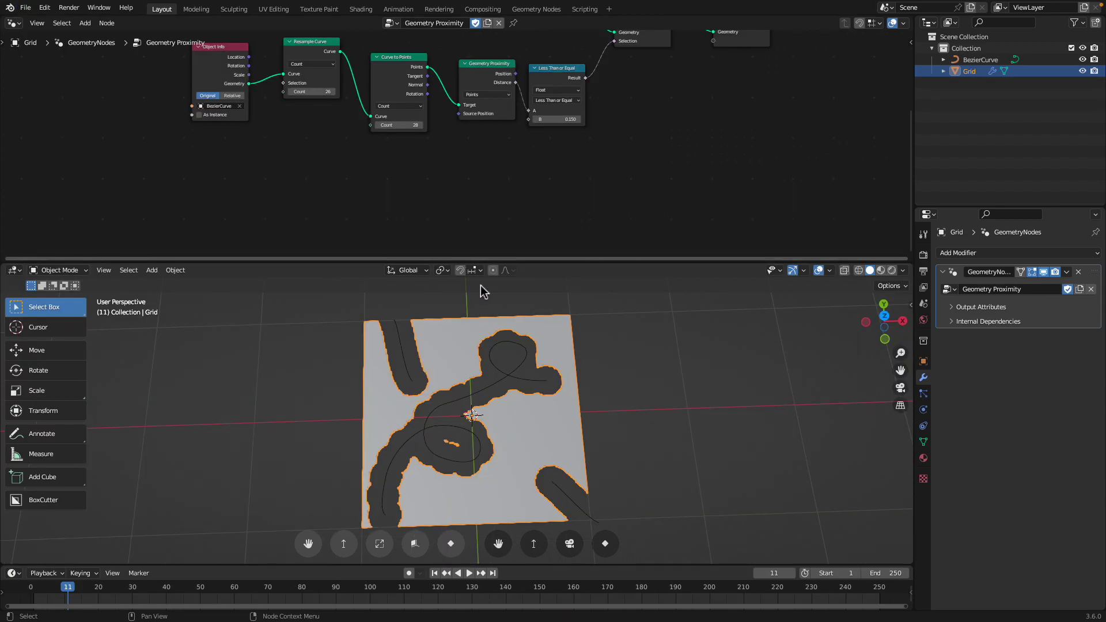
left_click_drag(553, 261, 558, 175)
middle_click_drag(557, 175, 435, 382)
- Edit the Bezier curve over the grid and delete all of its existing control points
left_click(464, 345)
key("Tab")
key("a")
key("x")
left_click(460, 360)
- Try to draw several freehand curves over the grid with the Draw tool using cursor depth
left_click_drag(483, 325, 479, 330)
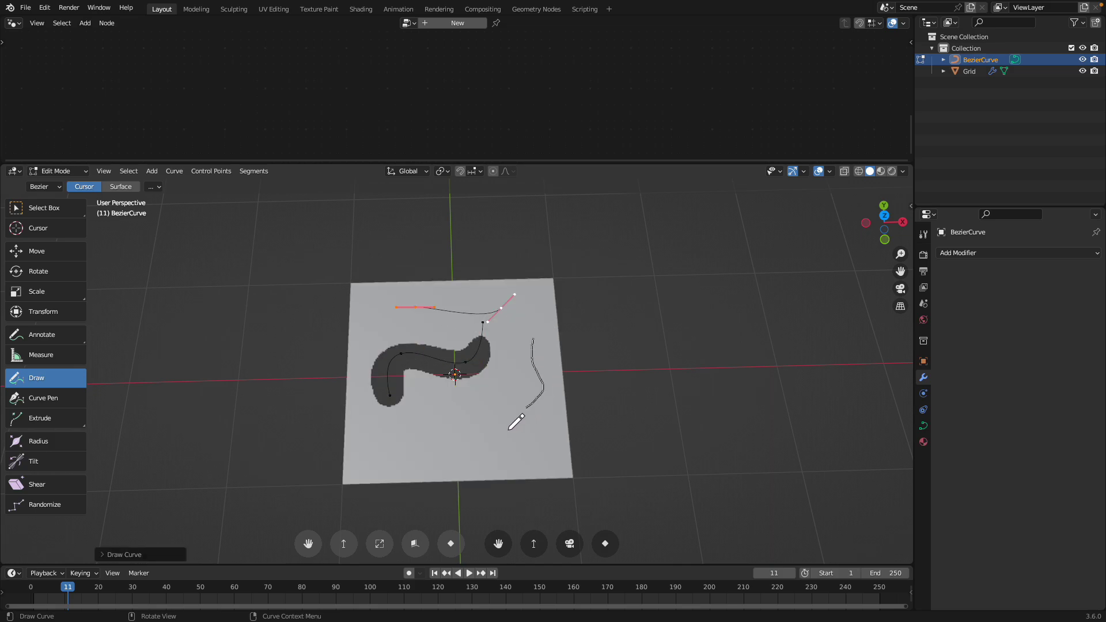
left_click_drag(507, 431, 500, 433)
left_click_drag(432, 425, 422, 466)
middle_click_drag(487, 445, 330, 306)
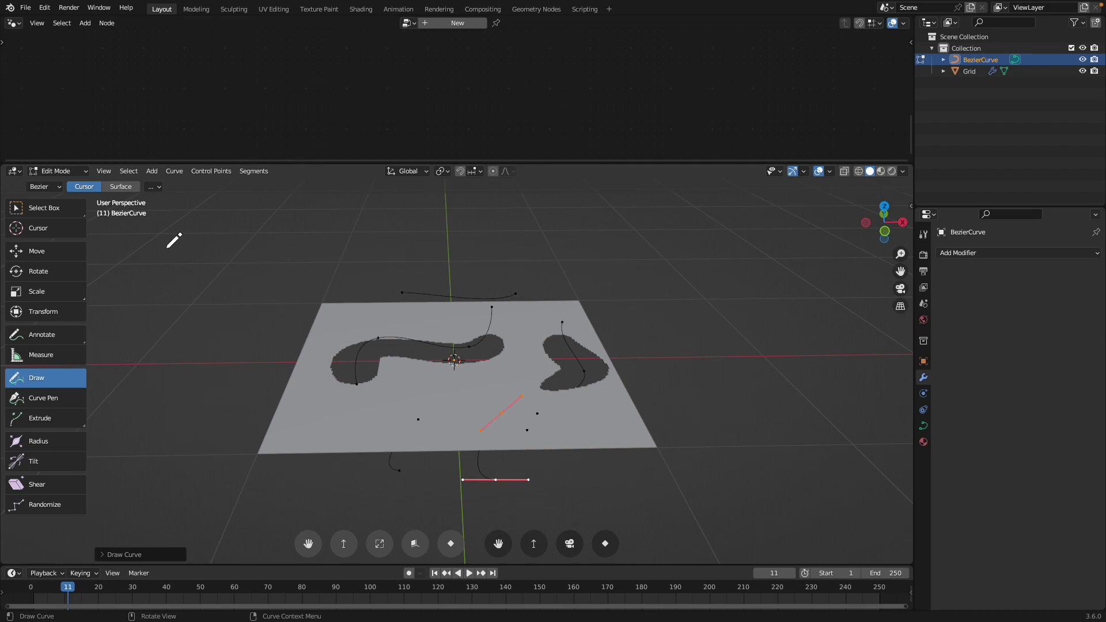
- Set the Draw tool's depth to Surface and delete all the drawn curves
left_click(124, 188)
middle_click_drag(443, 307, 449, 346)
key("a")
key("x")
left_click(448, 330)
- Draw six short freehand curves spread across the grid's surface
left_click_drag(455, 338, 349, 315)
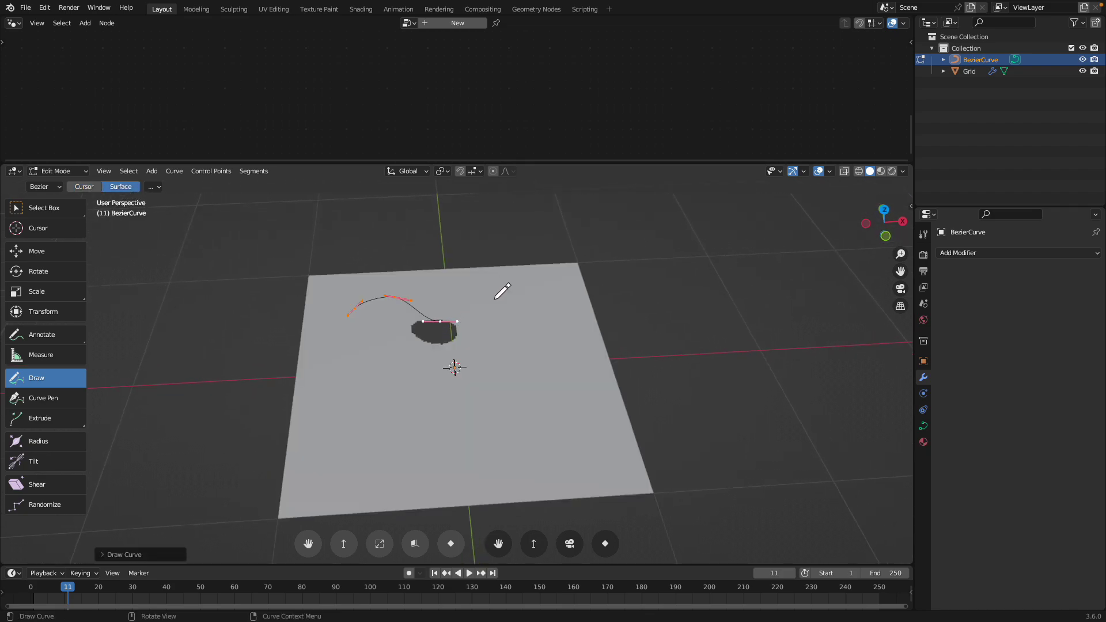
mouse_move(506, 306)
left_mouse_down()
mouse_move(534, 328)
mouse_move(484, 405)
left_mouse_up()
mouse_move(470, 410)
middle_mouse_down()
mouse_move(498, 384)
mouse_move(500, 364)
middle_mouse_up()
left_click_drag(374, 350, 391, 422)
mouse_move(442, 401)
left_mouse_down()
mouse_move(467, 429)
mouse_move(497, 430)
left_mouse_up()
middle_click_drag(553, 413, 535, 439)
left_click_drag(586, 399, 587, 399)
middle_click_drag(586, 399, 563, 421)
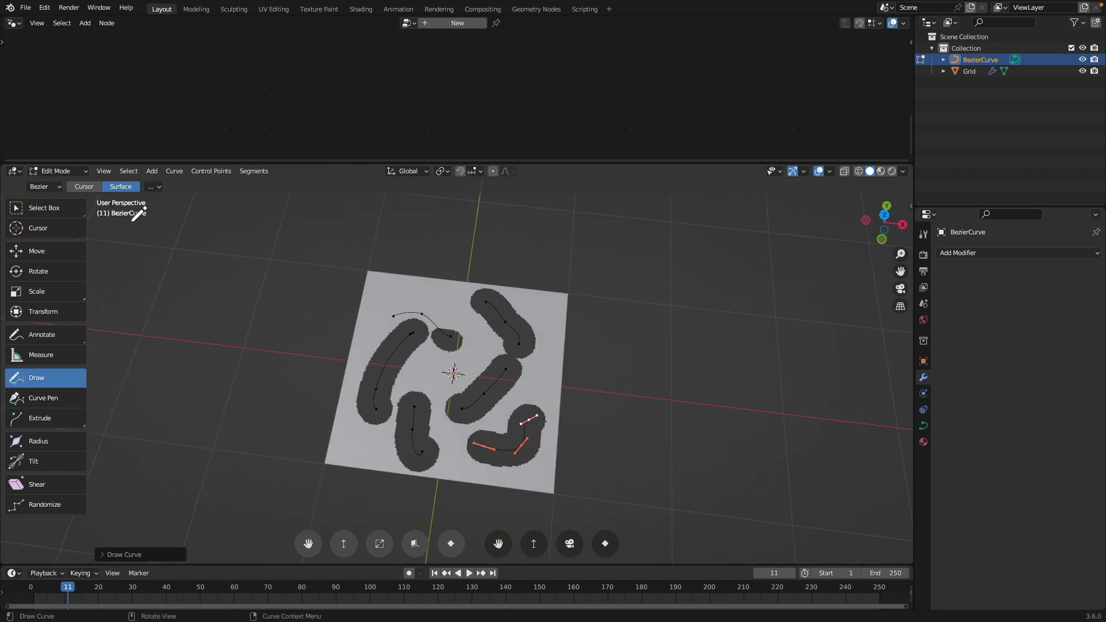
- Return to Object Mode, select the grid and enlarge the node editor showing its Geometry Proximity node tree
key("Tab")
left_click(554, 320)
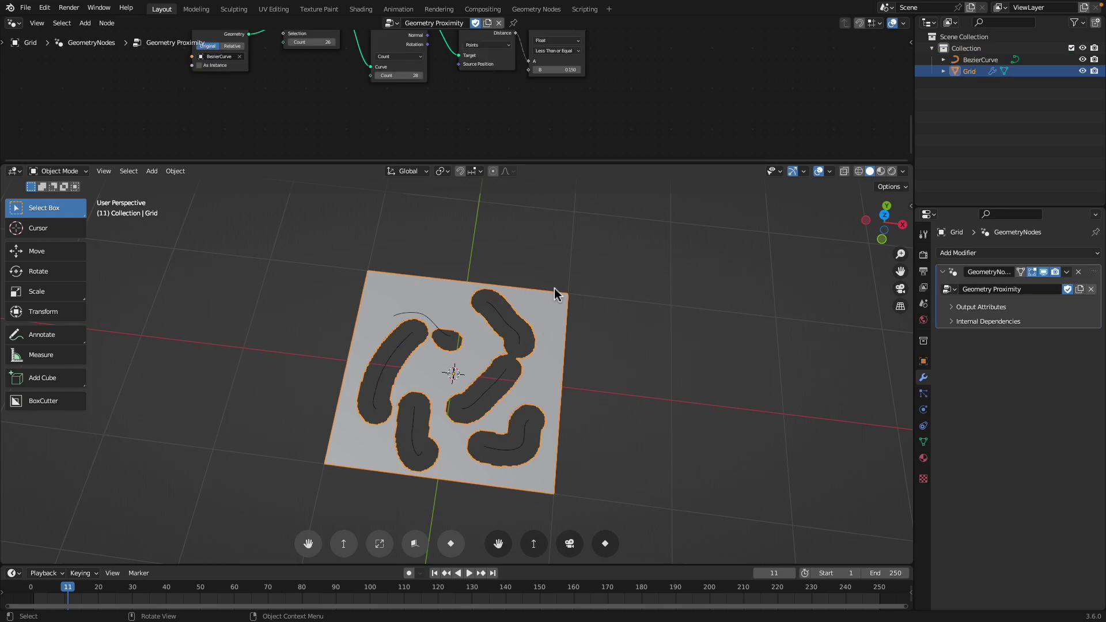
left_click_drag(569, 163, 582, 296)
scroll(399, 188, "up", 3)
middle_click_drag(399, 188, 387, 281)
scroll(427, 229, "down", 3)
middle_click_drag(427, 229, 406, 258)
scroll(406, 258, "up", 2)
- Reposition the Group Input, Subdivide Mesh and Delete Geometry nodes above the proximity node chain
left_click_drag(449, 90, 405, 79)
scroll(506, 95, "up", 1)
left_click_drag(547, 100, 507, 77)
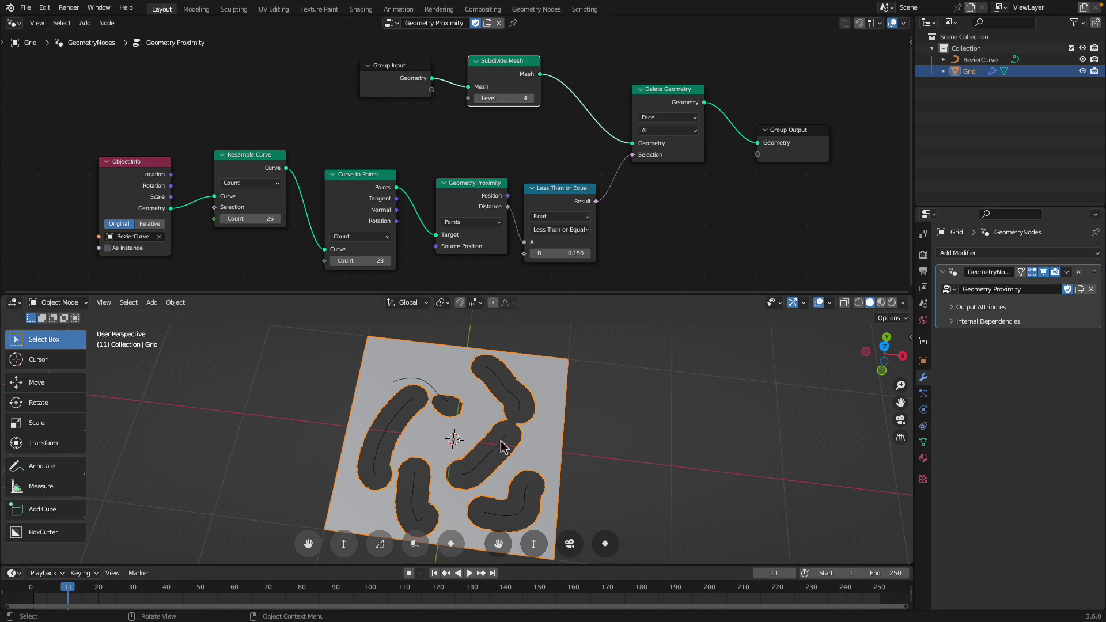
middle_click_drag(501, 441, 503, 439)
middle_click_drag(565, 282, 588, 281)
left_click_drag(680, 93, 682, 87)
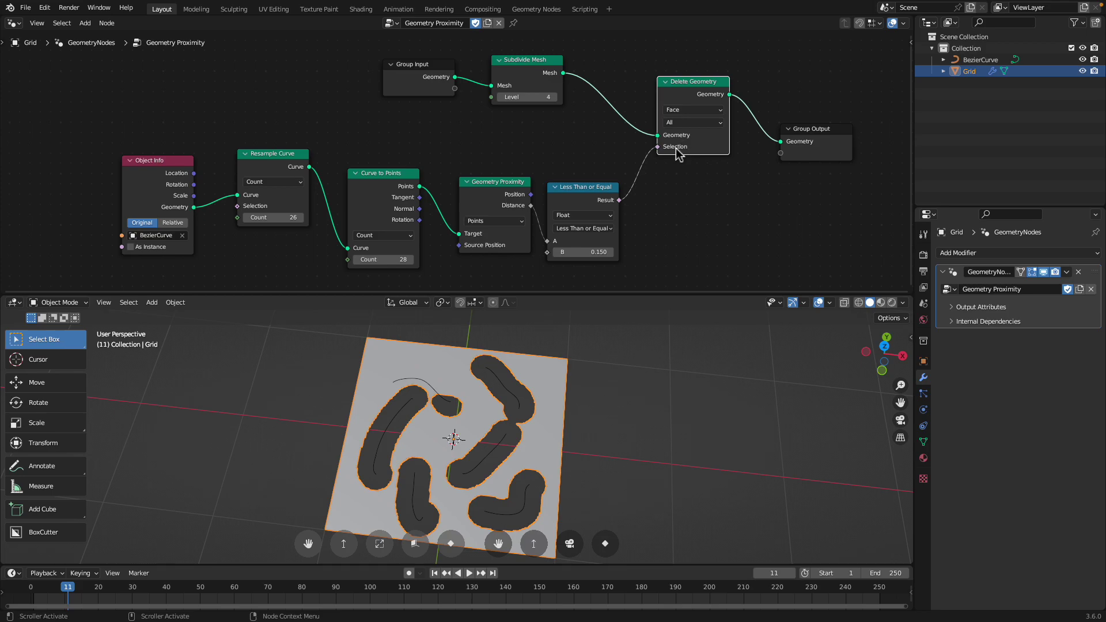
- Reposition the Less Than or Equal, Object Info, Resample Curve and Curve to Points nodes to tidy the proximity chain
middle_click_drag(521, 182, 530, 169)
mouse_move(520, 181)
left_mouse_down()
mouse_move(511, 184)
mouse_move(520, 182)
left_mouse_up()
left_click_drag(593, 184, 592, 179)
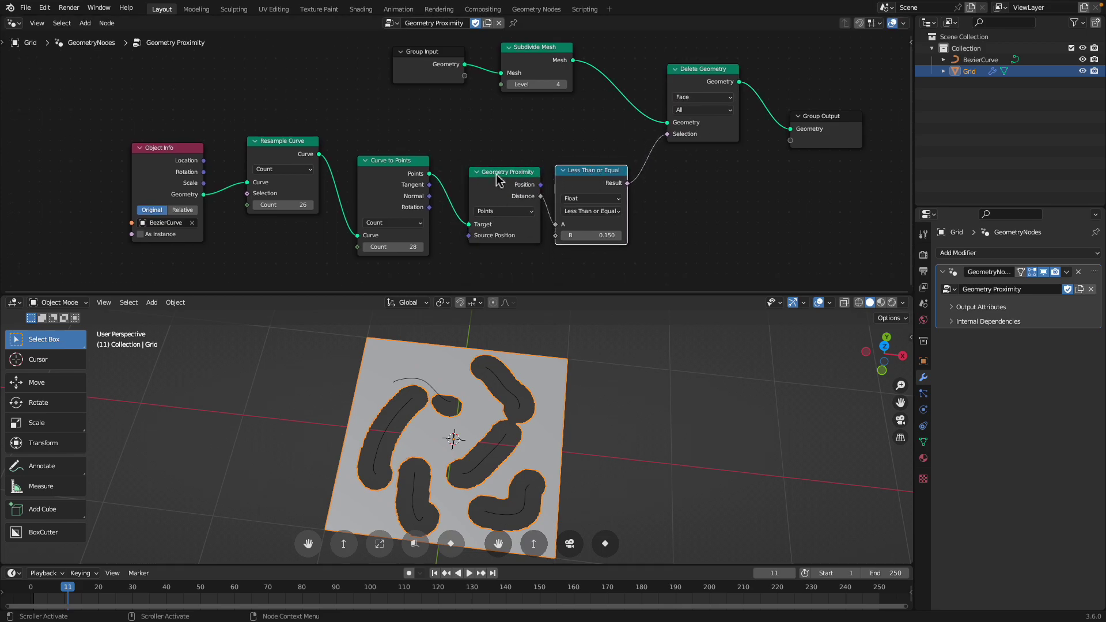
middle_click_drag(500, 179, 508, 172)
left_click_drag(179, 143, 172, 130)
left_click_drag(299, 138, 276, 131)
left_click_drag(420, 193, 409, 178)
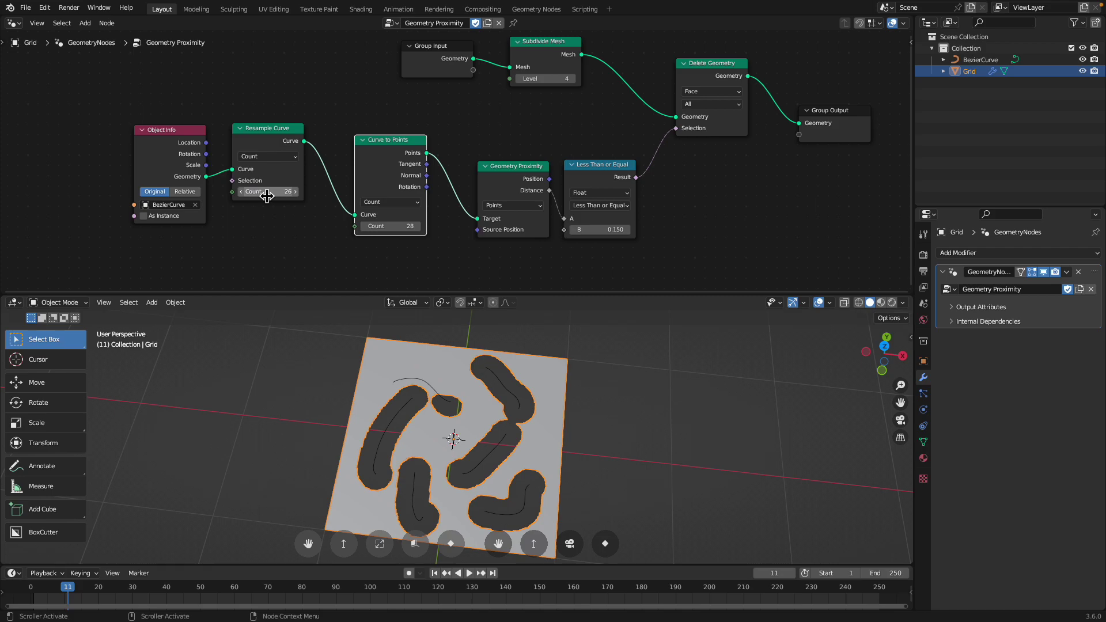
- Set the Curve to Points count to 31 and the Less Than or Equal node's B threshold to 0.090
left_click_drag(394, 228, 403, 227)
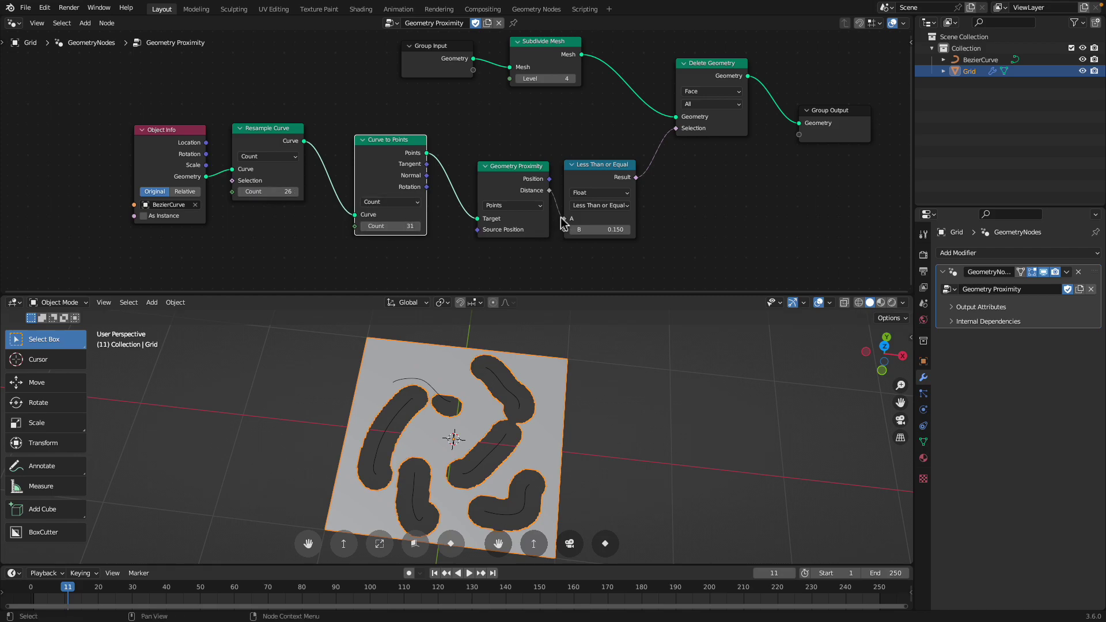
mouse_move(599, 229)
left_mouse_down()
mouse_move(610, 229)
mouse_move(579, 230)
left_mouse_up()
middle_click_drag(357, 481, 420, 415)
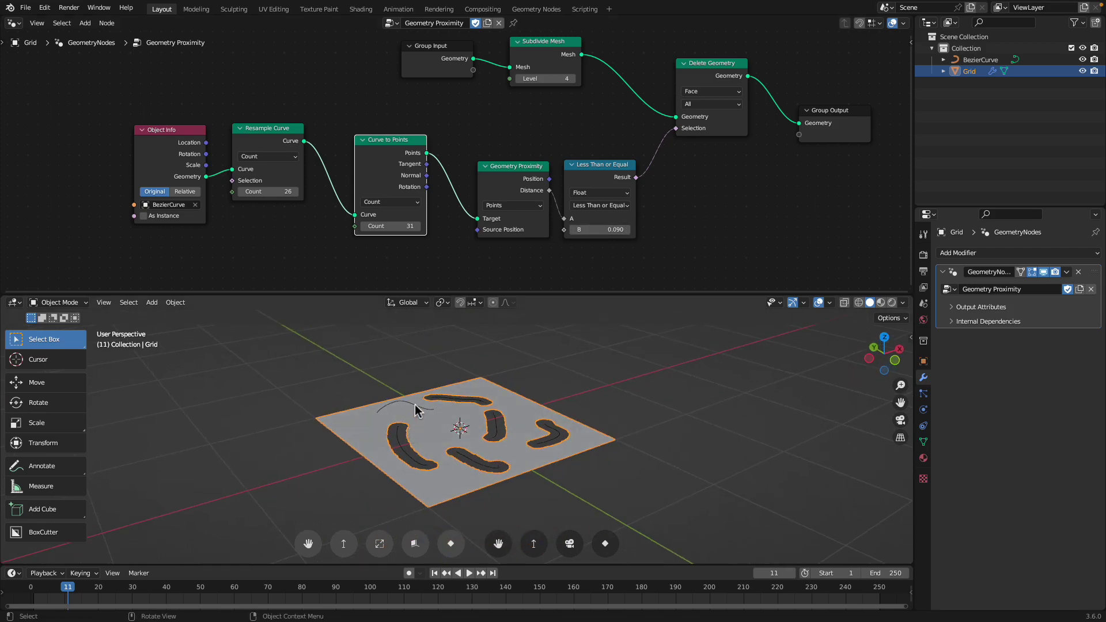
- Select the Bezier curve, enter Edit Mode and delete all its vertices
left_click(415, 404)
key("Tab")
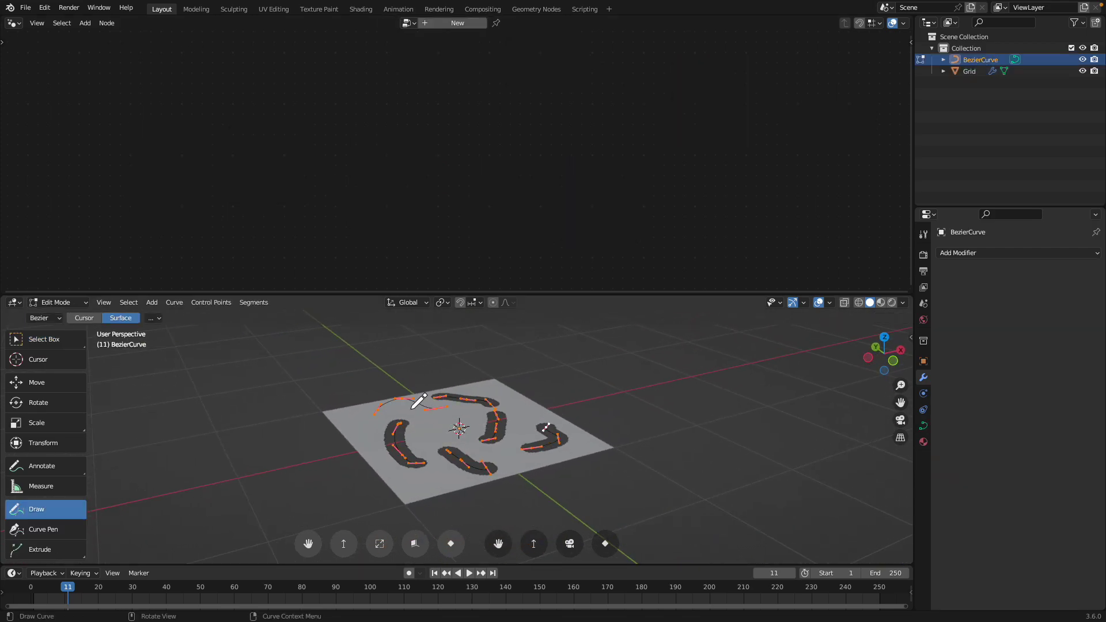
key("x")
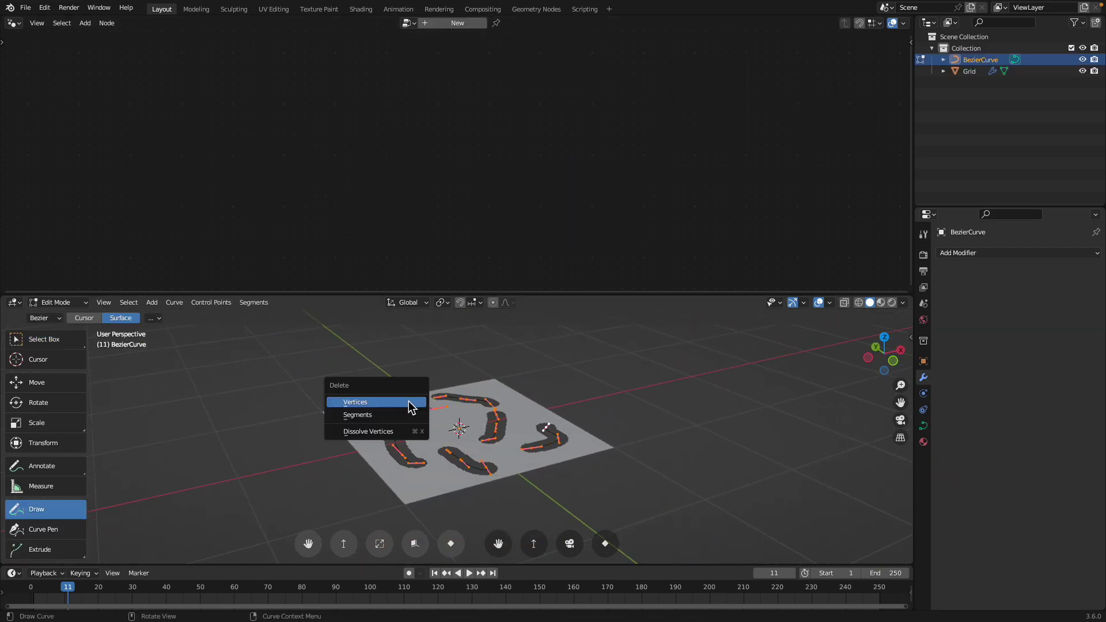
left_click(412, 406)
- Draw six short freehand curves across the grid, then return to Object Mode and select the grid
mouse_move(375, 428)
left_mouse_down()
mouse_move(449, 400)
mouse_move(511, 426)
left_mouse_up()
mouse_move(422, 447)
left_mouse_down()
mouse_move(402, 490)
mouse_move(394, 485)
left_mouse_up()
left_click_drag(461, 455, 477, 500)
left_click_drag(514, 467, 549, 495)
middle_click_drag(558, 482, 516, 483)
key("Tab")
left_click(484, 387)
middle_click_drag(484, 387, 491, 386)
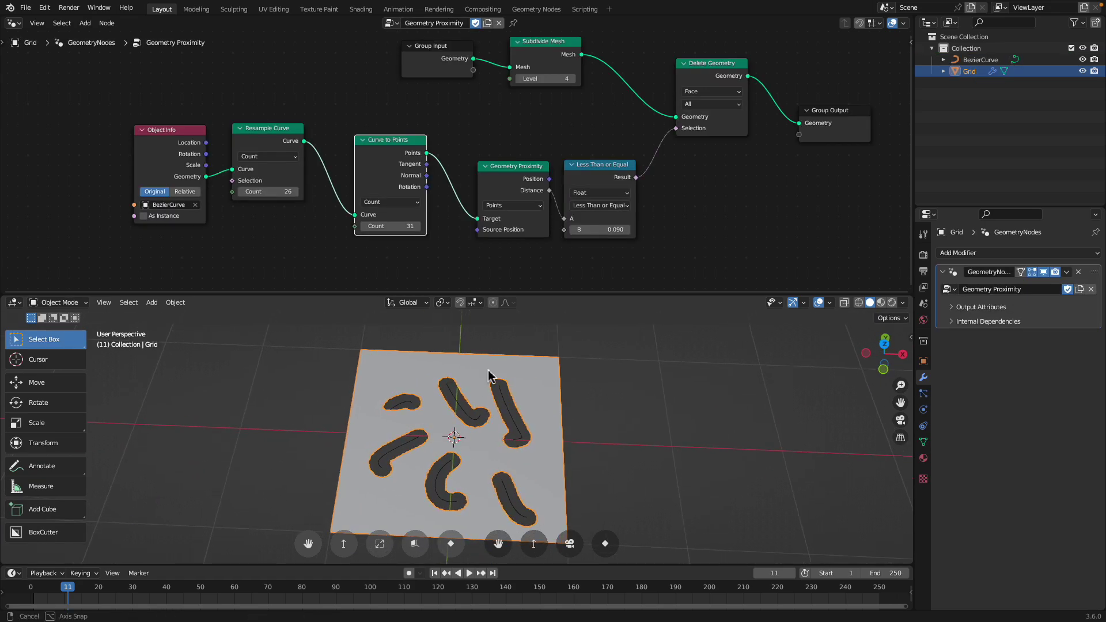
- Set the Less Than or Equal node's B threshold to 0.110
middle_click_drag(420, 217, 395, 210)
left_click_drag(570, 223, 578, 222, "shift")
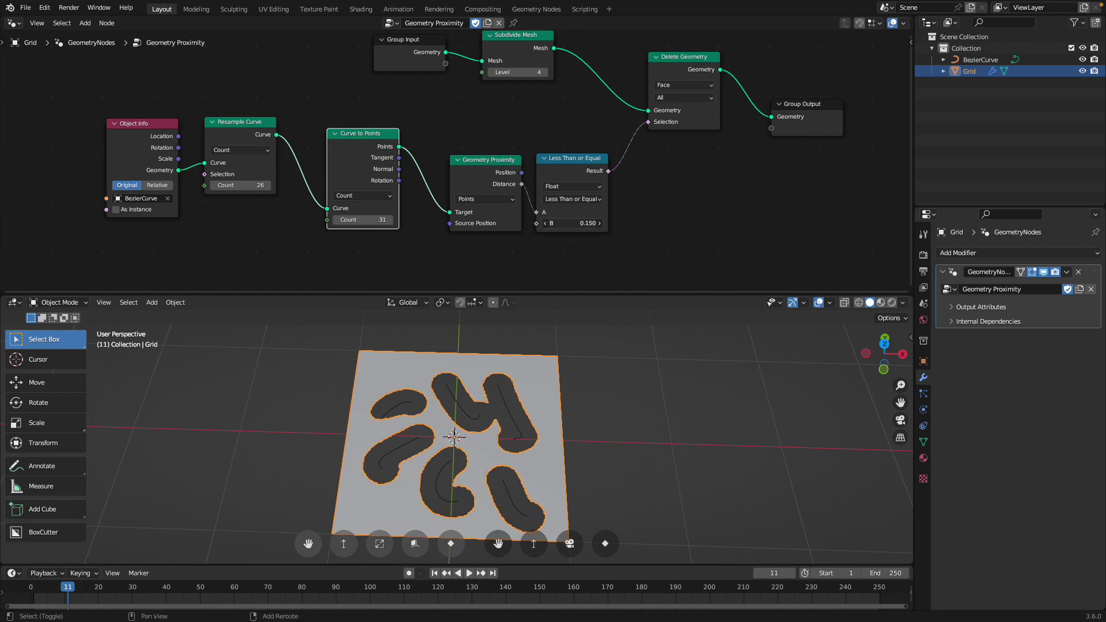
middle_click_drag(506, 217, 491, 157)
- Add a Random Value node below Geometry Proximity and connect its Value to the B input of Less Than or Equal
key("shift+a")
mouse_move(459, 210)
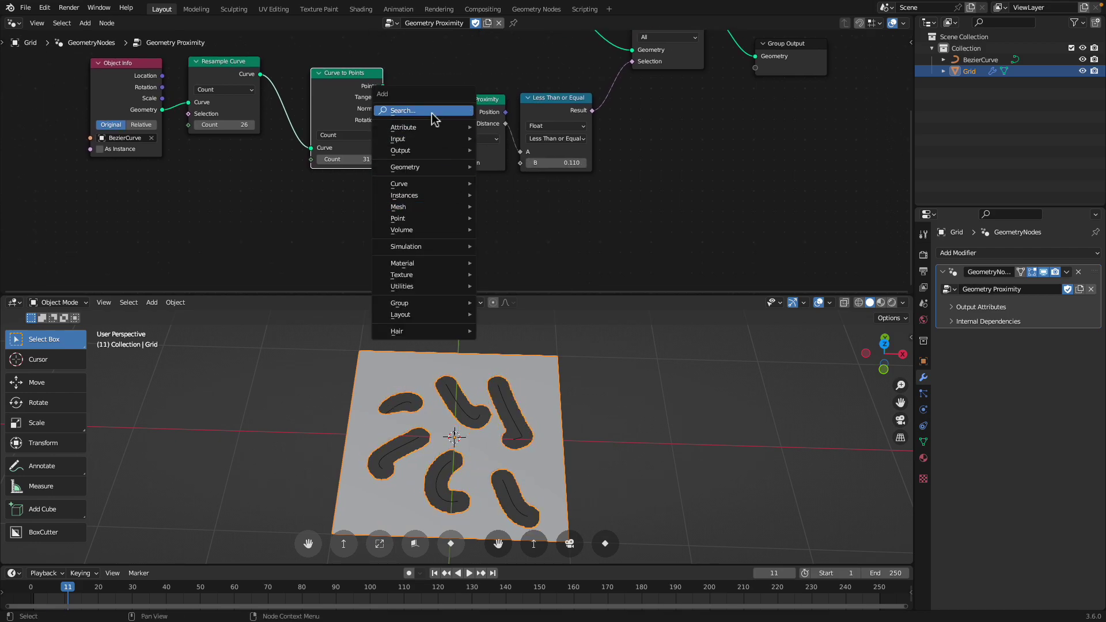
left_click(434, 111)
type("random")
key("Return")
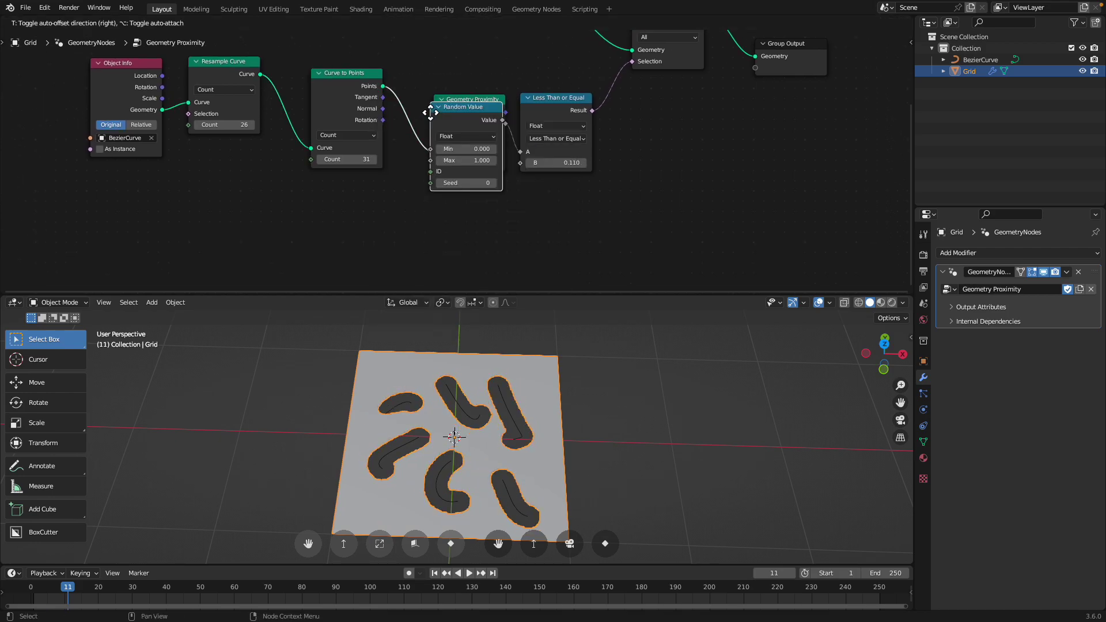
left_click(483, 227)
left_click_drag(486, 211, 521, 164)
middle_click_drag(526, 212, 528, 200)
- Set the Random Value node to minimum 0.060, maximum 0.320 and seed 49, and inspect the scattered holes on the deselected grid
left_click_drag(463, 229, 492, 229, "shift")
left_click_drag(463, 240, 460, 278, "shift")
middle_click_drag(574, 397, 581, 465)
left_click(585, 422)
scroll(580, 465, "up", 1)
scroll(489, 426, "down", 1)
middle_click_drag(455, 460, 477, 418)
scroll(477, 418, "up", 4)
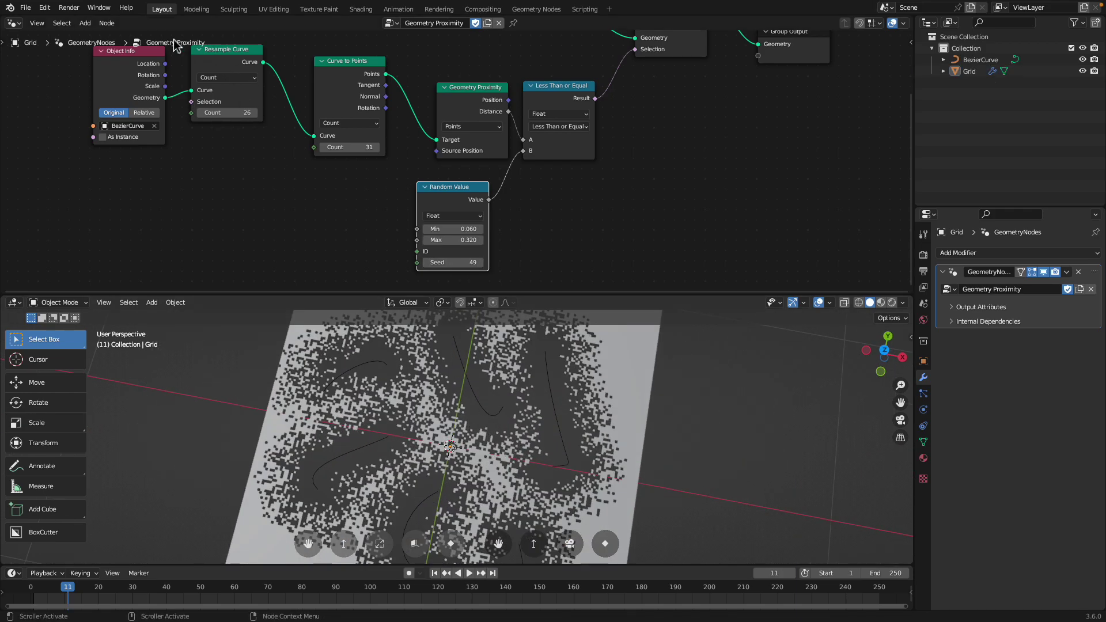
left_click(24, 8)
key("Home")
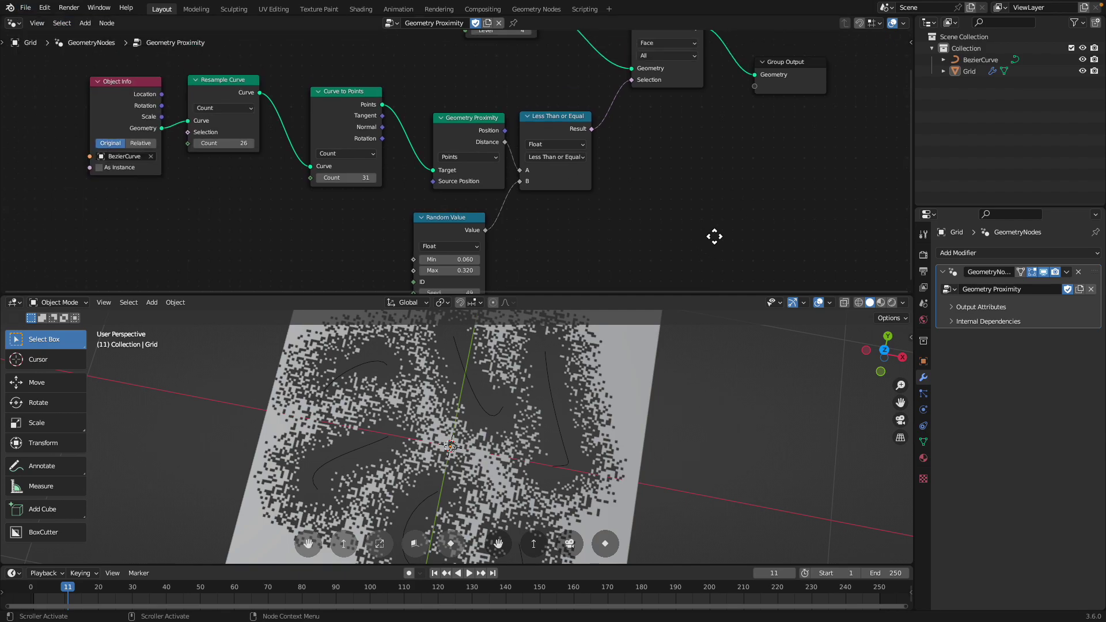
scroll(484, 138, "up", 1)
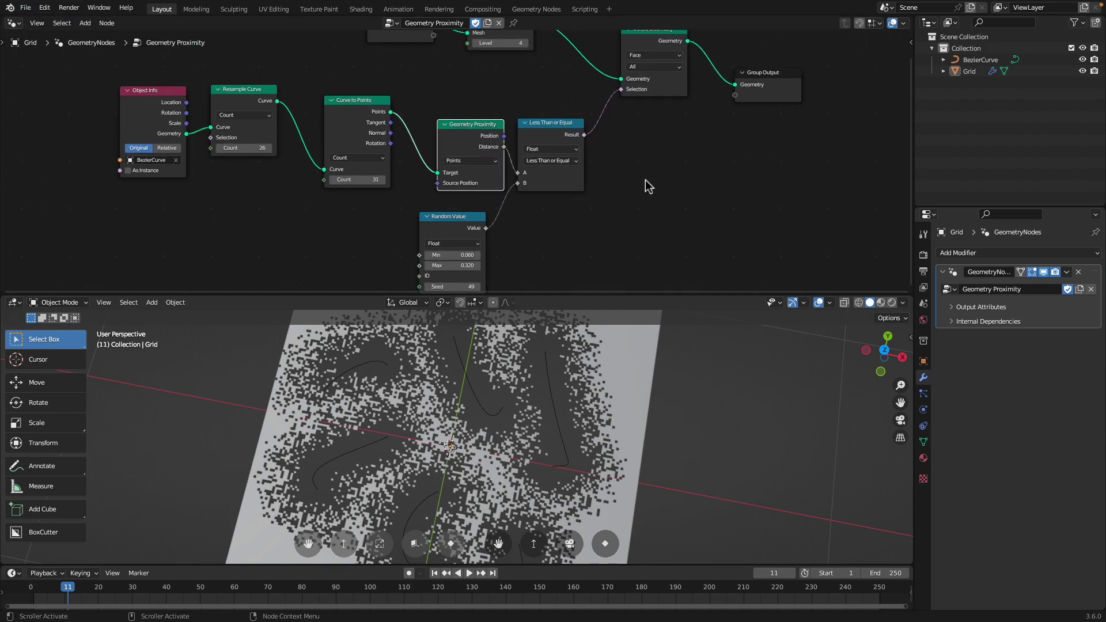
middle_click_drag(646, 185, 637, 181)
- Search the available nodes for proximity and "nearest" nodes without adding any
key("shift+a")
type("pr")
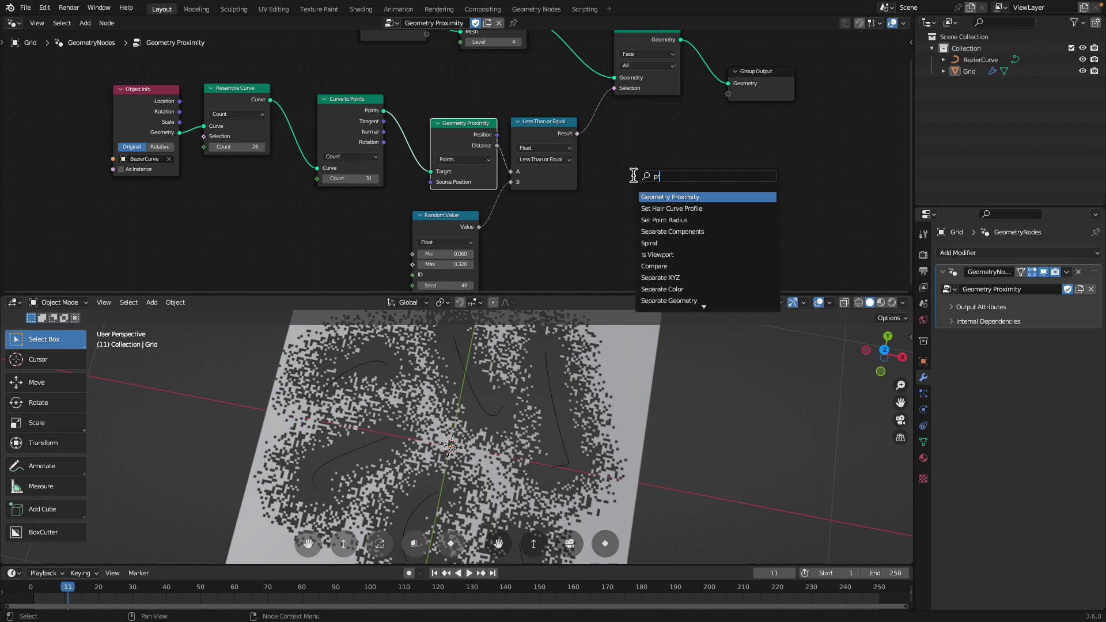
type("oim")
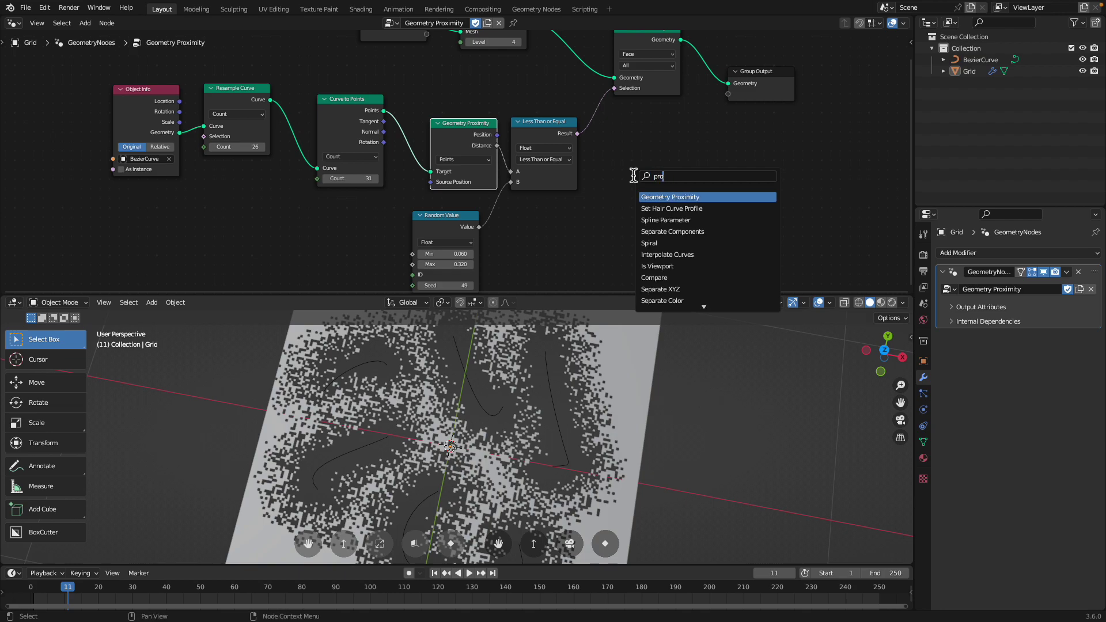
key("BackSpace")
key("BackSpace")
key("BackSpace")
key("BackSpace")
key("BackSpace")
type("nearest")
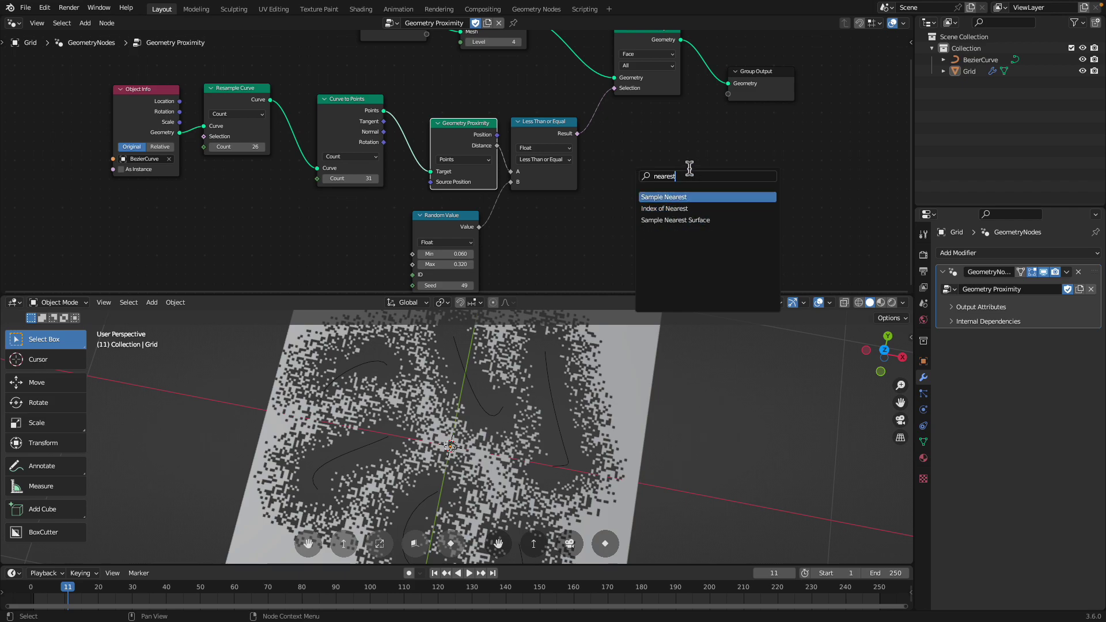
left_click(662, 130)
scroll(649, 140, "left", 1)
- Open the recent file test_delete_007.blend
left_click(26, 7)
mouse_move(63, 43)
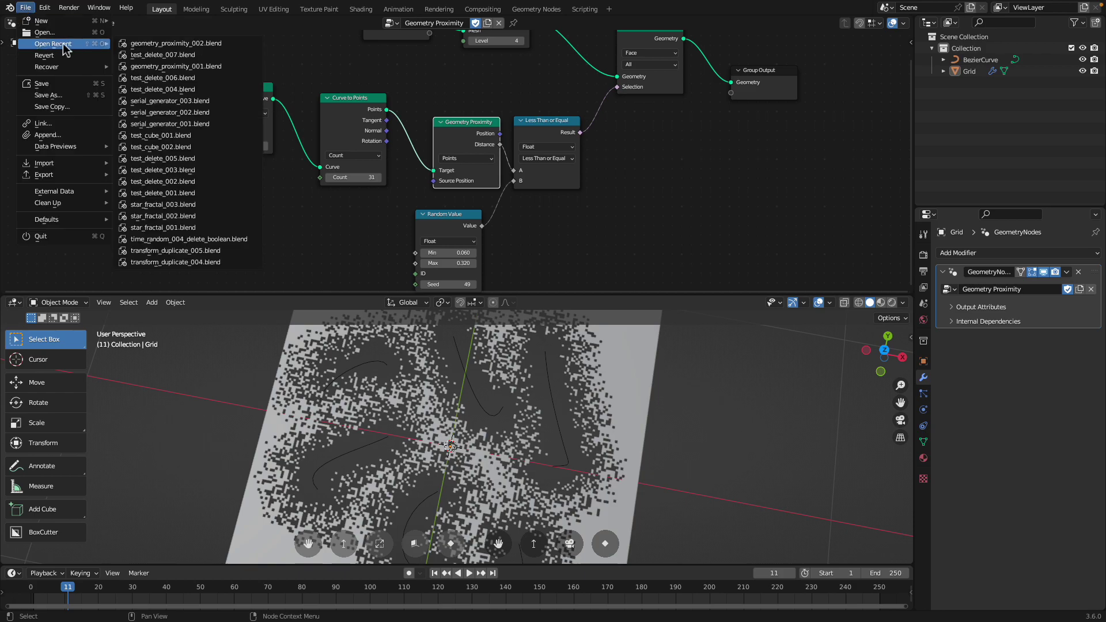
left_click(179, 57)
left_click(501, 331)
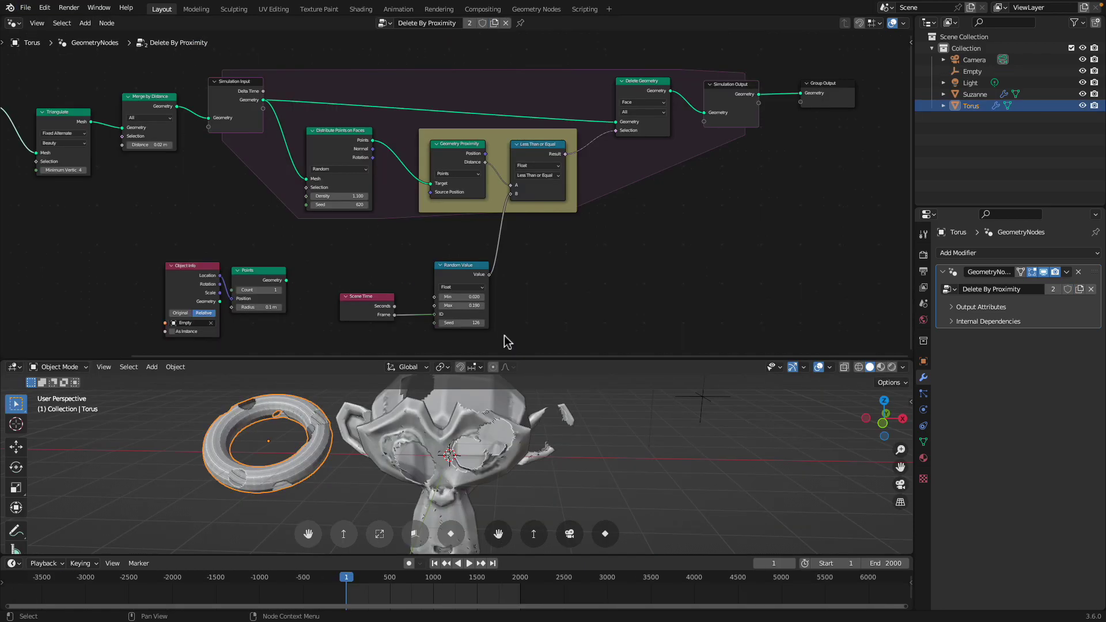
- Play the deletion simulation on the monkey and torus up to frame 10
key("space")
key("space")
middle_click_drag(490, 268, 487, 228)
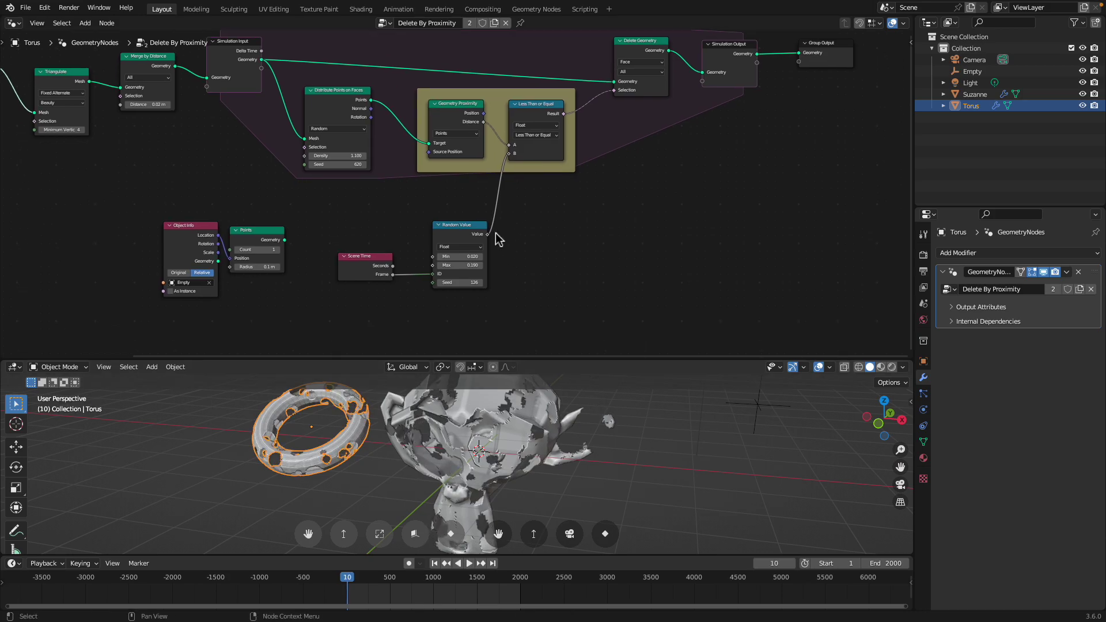
- Insert a Blur Attribute node with 8 iterations between Random Value and the B input of Less Than or Equal
left_click_drag(454, 228, 443, 223)
scroll(465, 228, "up", 2)
key("shift+a")
type("blur")
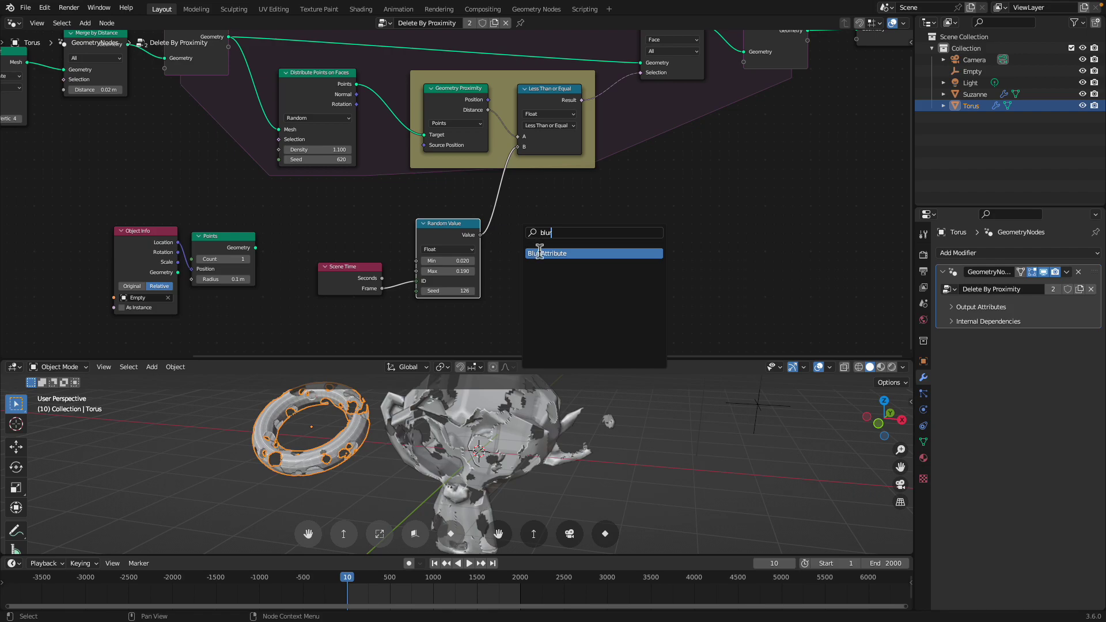
left_click(539, 253)
left_click(550, 258)
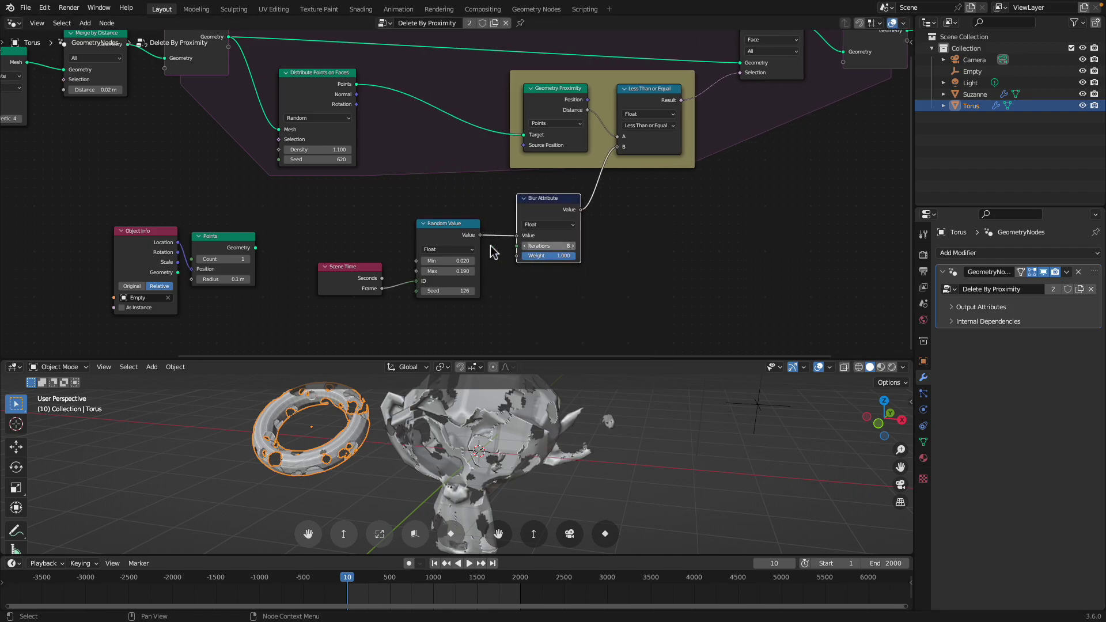
- Reposition the Scene Time and Random Value nodes and set the Random Value seed to 186 while the simulation plays
scroll(453, 266, "up", 1)
middle_click_drag(408, 286, 411, 279)
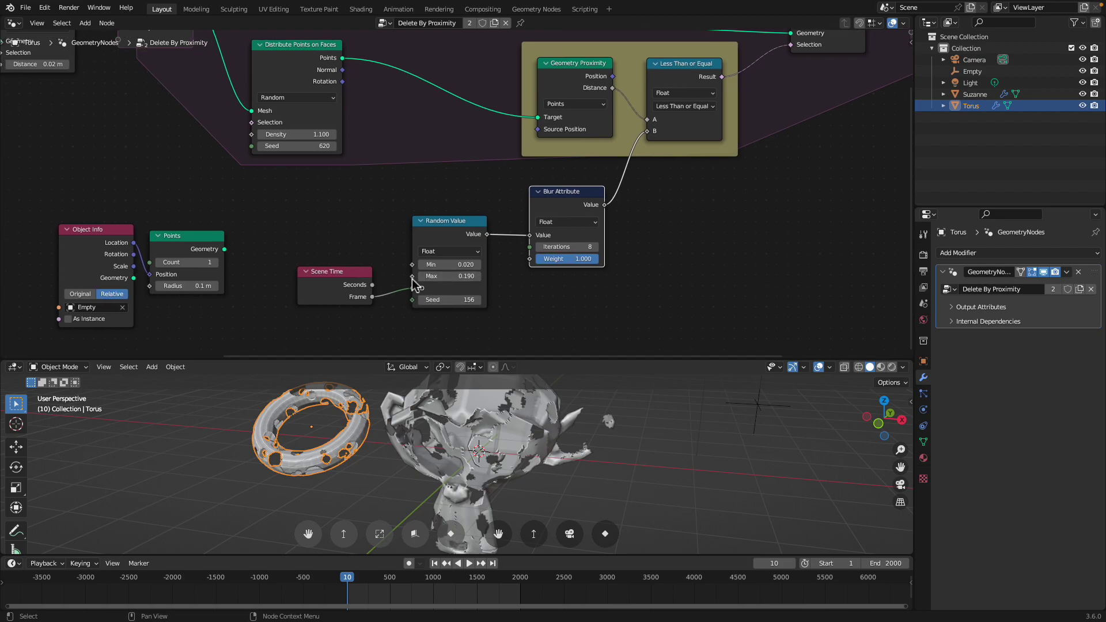
left_click_drag(349, 279, 359, 254)
left_click_drag(438, 234, 448, 236)
key("space")
left_click_drag(464, 300, 484, 300)
key("space")
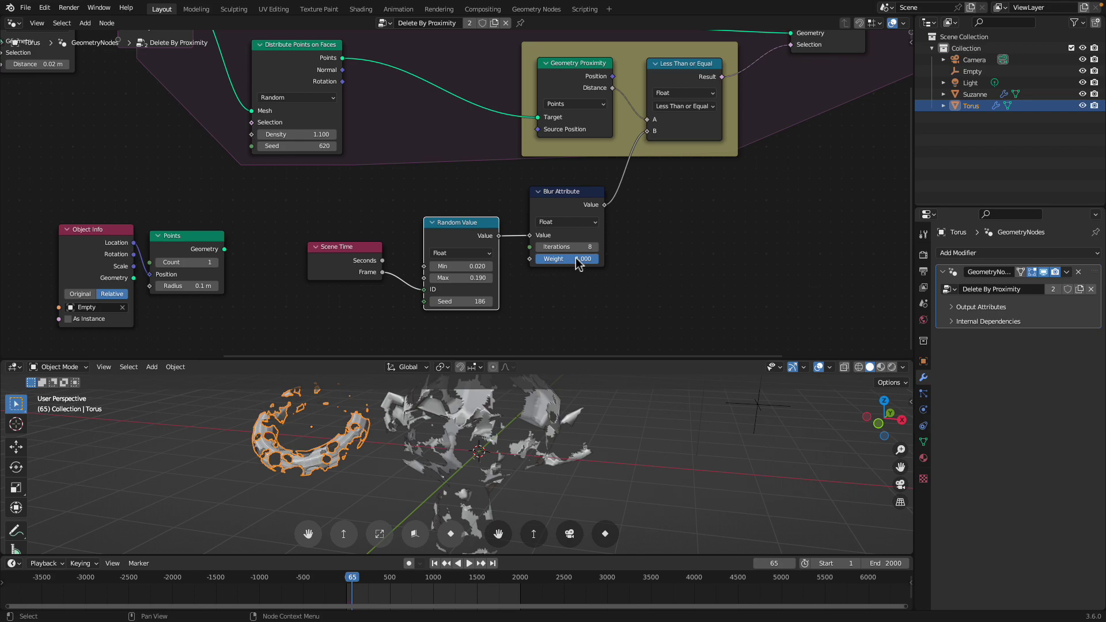
- Set the Blur Attribute node's weight to 0.408 and play the simulation up to frame 77
left_click_drag(567, 200, 561, 203)
key("space")
key("space")
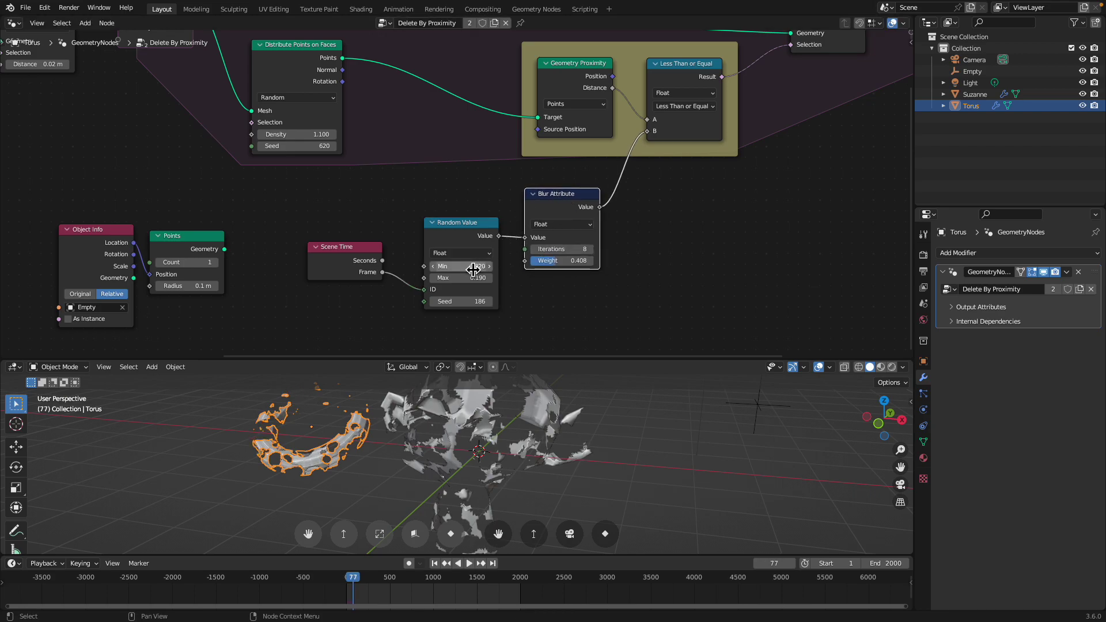
- Enlarge the node editor and bring the start of the Delete By Proximity node tree into view
left_click(444, 242)
scroll(417, 240, "down", 2)
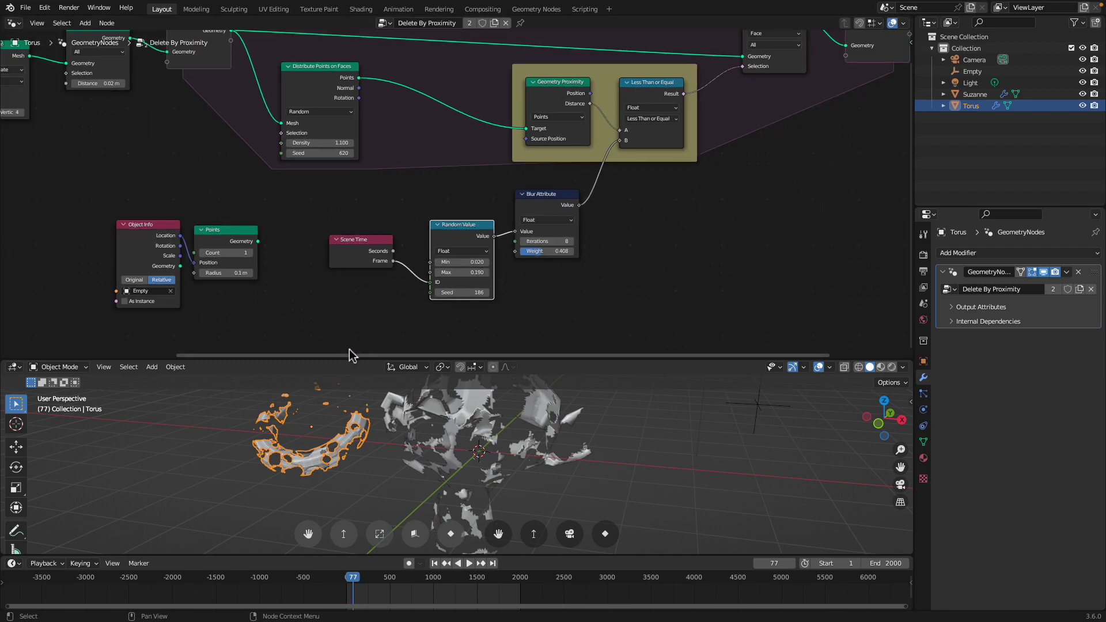
left_click_drag(348, 357, 346, 402)
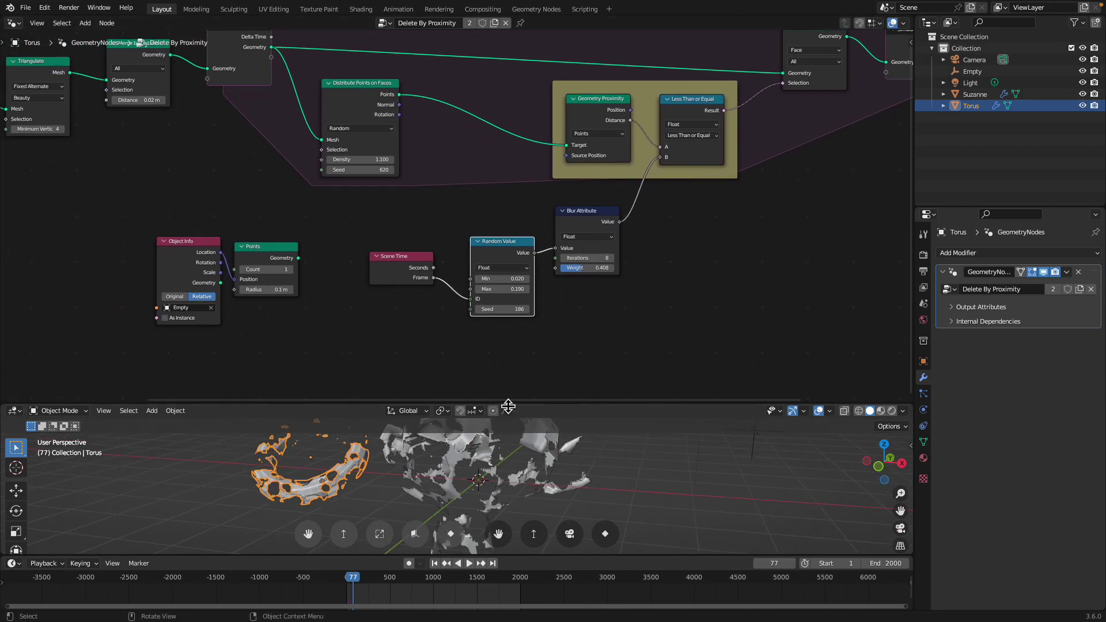
left_click_drag(508, 403, 509, 382)
middle_click_drag(289, 121, 398, 233)
middle_click_drag(249, 203, 466, 205)
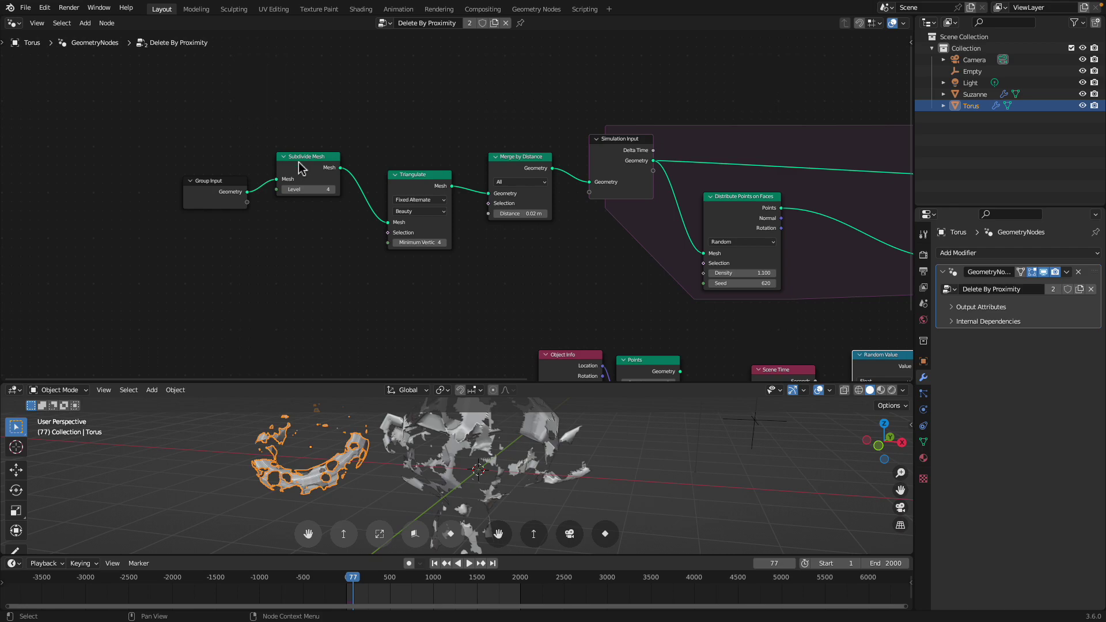
- Select the monkey and reposition its Subdivide Mesh, Triangulate and Merge by Distance nodes
left_click(436, 441)
left_click_drag(321, 160, 322, 144)
left_click_drag(408, 182, 396, 164)
scroll(455, 164, "up", 1)
left_click_drag(532, 166, 505, 159)
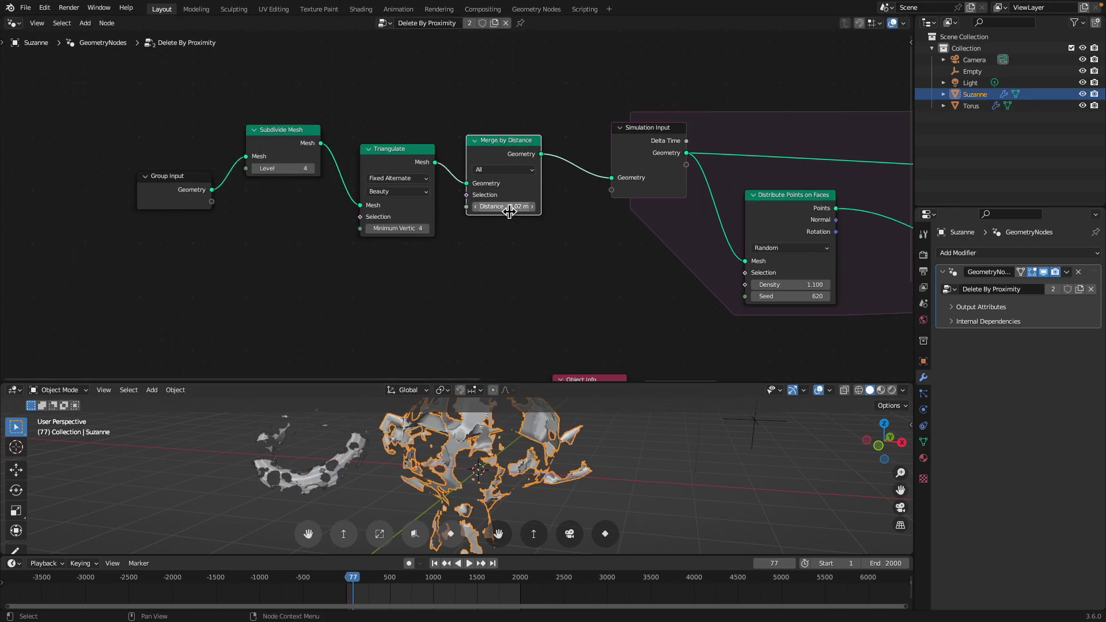
- Connect Triangulate directly to the Simulation Input, delete the Merge by Distance node and play the simulation
left_click_drag(435, 163, 461, 170)
left_click_drag(611, 182, 611, 178)
left_click(475, 141)
key("x")
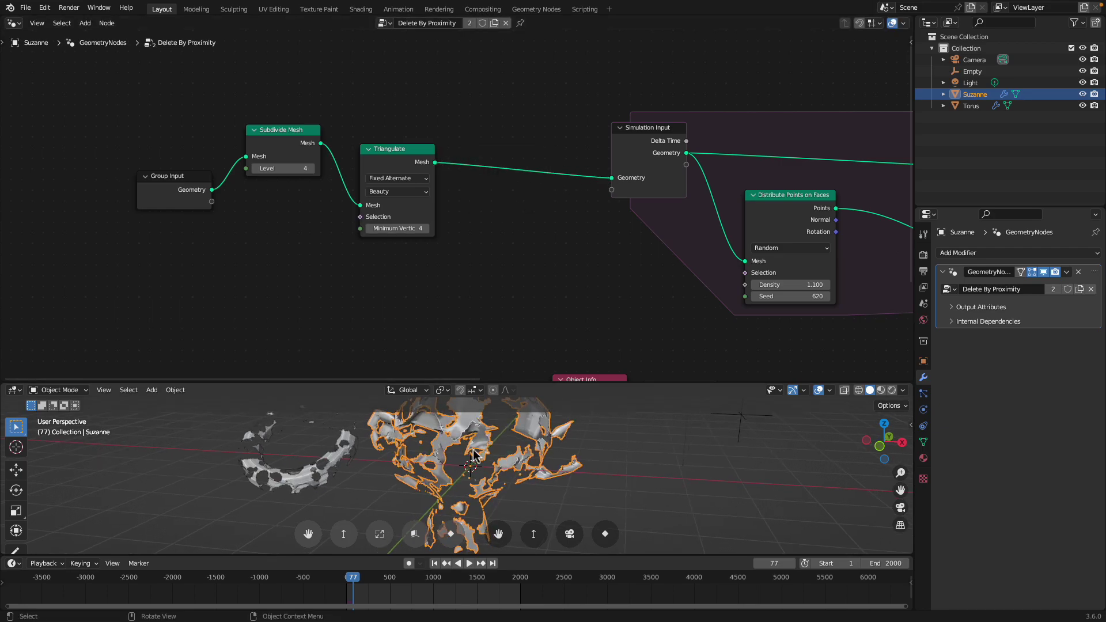
left_click(469, 564)
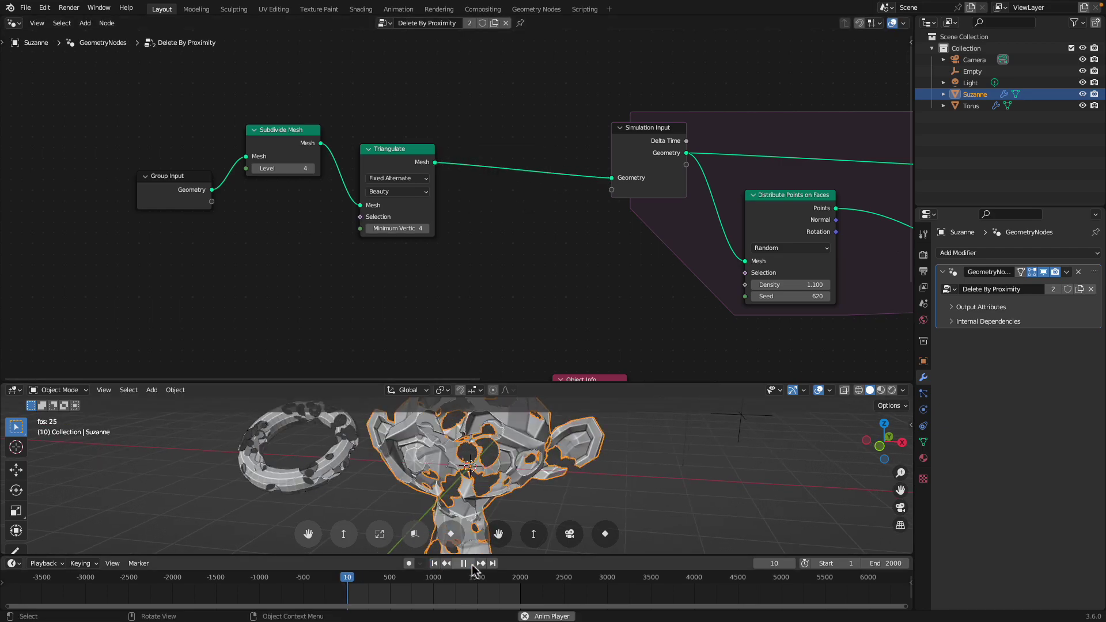
- Reposition the Triangulate, Subdivide Mesh and Simulation Input nodes while reviewing the tree up to Delete Geometry
left_click_drag(391, 153, 466, 139)
left_click_drag(302, 136, 335, 124)
middle_click_drag(380, 129, 148, 108)
left_click_drag(399, 112, 397, 110)
middle_click_drag(395, 108, 197, 150)
scroll(146, 146, "down", 1)
middle_click_drag(455, 139, 323, 122)
scroll(375, 118, "down", 1)
scroll(323, 122, "up", 1)
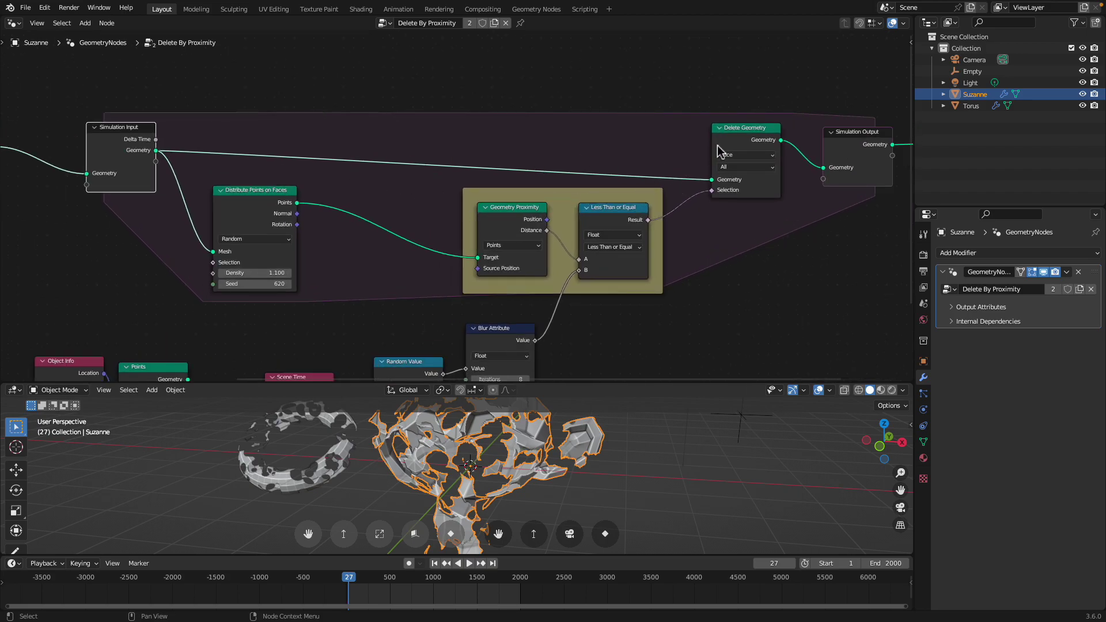
- Move the Distribute Points on Faces node, set its density to 1 and save the file
middle_click_drag(365, 214, 370, 209)
left_click_drag(285, 193, 319, 190)
middle_click_drag(305, 188, 343, 163)
scroll(337, 184, "up", 1)
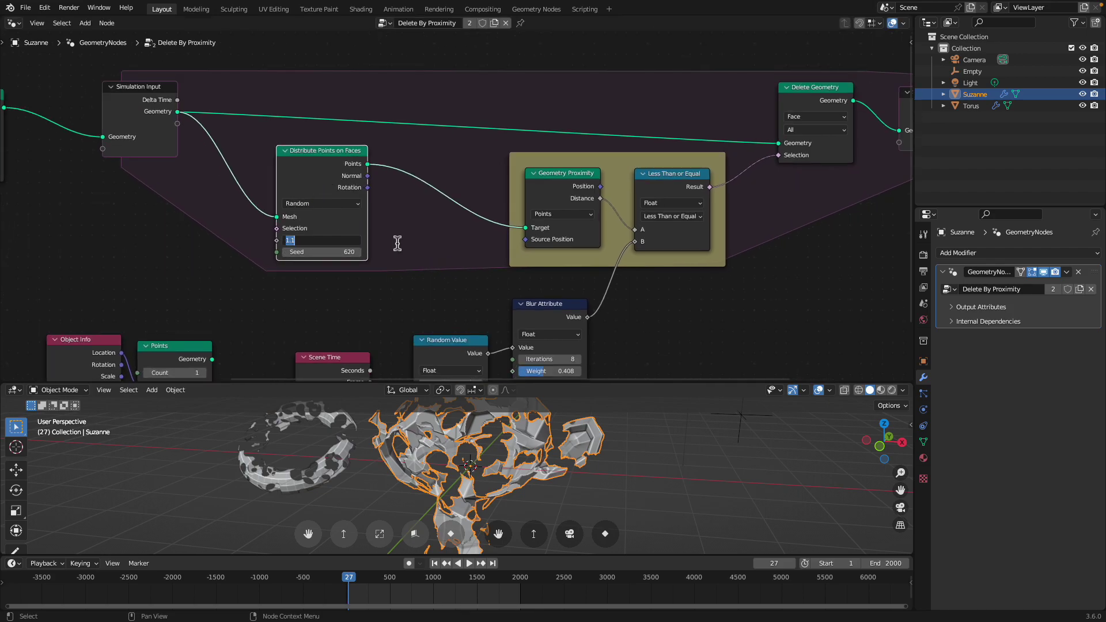
type("1")
key("Return")
middle_click_drag(433, 229, 380, 241)
key("ctrl+s")
- Reposition the Geometry Proximity and Less Than or Equal nodes within their frame
left_click_drag(510, 186, 526, 190)
scroll(502, 180, "up", 1)
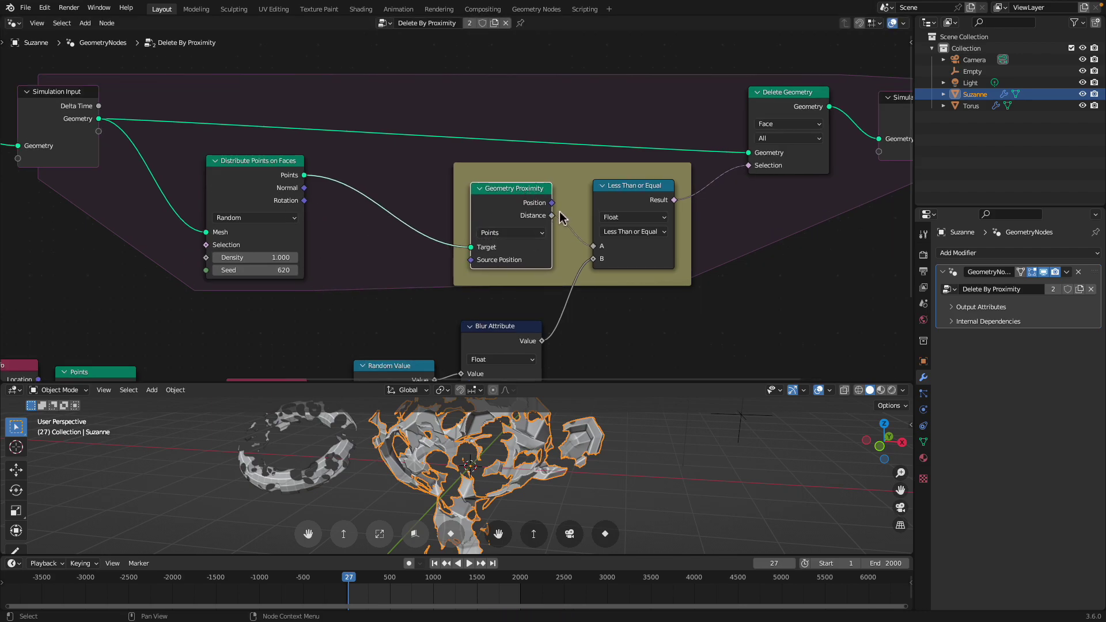
left_click(621, 190)
middle_click_drag(639, 198, 606, 190)
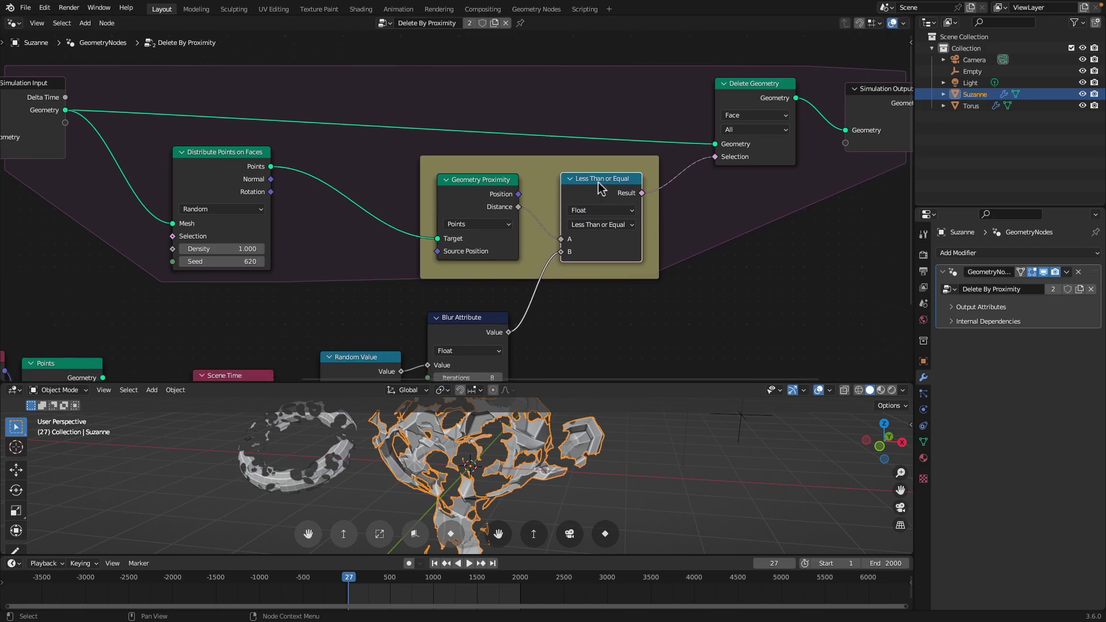
left_click_drag(606, 176, 602, 173)
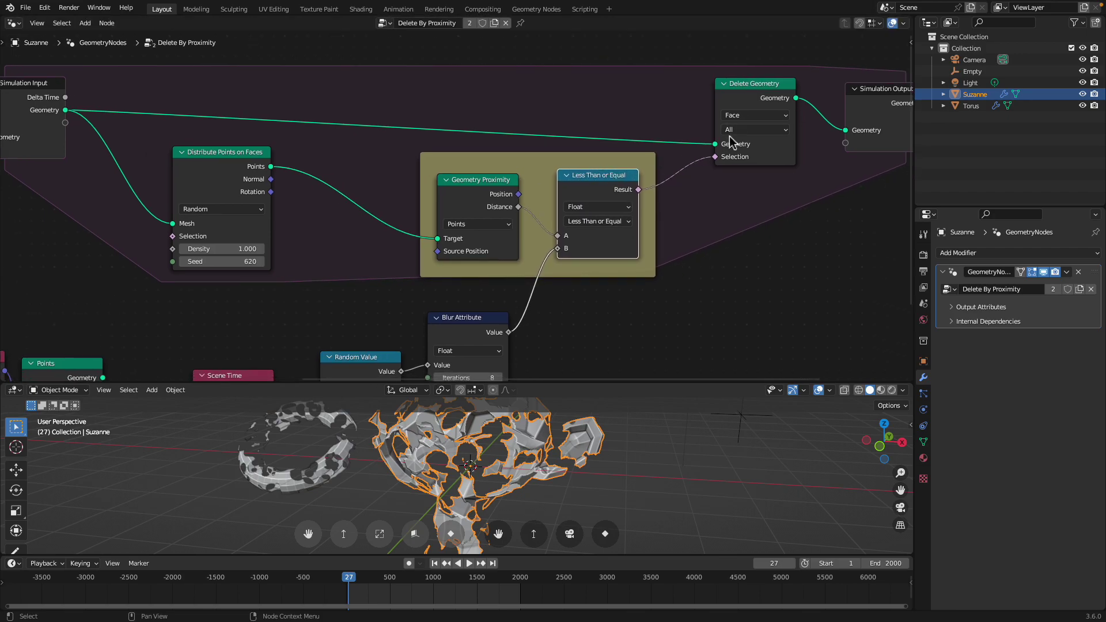
- Reposition the Delete Geometry node beside the Simulation Output
middle_click_drag(754, 109, 716, 112)
left_click_drag(718, 106, 716, 104)
scroll(633, 121, "down", 2)
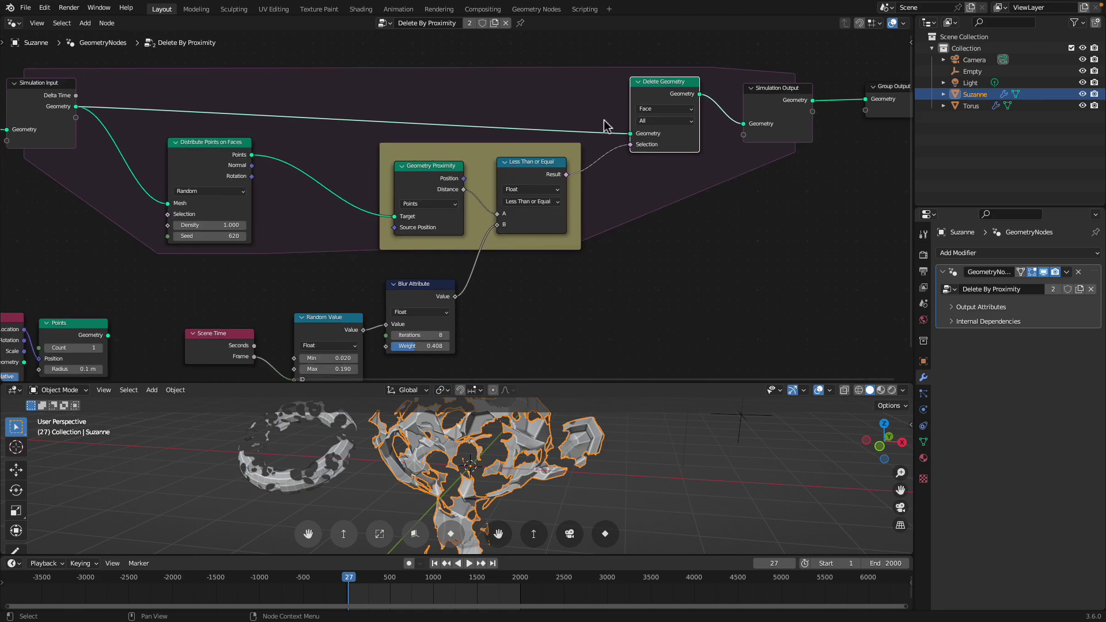
- Play the simulation briefly, stop it and save the file
key("space")
key("space")
key("ctrl+s")
- With the monkey selected, save the file and pin the Delete By Proximity node tree in the node editor
middle_click_drag(321, 318, 497, 240)
left_click(269, 261)
left_click(967, 73)
key("ctrl+z")
key("ctrl+shift+z")
left_click(551, 436)
left_click(520, 435)
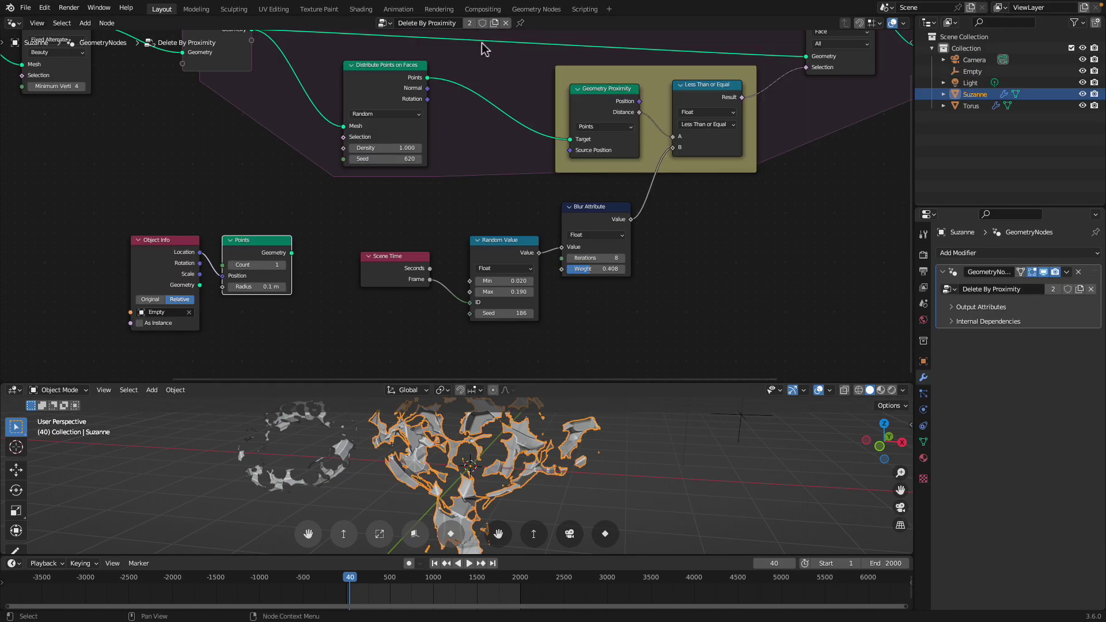
key("ctrl+s")
left_click(520, 23)
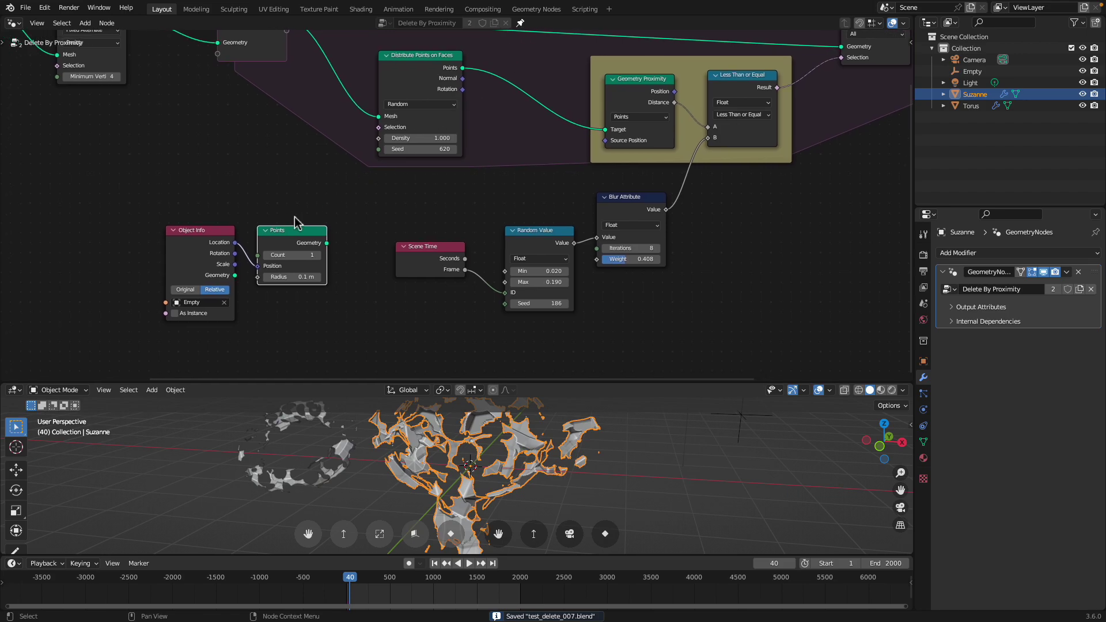
- Reposition the Points node beside Object Info and connect its Geometry output to the Geometry Proximity Target
mouse_move(283, 232)
left_mouse_down()
mouse_move(300, 238)
mouse_move(290, 231)
left_mouse_up()
scroll(265, 230, "up", 1)
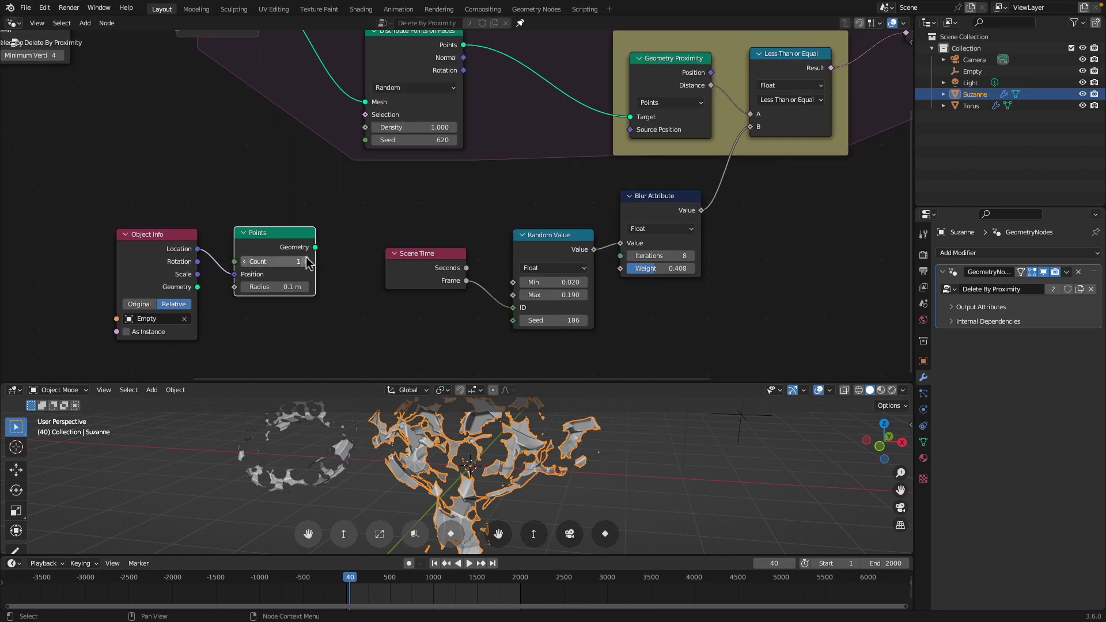
scroll(287, 248, "down", 1)
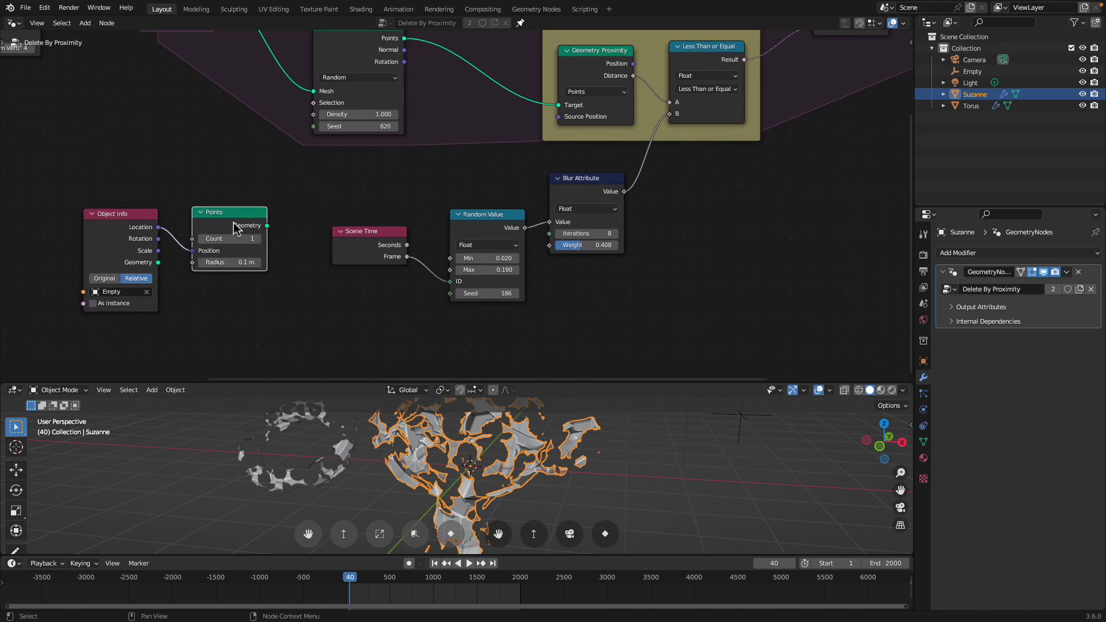
left_click_drag(238, 227, 247, 233)
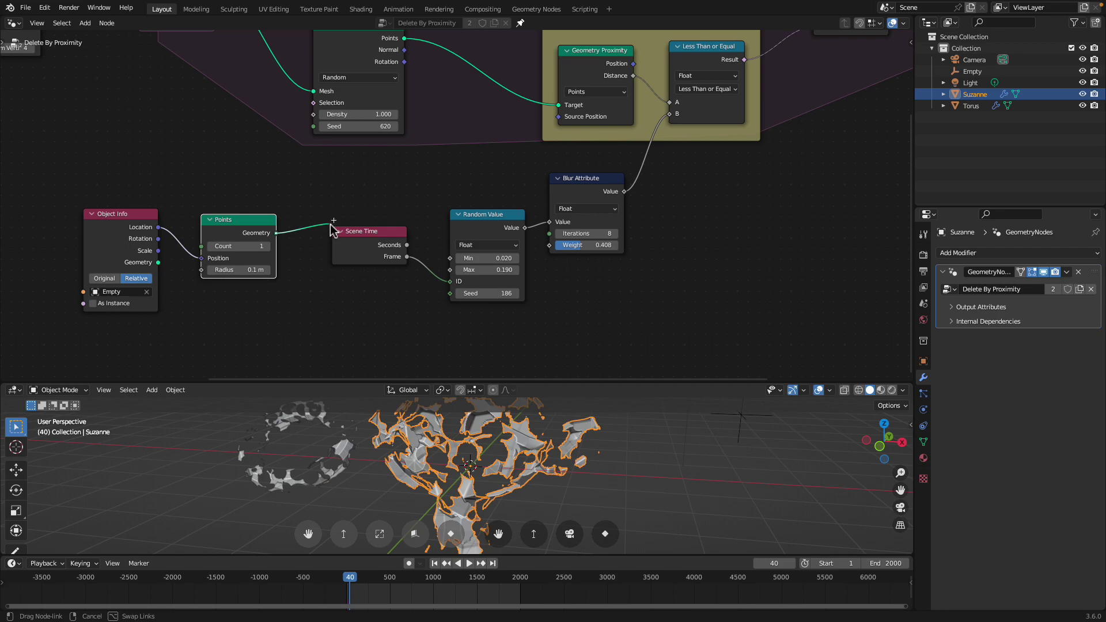
left_click_drag(408, 183, 558, 106)
- Enlarge the 3D viewport, return to frame 1 and move the empty onto the side of the monkey's head
left_click_drag(593, 382, 596, 298)
left_click(435, 563)
left_click(703, 382)
key("g")
left_click(578, 419)
middle_click_drag(578, 420, 642, 419)
key("g")
left_click(532, 397)
key("g")
key("g")
left_click(554, 430)
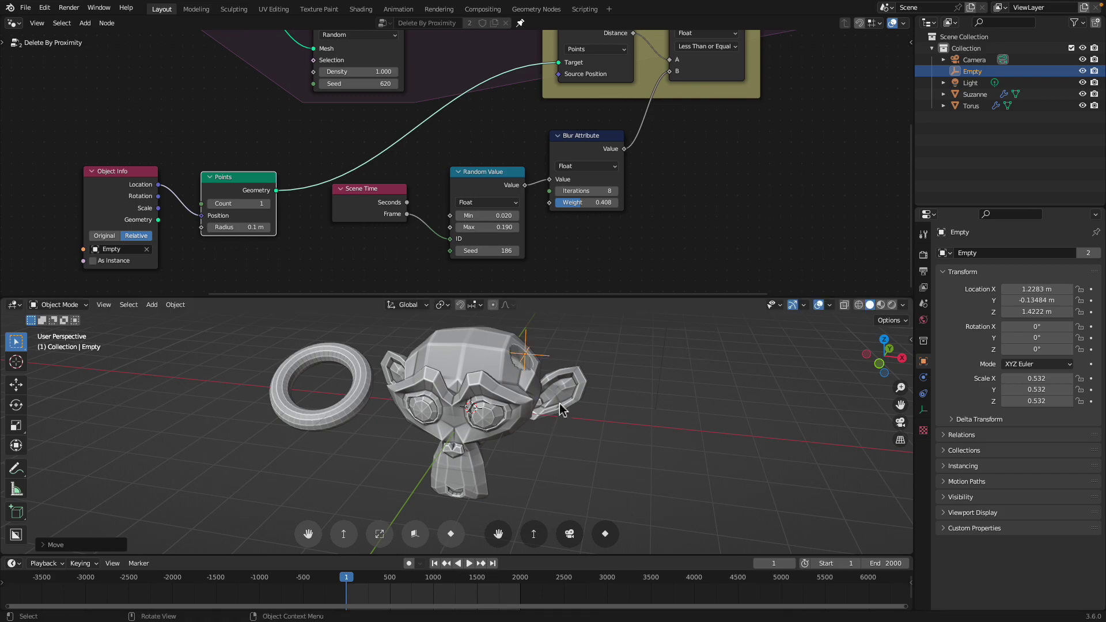
- Delete the Blur Attribute, Random Value and Scene Time nodes
middle_click_drag(561, 407, 536, 463, "shift")
left_click(586, 150)
key("x")
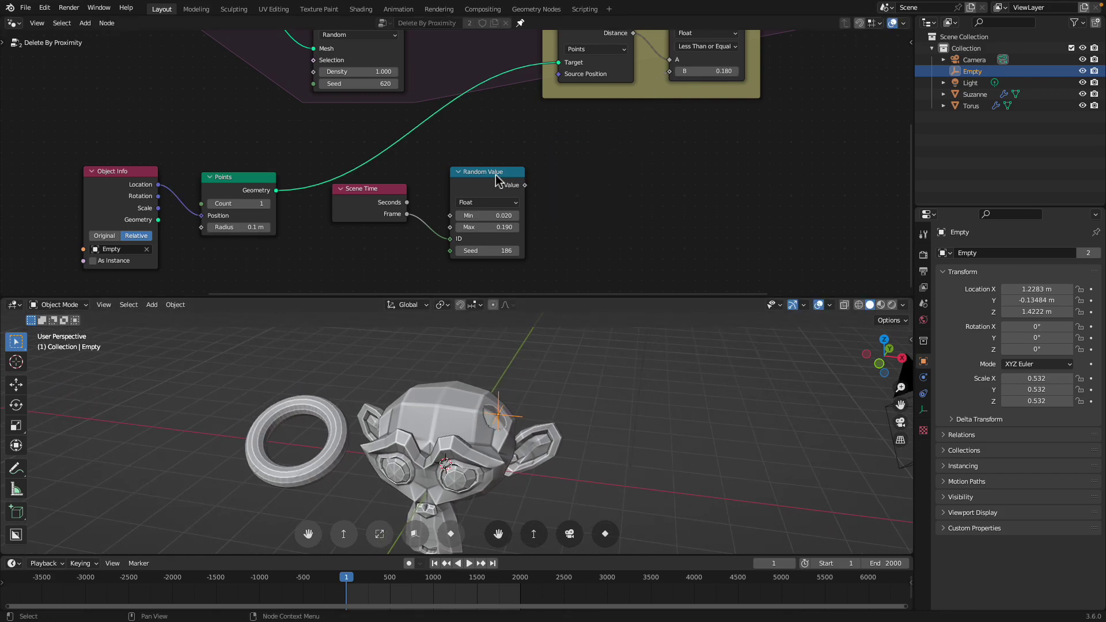
key("x")
left_click(390, 206)
key("x")
- Set the B threshold of the Less Than or Equal node to 0.280
scroll(454, 222, "down", 1)
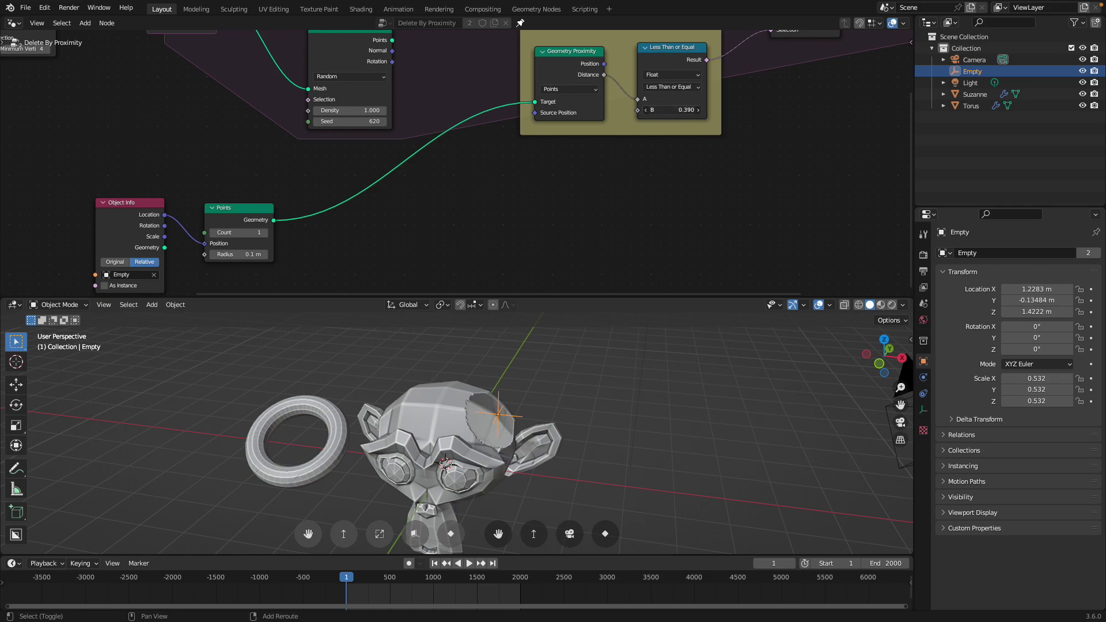
middle_click_drag(649, 129, 595, 223)
scroll(599, 221, "up", 2)
mouse_move(622, 205)
left_mouse_down()
mouse_move(652, 205)
mouse_move(622, 204)
left_mouse_up()
- Play the simulation and sweep the empty across the monkey's head and forehead to cut away faces
middle_click_drag(478, 415, 514, 431)
scroll(545, 429, "up", 2)
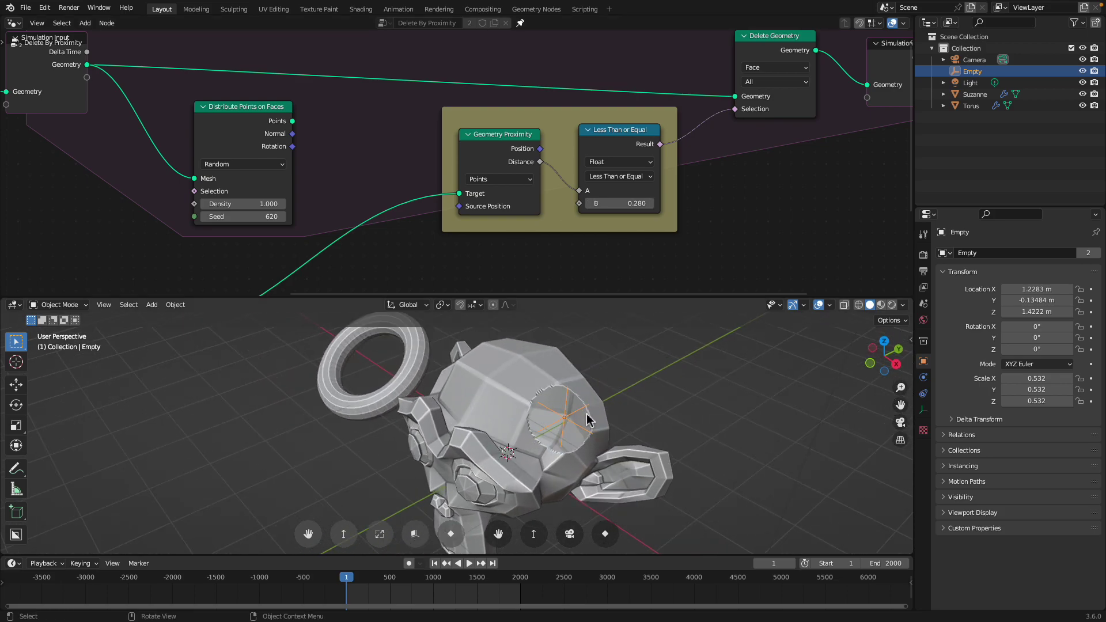
key("g")
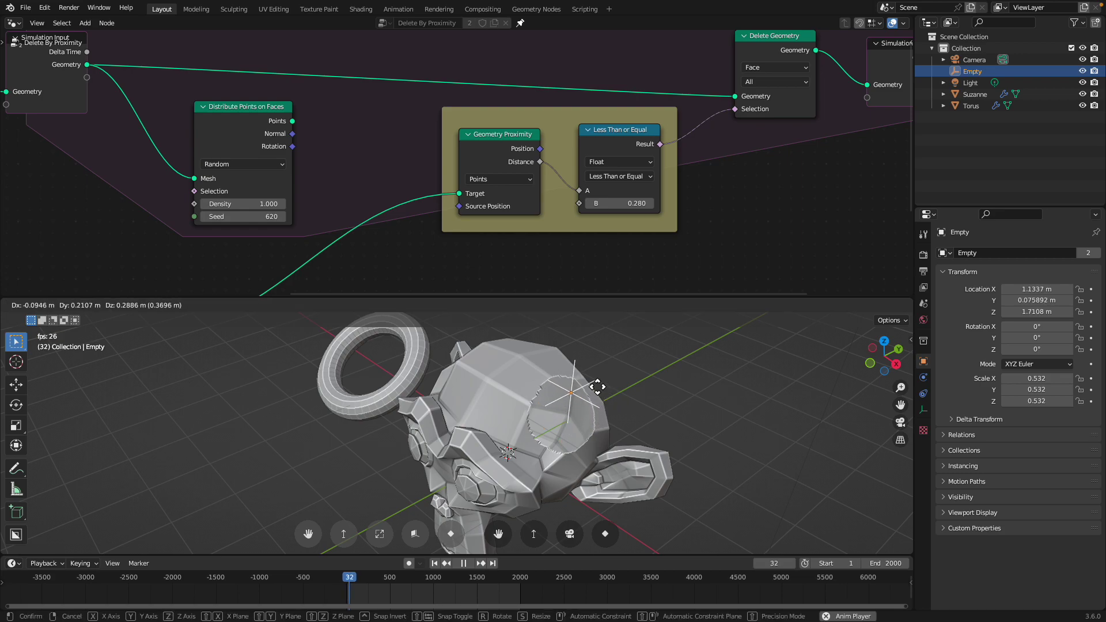
left_click(595, 384)
middle_click_drag(577, 383, 602, 388)
key("g")
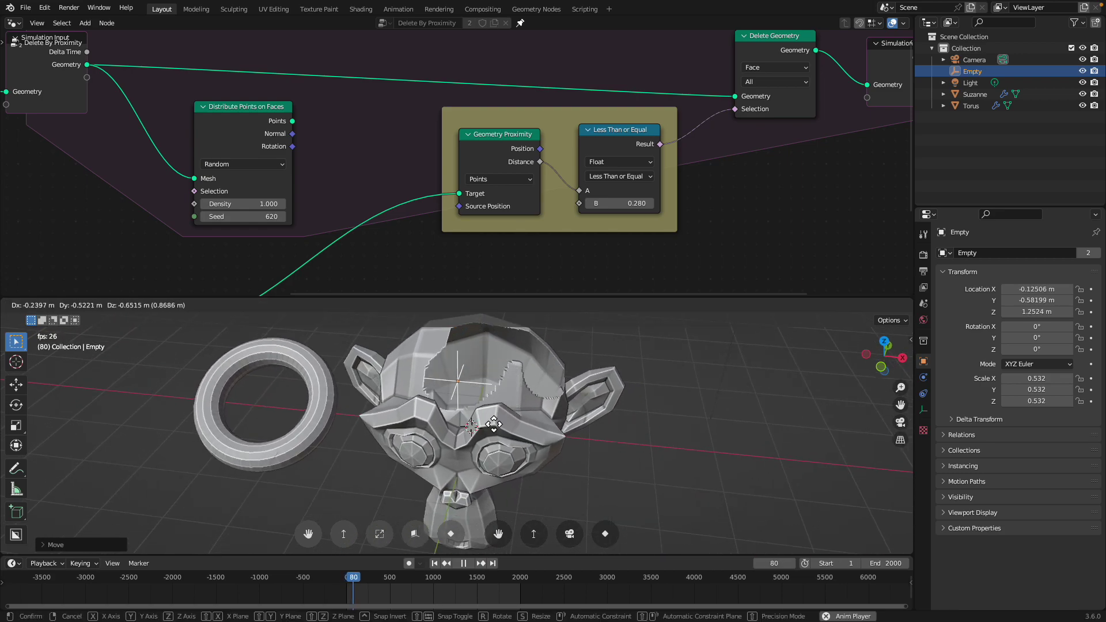
left_click(453, 405)
middle_click_drag(453, 406, 486, 421)
key("g")
left_click(530, 428)
key("g")
left_click(498, 455)
middle_click_drag(497, 459, 565, 430, "shift")
key("g")
left_click(508, 440)
key("g")
mouse_move(401, 436)
middle_mouse_down()
mouse_move(432, 411)
mouse_move(400, 443)
middle_mouse_up()
left_click(377, 385)
- Move the empty over to the torus and sweep it along the ring to delete parts of it
key("g")
left_click(262, 499)
middle_click_drag(262, 499, 473, 439)
key("g")
left_click(397, 433)
key("g")
left_click(382, 403)
key("g")
left_click(394, 342)
key("g")
left_click(385, 347)
middle_click_drag(362, 383, 390, 370)
key("g")
left_click(336, 397)
mouse_move(333, 398)
middle_mouse_down()
mouse_move(359, 403)
mouse_move(350, 391)
middle_mouse_up()
key("g")
left_click(363, 396)
key("g")
key("g")
middle_click(385, 392)
left_click(386, 392)
middle_click_drag(422, 391, 401, 392)
key("g")
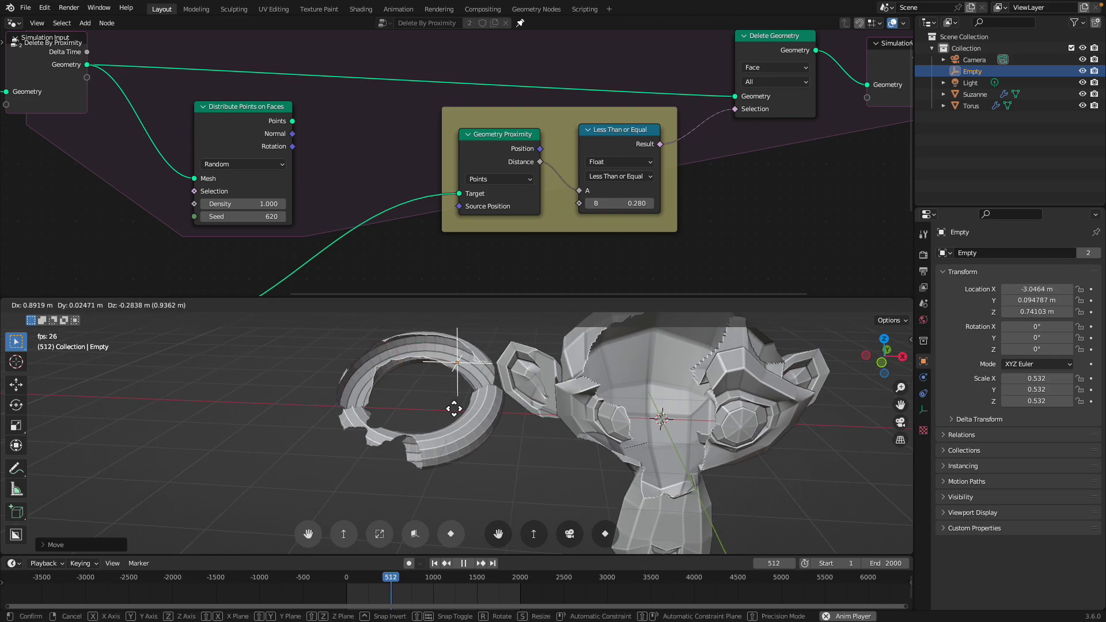
left_click(459, 414)
- Bring the empty back from the torus and sweep it across the monkey's face and ears to cut them away
middle_click_drag(462, 417, 476, 427)
key("g")
left_click(509, 481)
middle_click_drag(510, 481, 571, 475)
key("g")
left_click(617, 485)
key("g")
left_click(691, 454)
middle_click_drag(690, 455, 523, 465)
key("g")
left_click(664, 461)
middle_click_drag(665, 459, 539, 463)
key("g")
left_click(671, 442)
key("g")
left_click(700, 428)
key("g")
middle_click_drag(701, 427, 692, 451)
left_click(687, 457)
key("g")
left_click(632, 390)
middle_click_drag(634, 391, 669, 422)
key("g")
left_click(572, 421)
middle_click_drag(573, 422, 578, 440)
key("g")
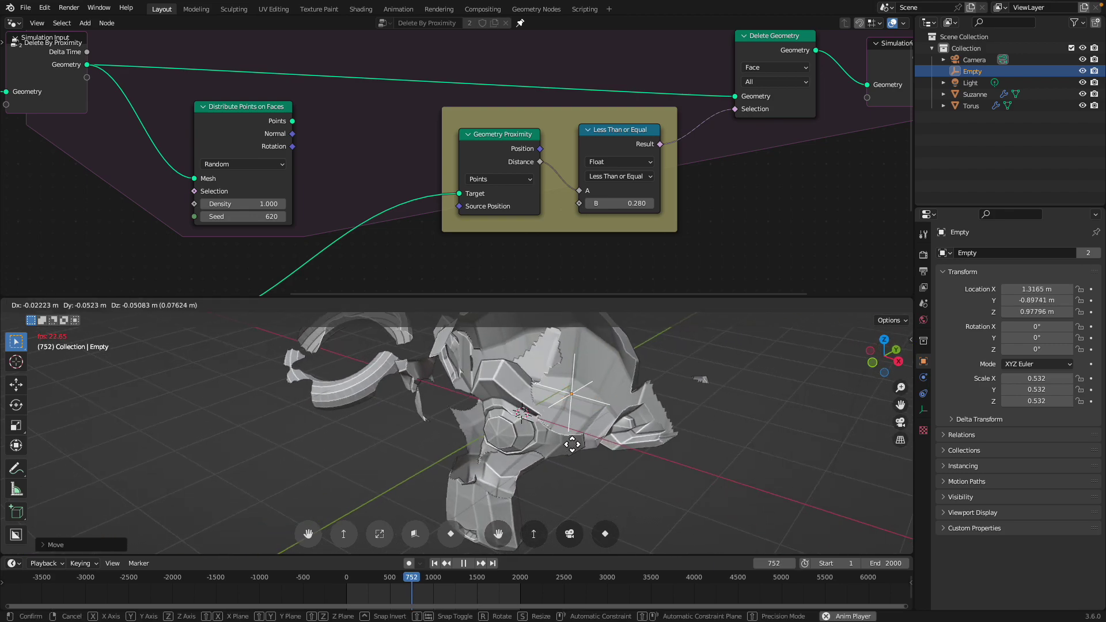
- Move the empty down in front of the monkey and cut a hole in its muzzle
left_click(540, 484)
middle_click_drag(540, 484, 593, 426)
key("g")
left_click(532, 506)
middle_click_drag(532, 506, 543, 471)
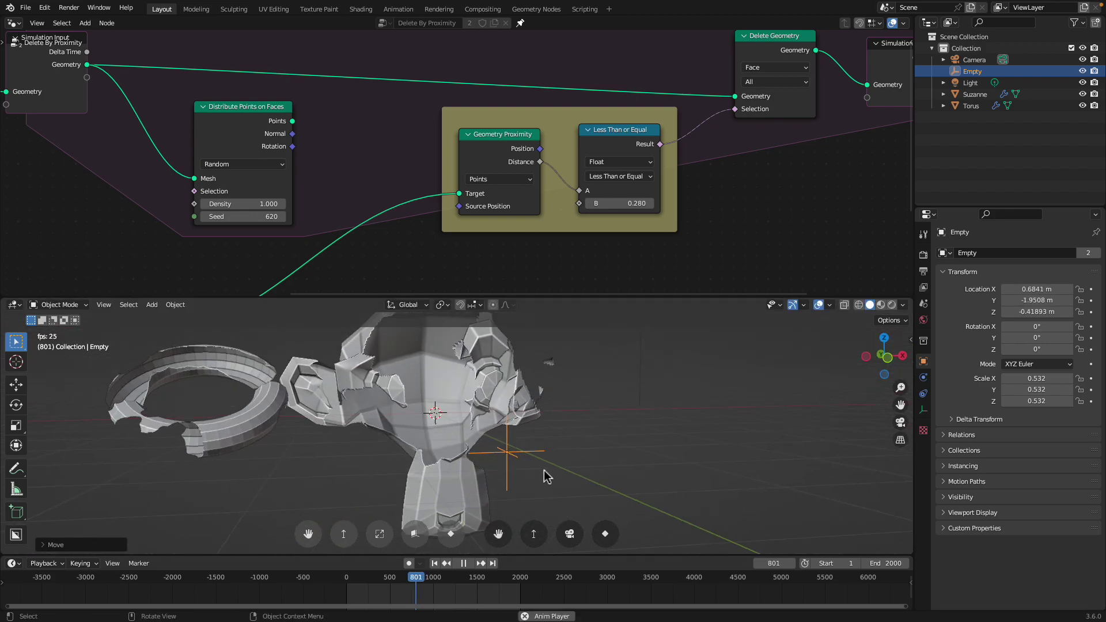
key("g")
left_click(488, 510)
middle_click_drag(487, 509, 421, 465)
key("g")
left_click(479, 508)
- Move the empty back up over the monkey's brow and face, and stop the playback
scroll(472, 473, "down", 2)
key("g")
left_click(529, 383)
middle_click_drag(528, 383, 538, 415)
key("g")
left_click(494, 366)
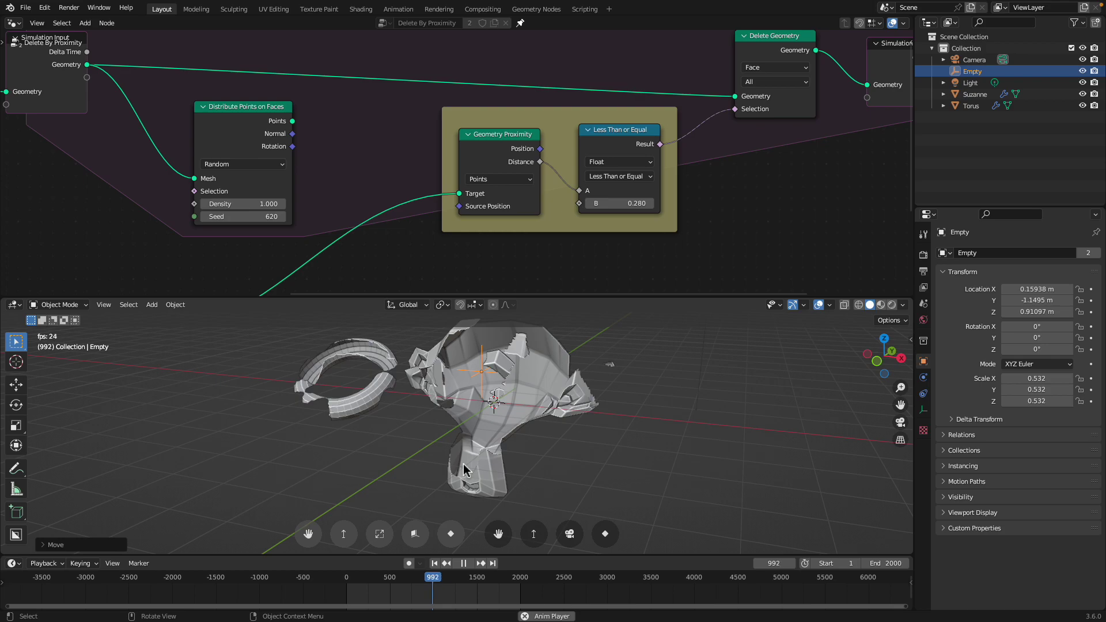
middle_click_drag(480, 464, 534, 448)
key("g")
left_click(531, 410)
scroll(530, 410, "down", 2)
middle_click_drag(531, 410, 515, 486)
key("space")
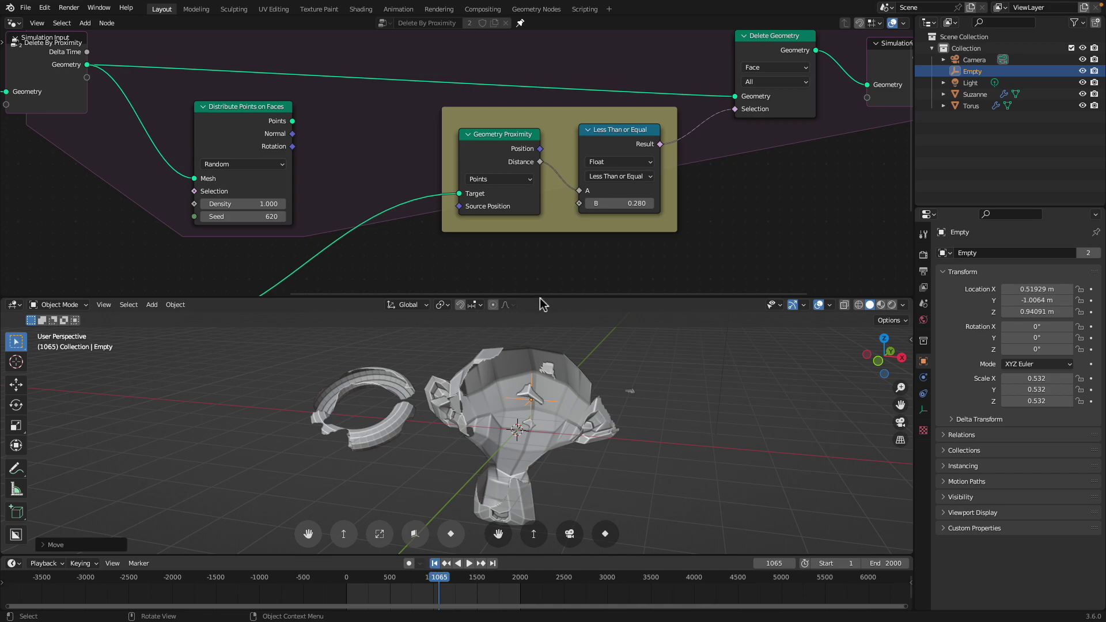
- Return to frame 1, enlarge the node editor and reposition the Distribute Points on Faces node
middle_click_drag(540, 370, 517, 368)
middle_click_drag(492, 162, 494, 194)
scroll(494, 193, "down", 3)
left_click_drag(533, 299, 531, 389)
middle_click_drag(486, 325, 565, 283)
left_click_drag(369, 157, 349, 151)
middle_click_drag(351, 210, 362, 193)
- Save the file and enlarge the 3D viewport, keeping the Object Info and Points nodes in view
left_click_drag(308, 307, 319, 306)
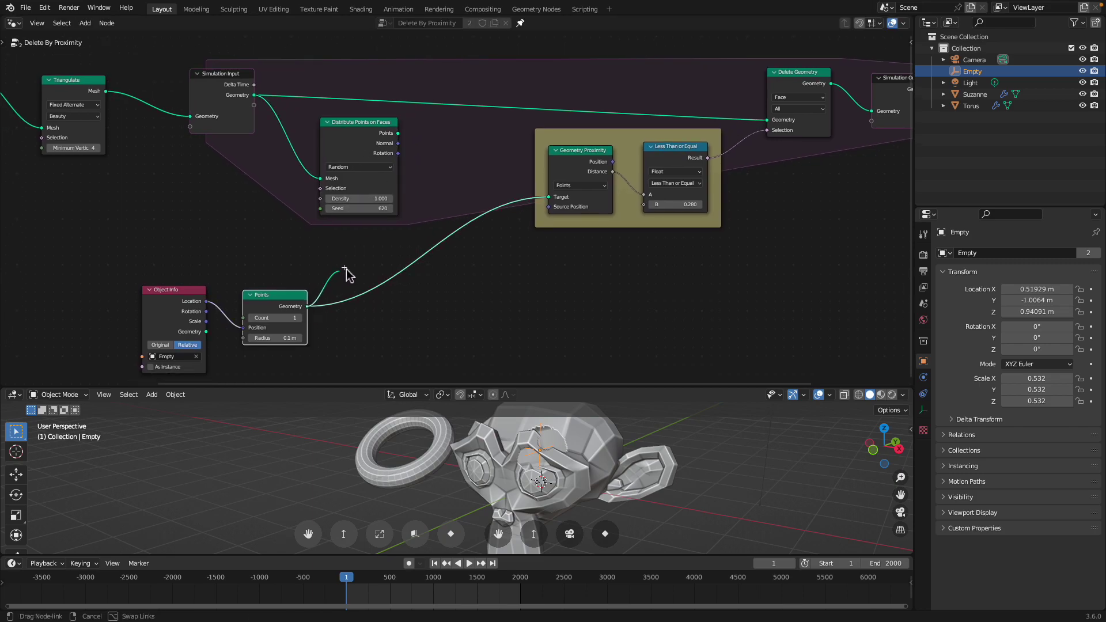
left_click_drag(487, 320, 497, 320)
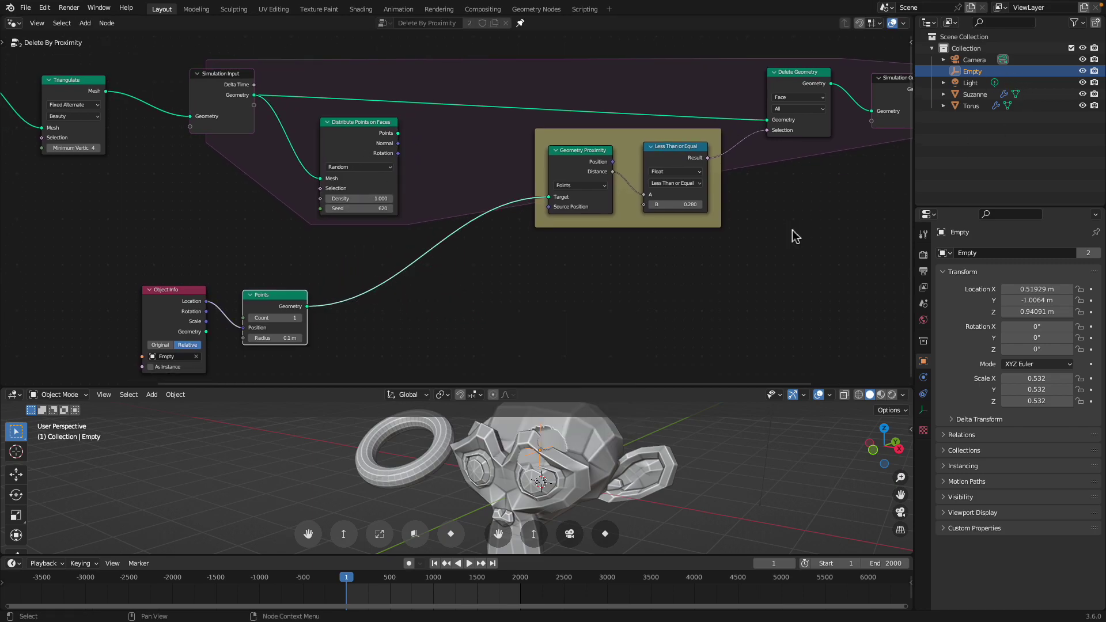
middle_click_drag(515, 362, 516, 317)
left_click_drag(572, 386, 567, 268)
middle_click_drag(540, 361, 553, 362)
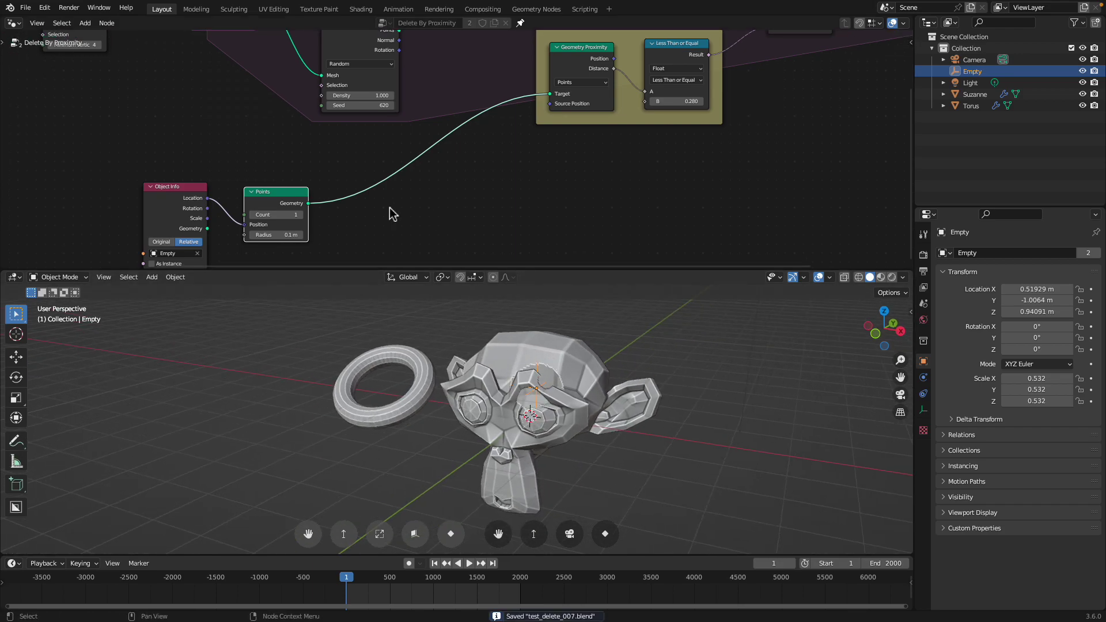
middle_click_drag(421, 174, 395, 153)
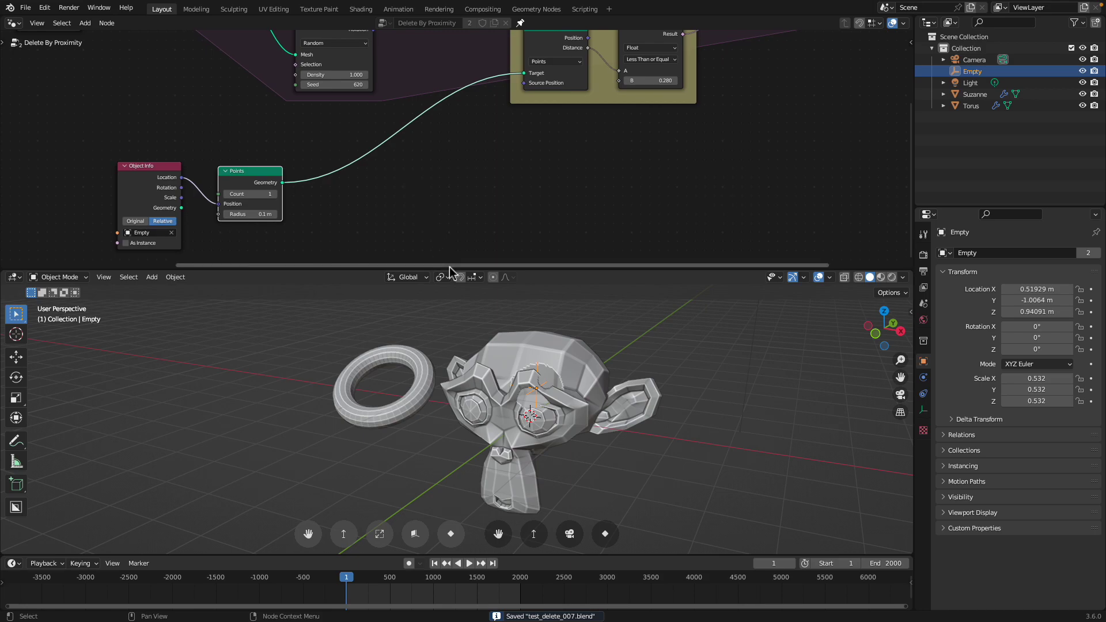
left_click_drag(482, 269, 484, 278)
- Enlarge the 3D viewport further and add a Bezier curve to the scene
left_click(600, 366)
middle_click_drag(600, 366, 510, 373)
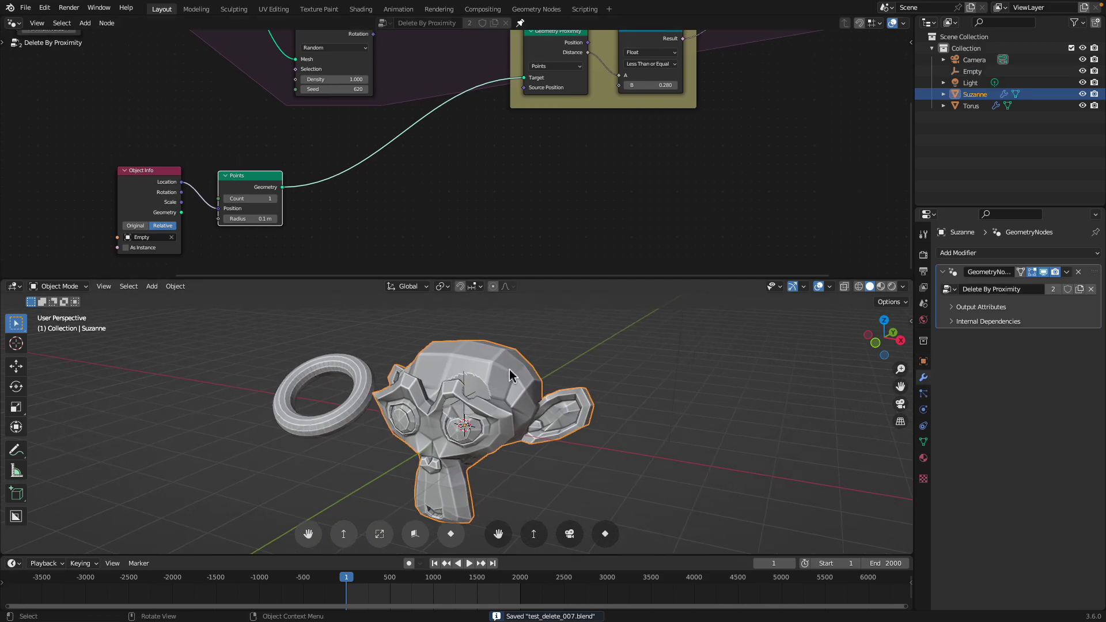
left_click_drag(553, 283, 553, 193)
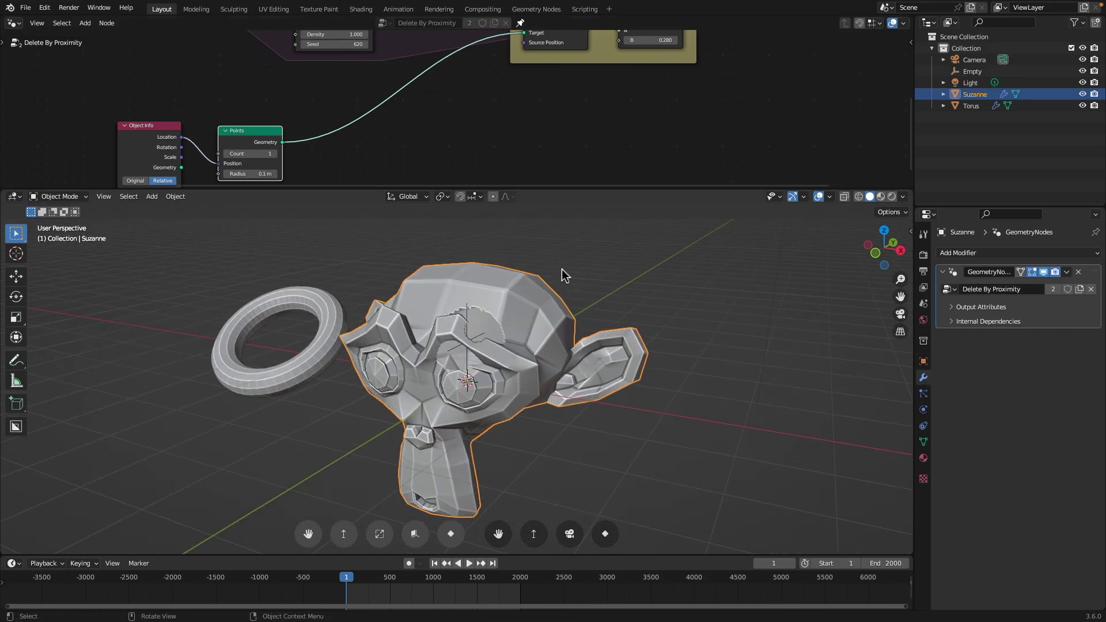
key("shift+a")
mouse_move(544, 303)
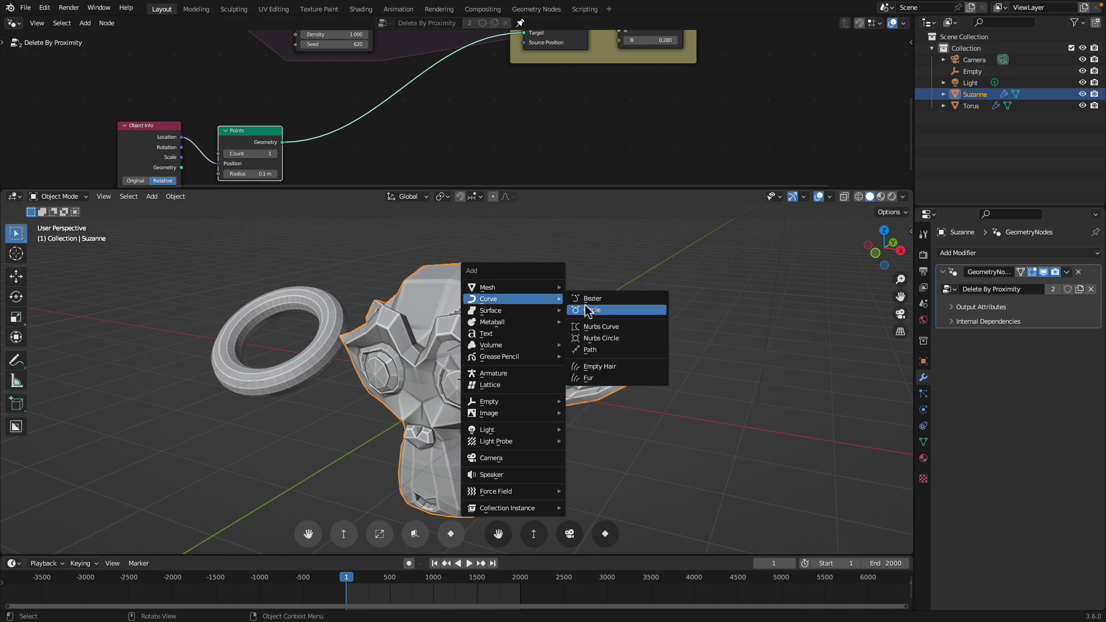
left_click(591, 299)
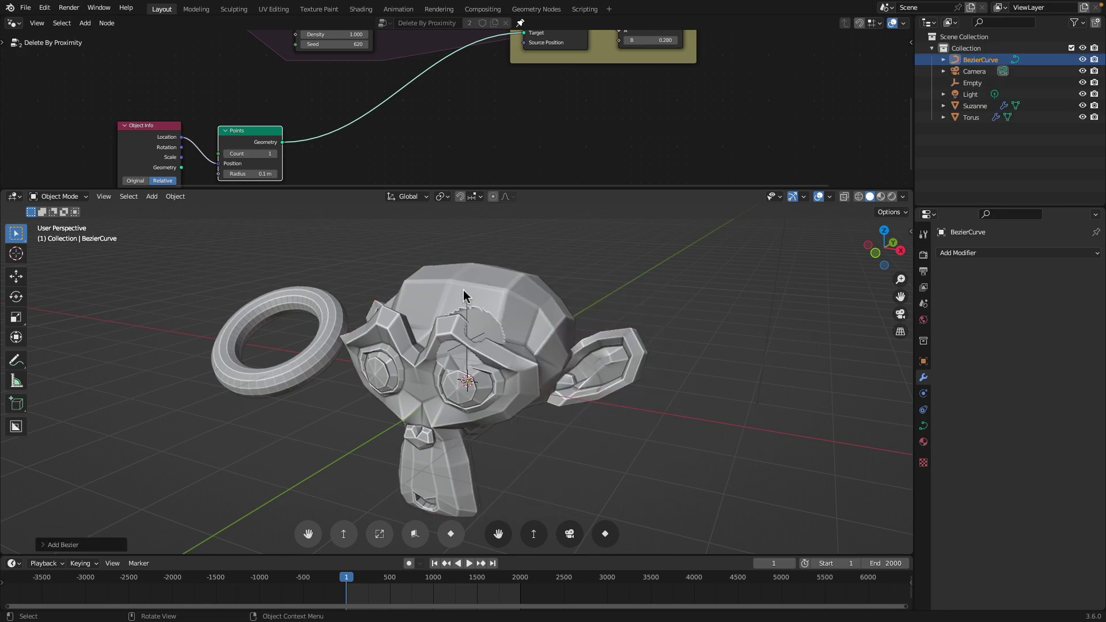
- Enter Edit Mode on the curve and draw a Bezier stroke across the monkey's head with Surface depth
left_click(64, 197)
left_click(64, 224)
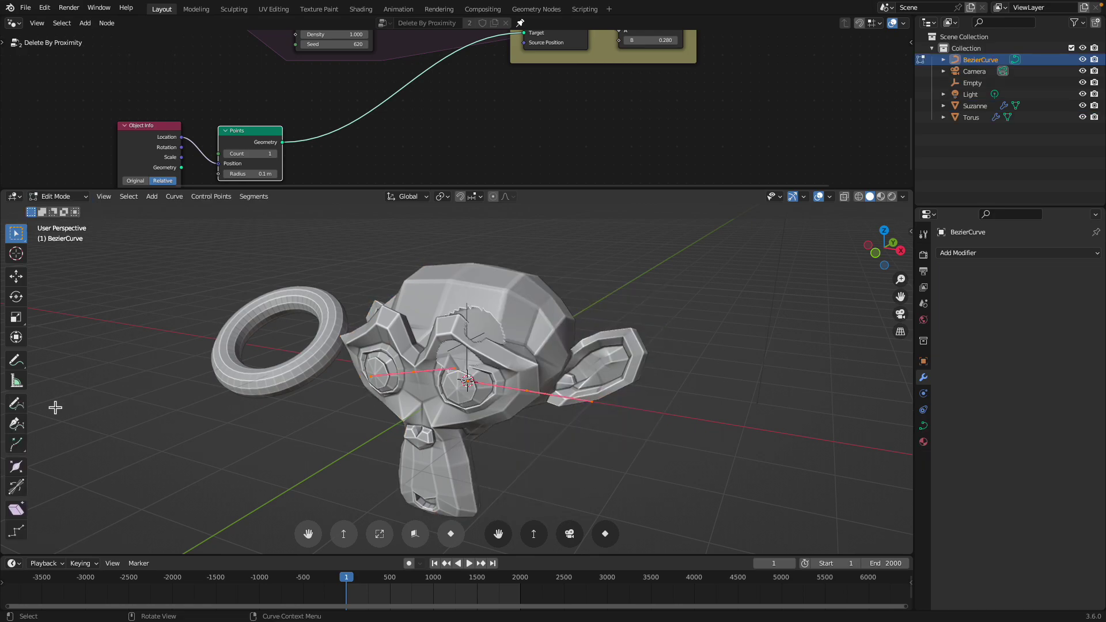
left_click(19, 409)
scroll(419, 354, "up", 3)
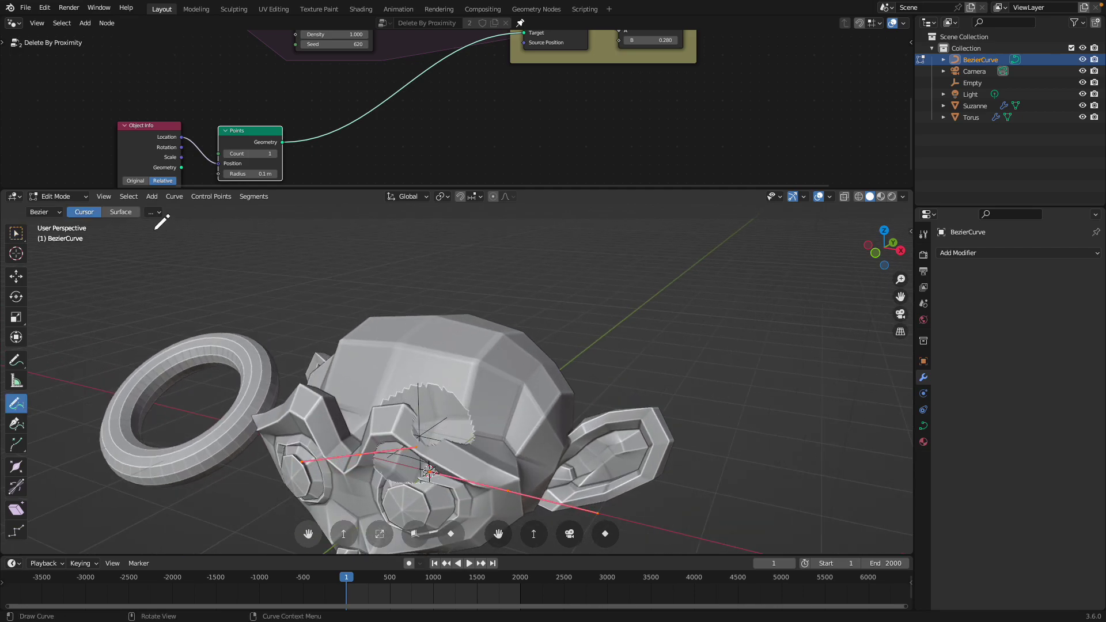
middle_click_drag(357, 271, 379, 311)
left_click_drag(460, 306, 521, 344)
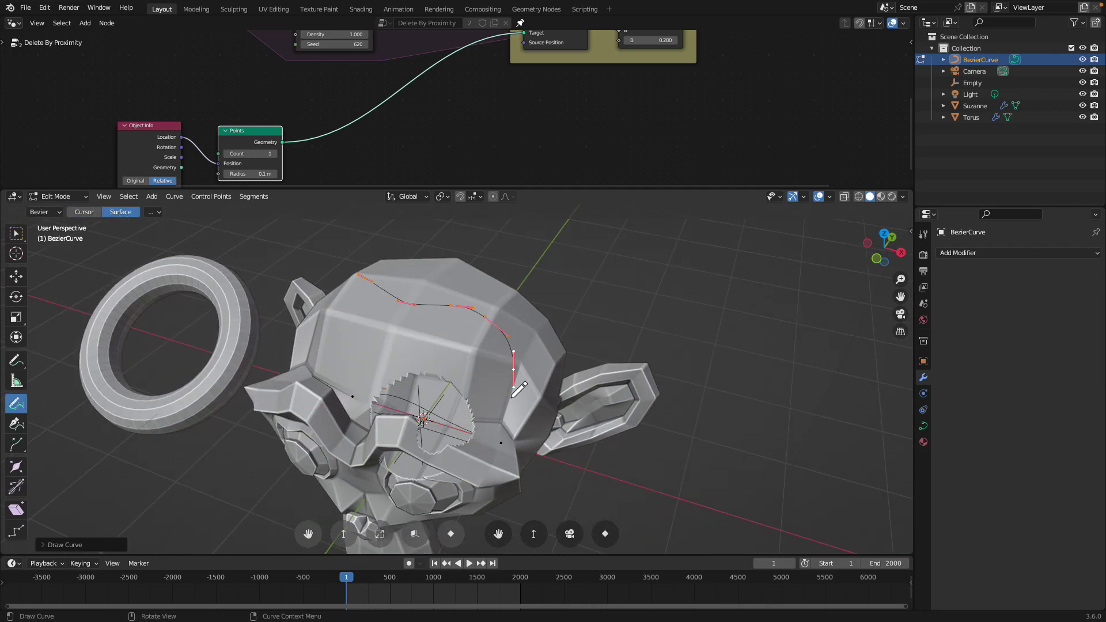
- Draw further Bezier strokes on the side of the monkey's face and its muzzle
mouse_move(521, 343)
middle_mouse_down()
mouse_move(476, 370)
mouse_move(344, 315)
middle_mouse_up()
left_click_drag(406, 443, 410, 446)
middle_click_drag(450, 449, 444, 404, "shift")
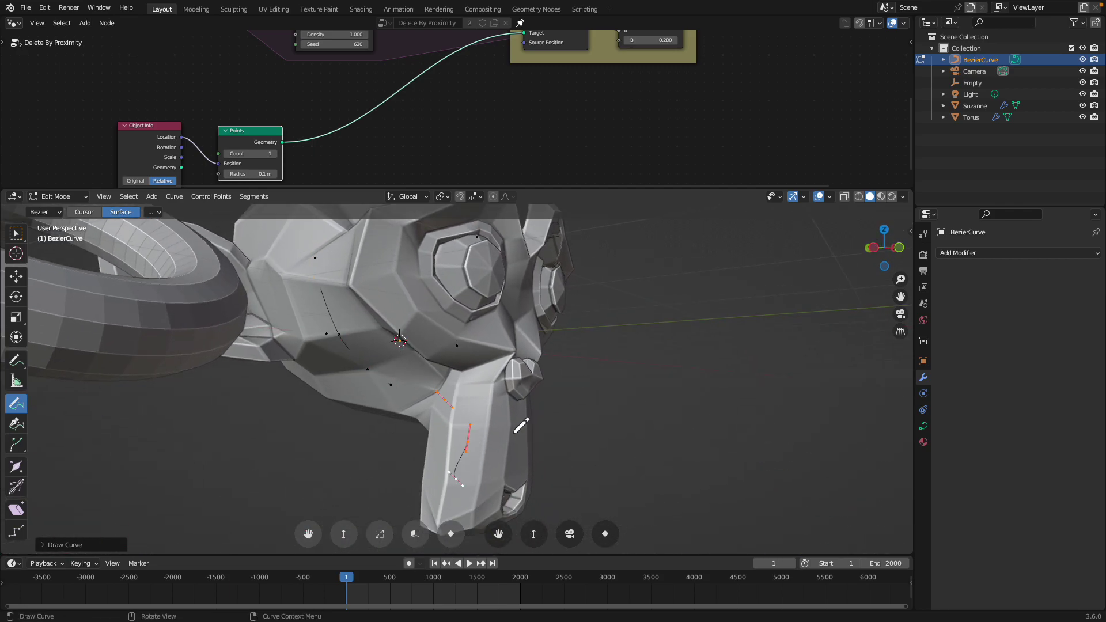
- Return the Bezier curve to Object Mode and save the file
middle_click_drag(514, 432, 593, 432)
scroll(518, 357, "down", 5)
middle_click_drag(500, 330, 493, 372, "shift")
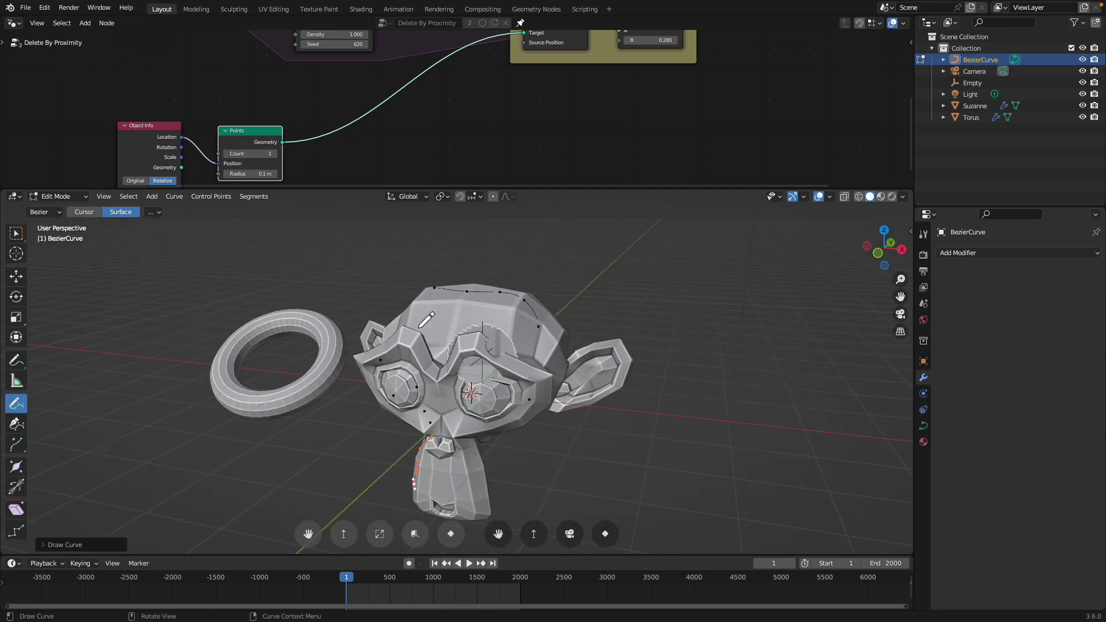
left_click(58, 197)
left_click(55, 209)
key("ctrl+s")
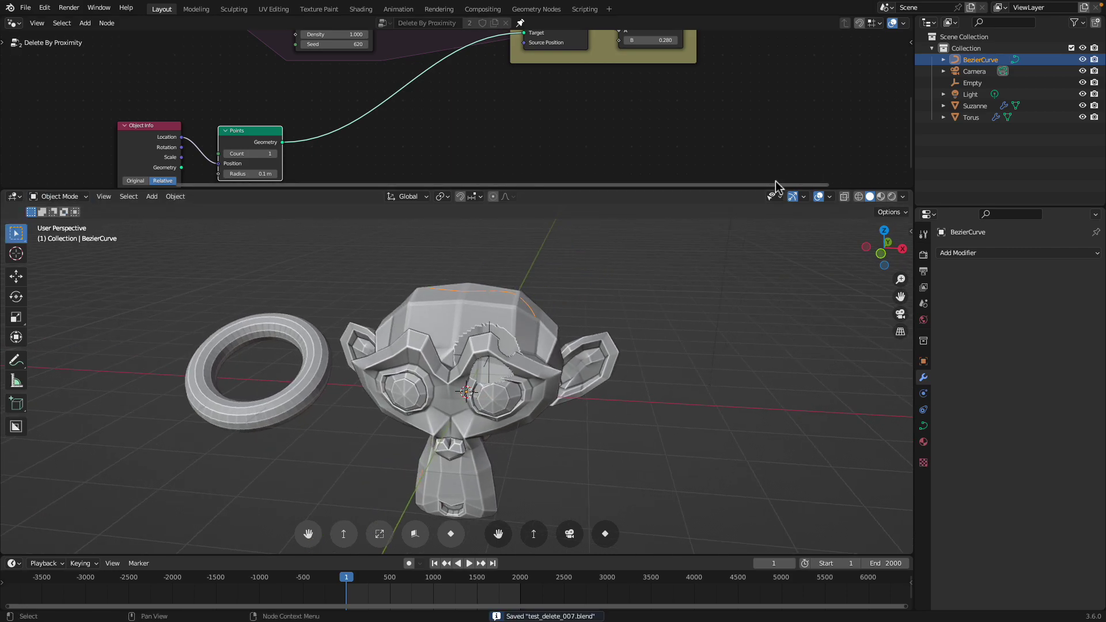
- Bring the Bezier curve into the node tree as an Object Info node and add a Resample Curve node beside it
left_click_drag(775, 186, 775, 281)
left_click_drag(972, 82, 414, 233)
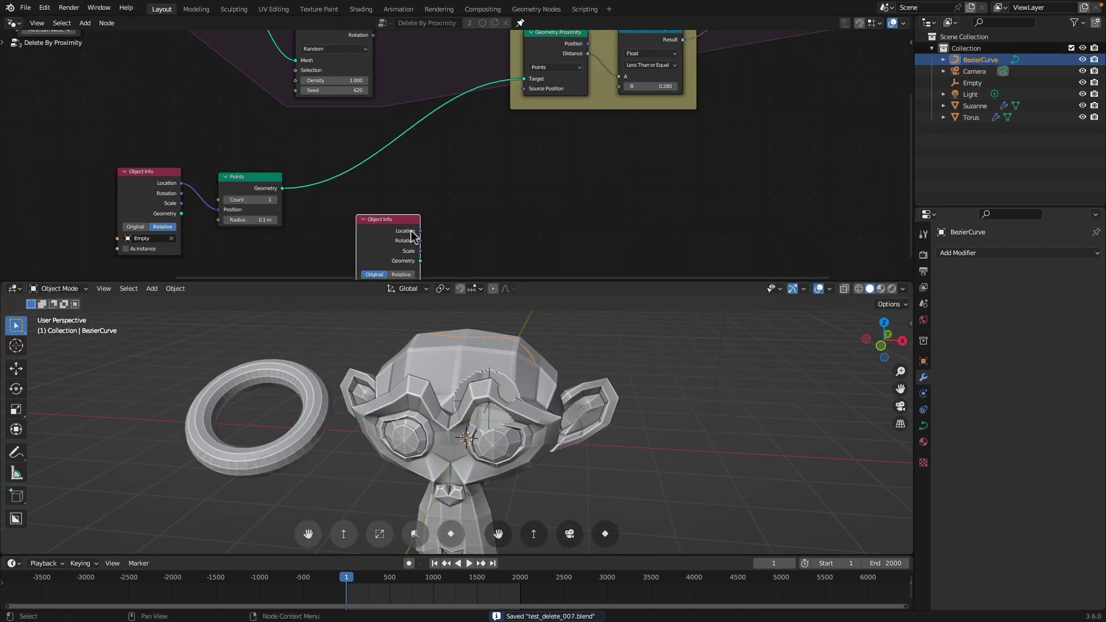
key("shift+a")
left_click(496, 111)
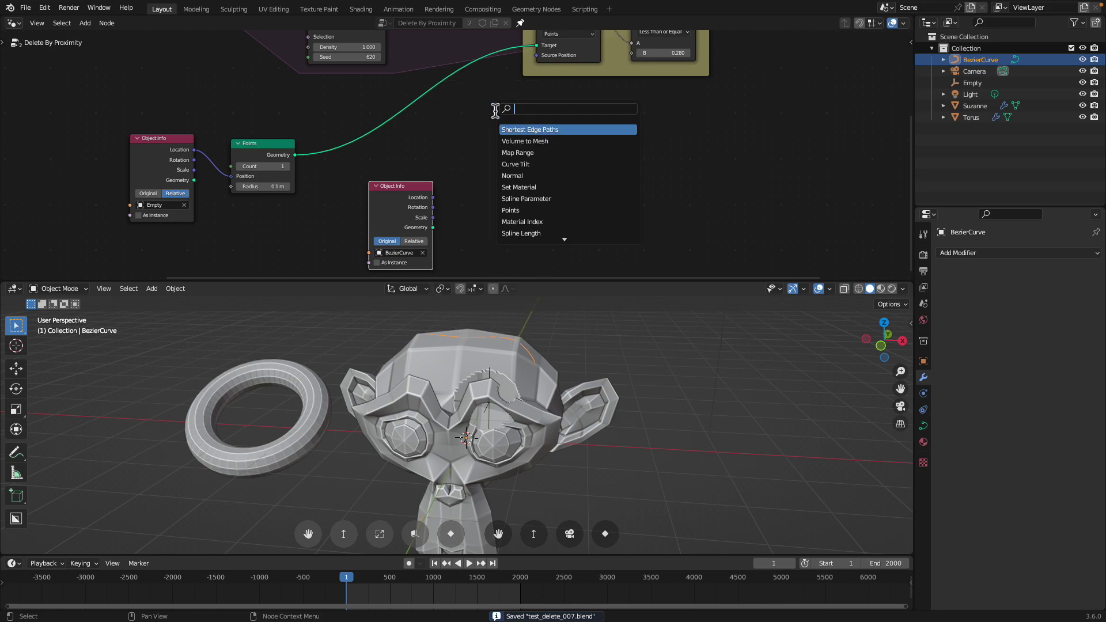
type("resample")
key("Return")
left_click(483, 158)
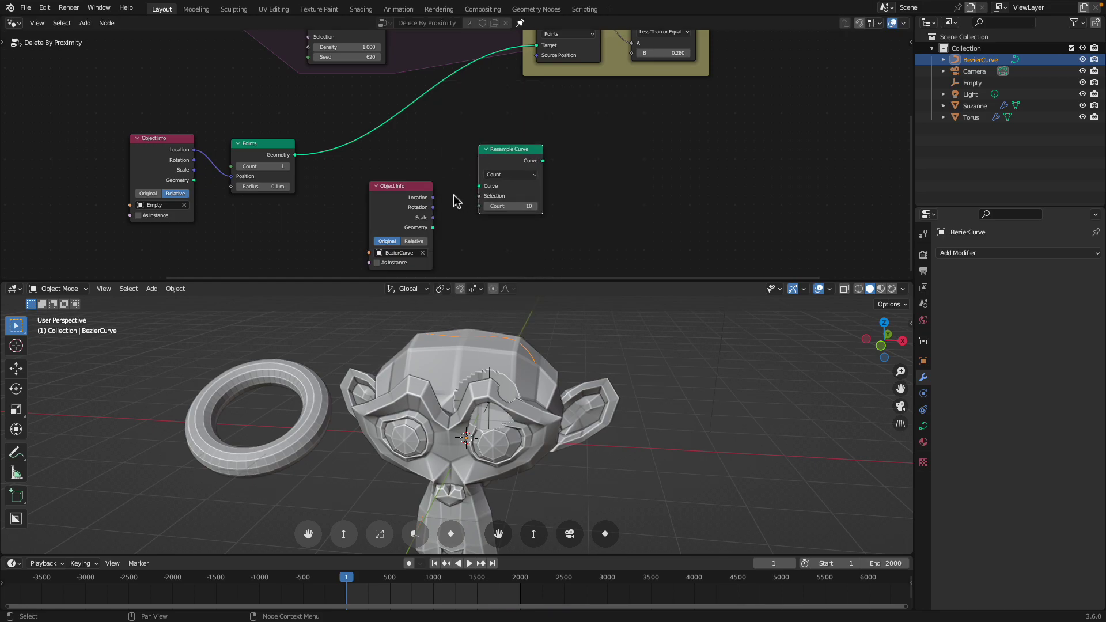
- Feed the curve object's Geometry into Resample Curve and set its mode to Length, saving the file
left_click_drag(433, 228, 479, 186)
scroll(489, 184, "up", 2)
left_click(512, 180)
left_click(507, 218)
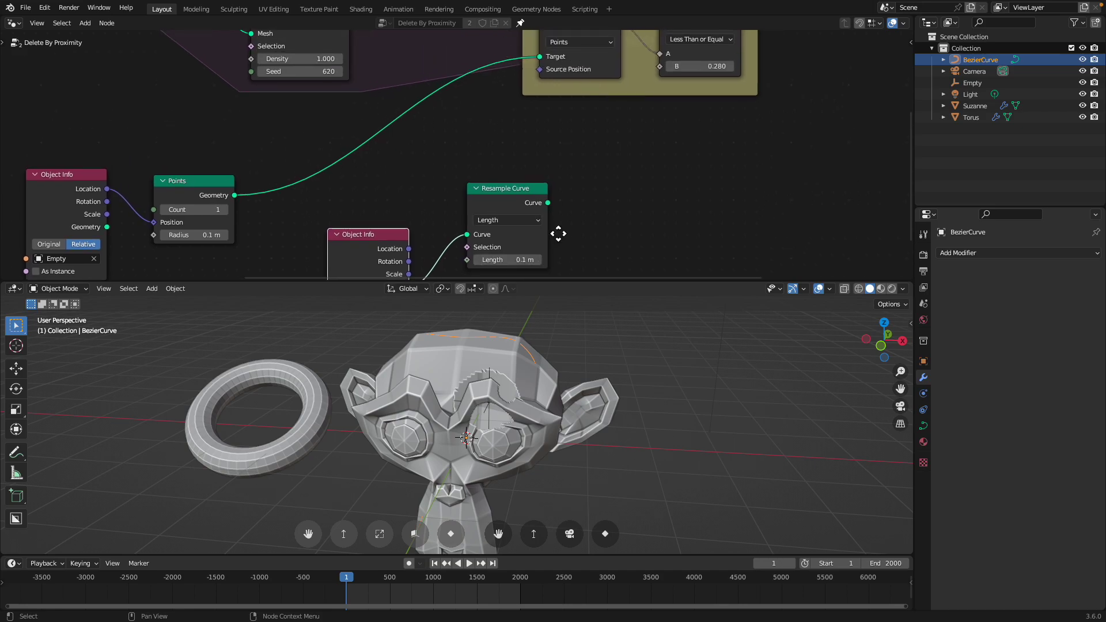
key("ctrl+s")
- Add a Curve to Points node and connect the Resample Curve output to its Curve input
left_click_drag(559, 285, 573, 365)
key("shift+a")
left_click(591, 228)
type("curve to p")
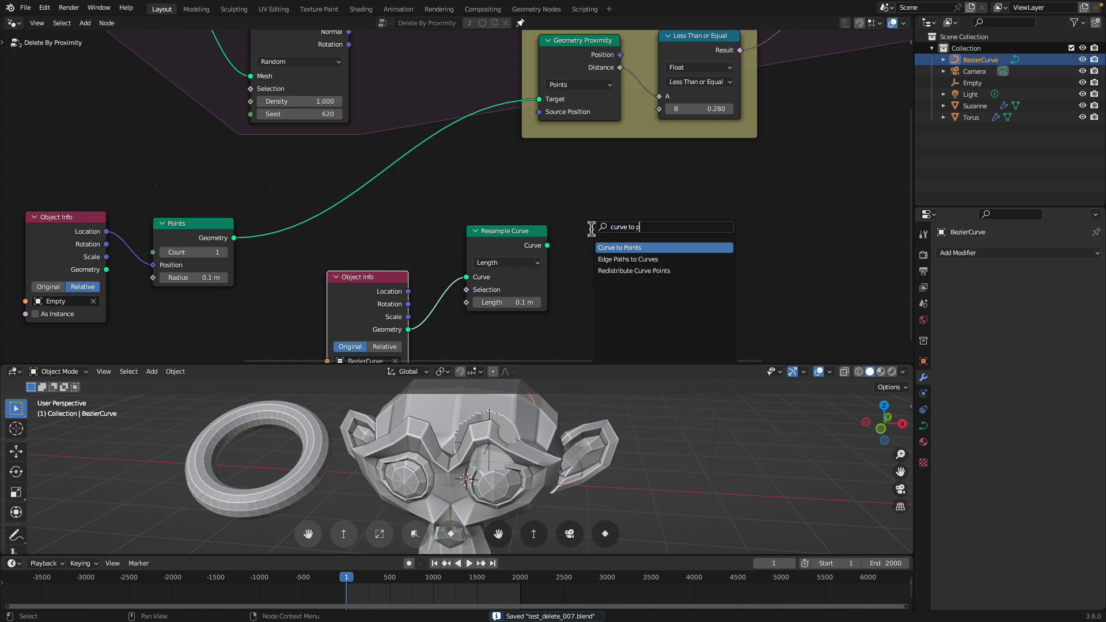
key("Return")
left_click(593, 231)
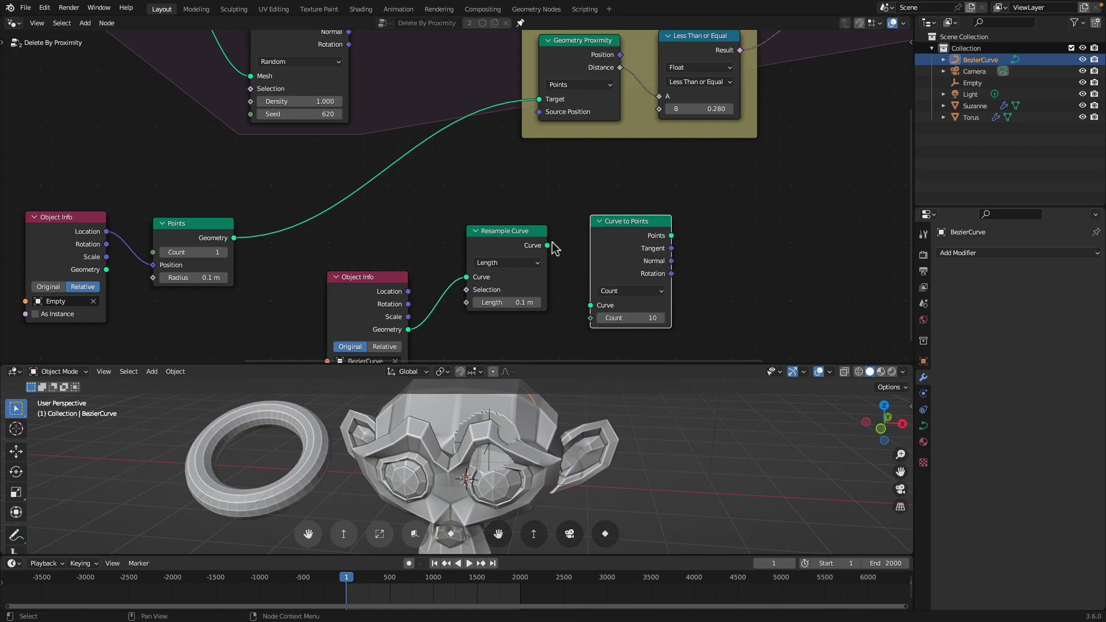
left_click_drag(547, 245, 586, 310)
- Connect the Points output of Curve to Points to the Geometry Proximity Target, replacing the empty's point link, and save
left_click_drag(671, 236, 729, 182)
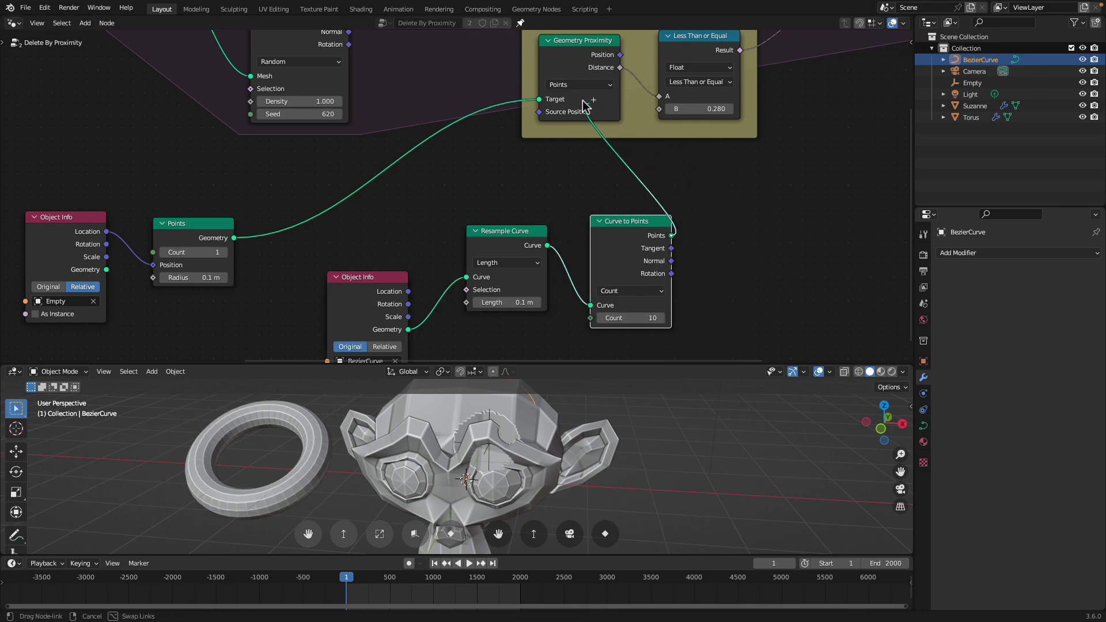
left_click_drag(581, 100, 576, 72)
key("ctrl+s")
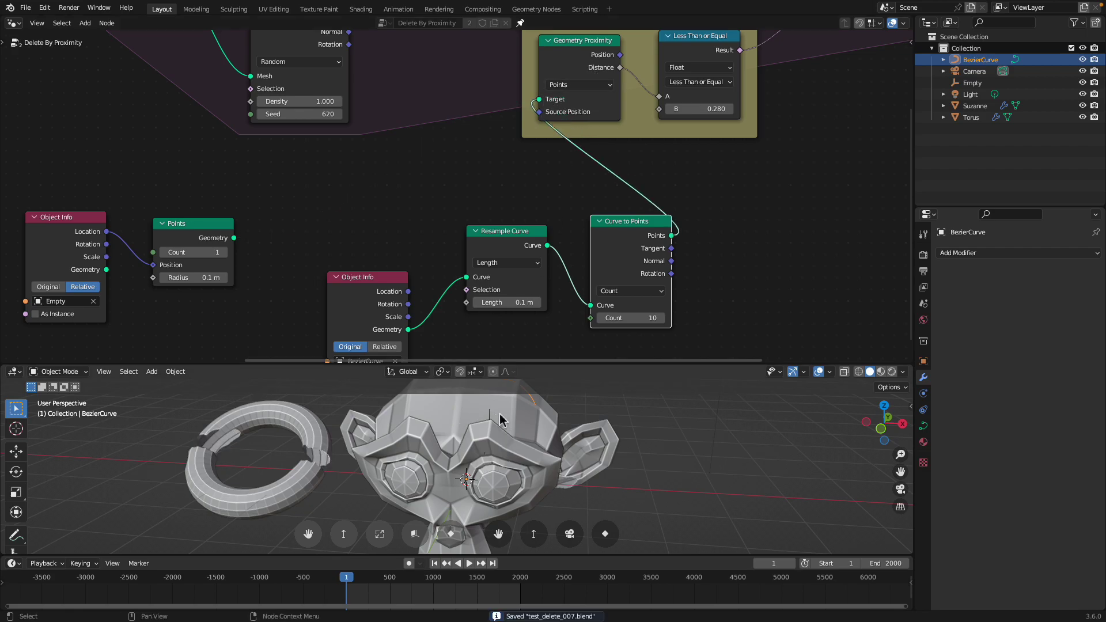
- Enlarge the 3D viewport and delete the torus from the scene
left_click_drag(539, 367, 539, 300)
middle_click_drag(538, 341, 529, 396)
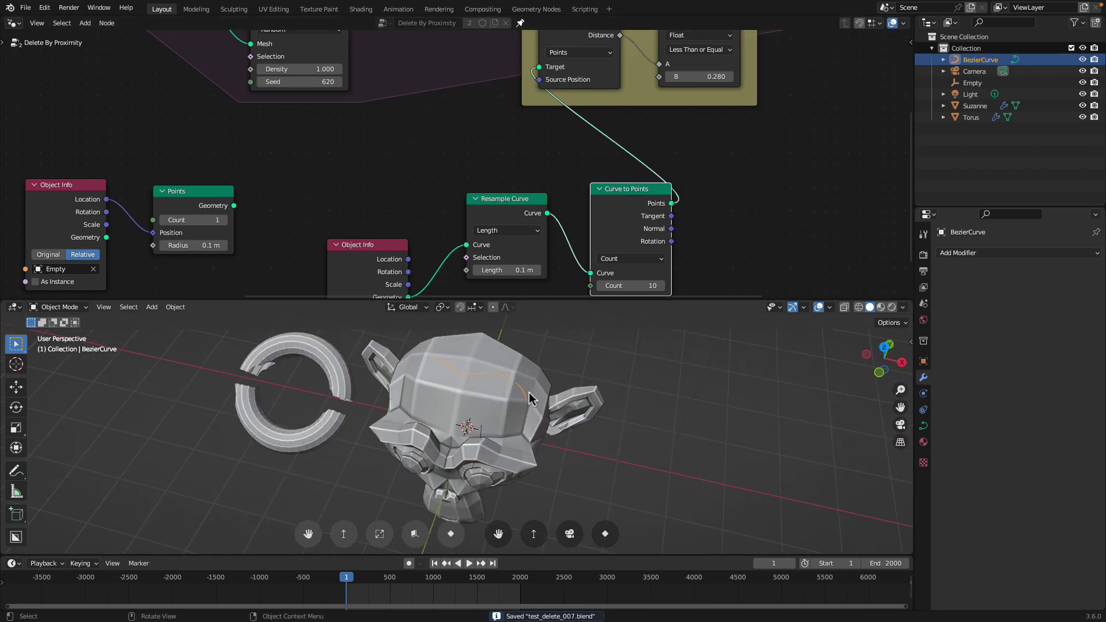
left_click(351, 375)
key("x")
left_click(346, 372)
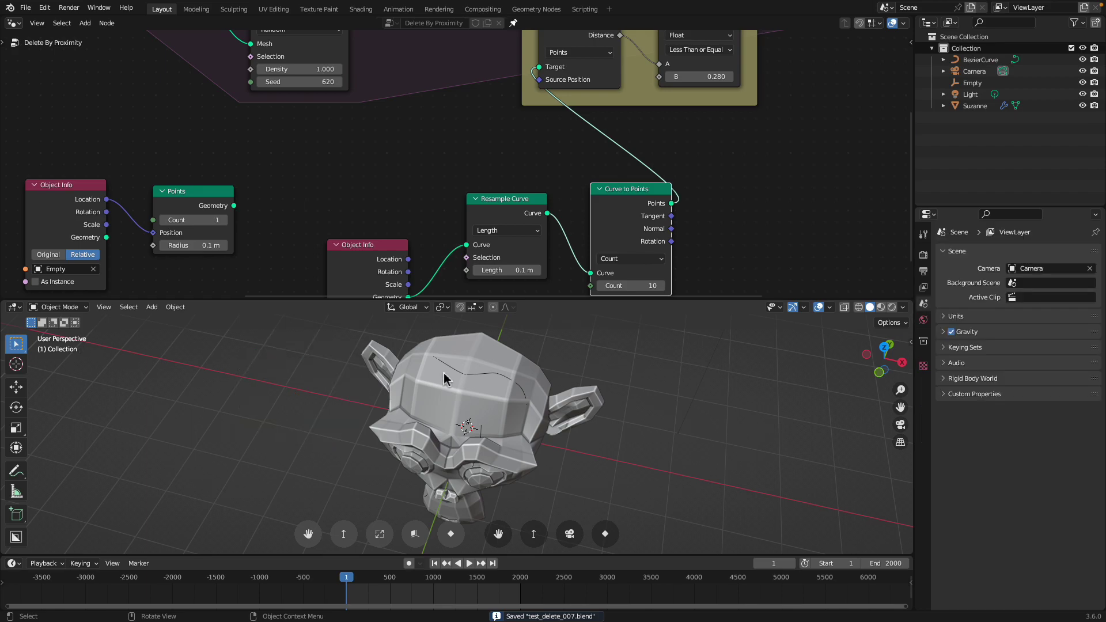
- Select the monkey and move the curve's Object Info, Resample Curve and Curve to Points nodes closer to the proximity frame
left_click(460, 378)
middle_click_drag(479, 382, 475, 368)
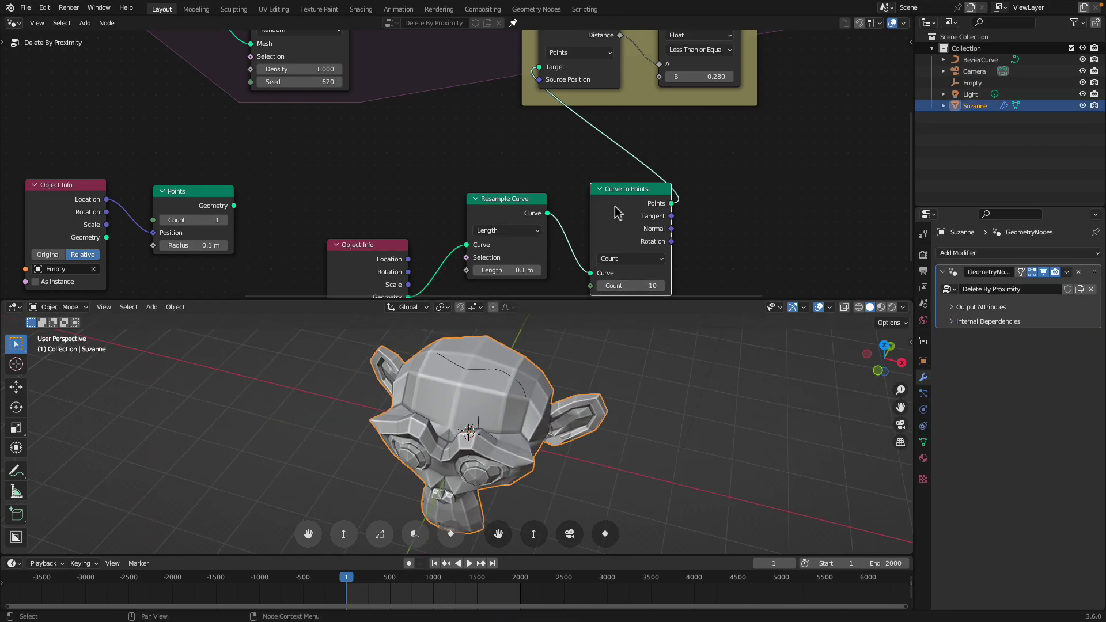
left_click_drag(535, 202, 506, 184)
left_click_drag(632, 194, 594, 175)
left_click_drag(385, 254, 363, 215)
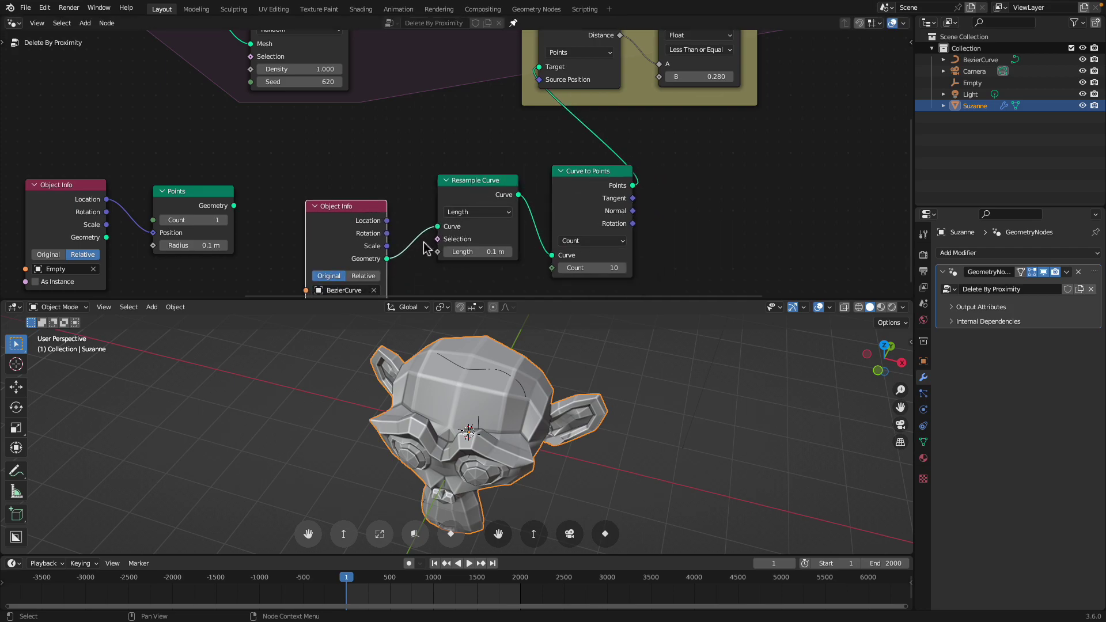
- Set Resample Curve to Count mode and Curve to Points to Length mode with a 0.2 m length, saving the file
left_click(475, 212)
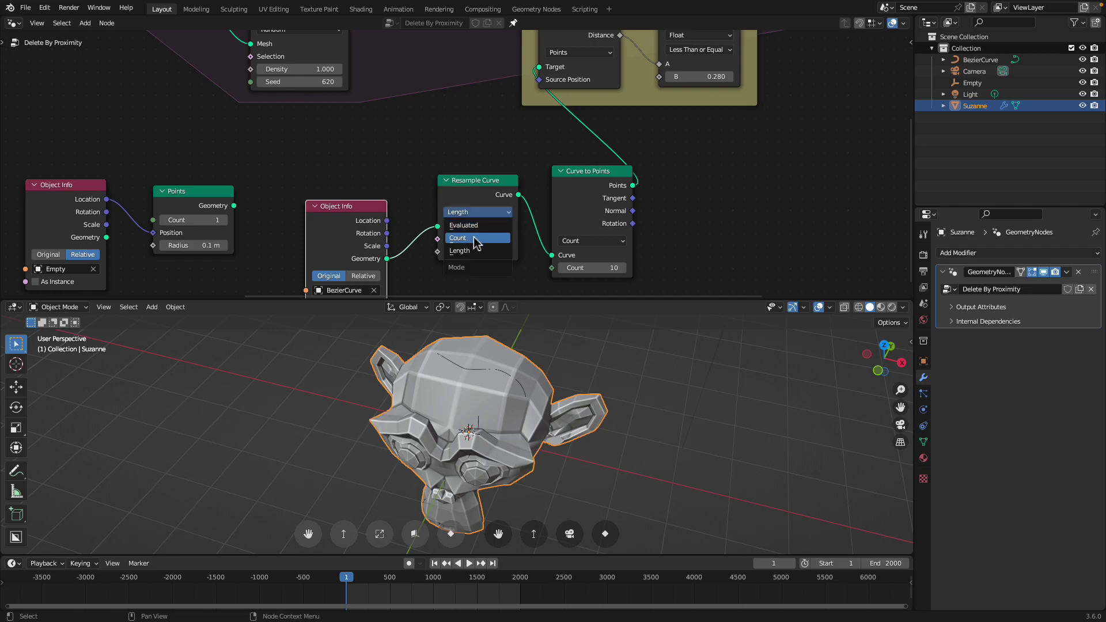
left_click(475, 238)
left_click(592, 240)
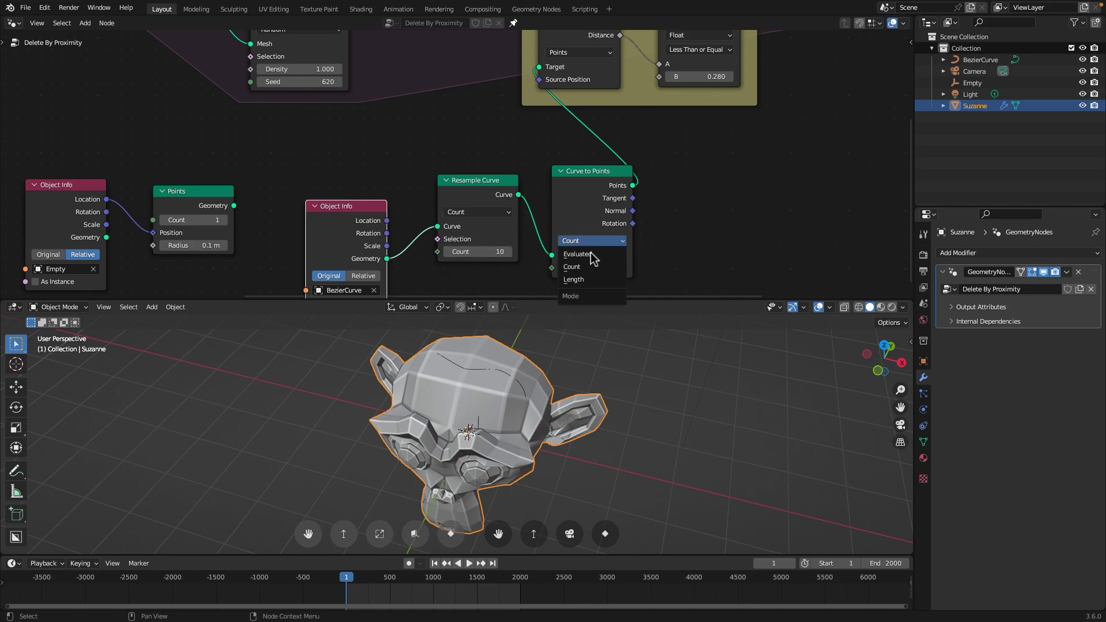
left_click(596, 280)
left_click_drag(599, 271, 612, 271, "shift")
middle_click_drag(565, 461, 527, 411)
key("ctrl+s")
- Play the simulation, stop it, and examine the Bezier curve on the monkey's head
middle_click_drag(537, 142, 485, 230)
key("space")
key("space")
left_click(471, 563)
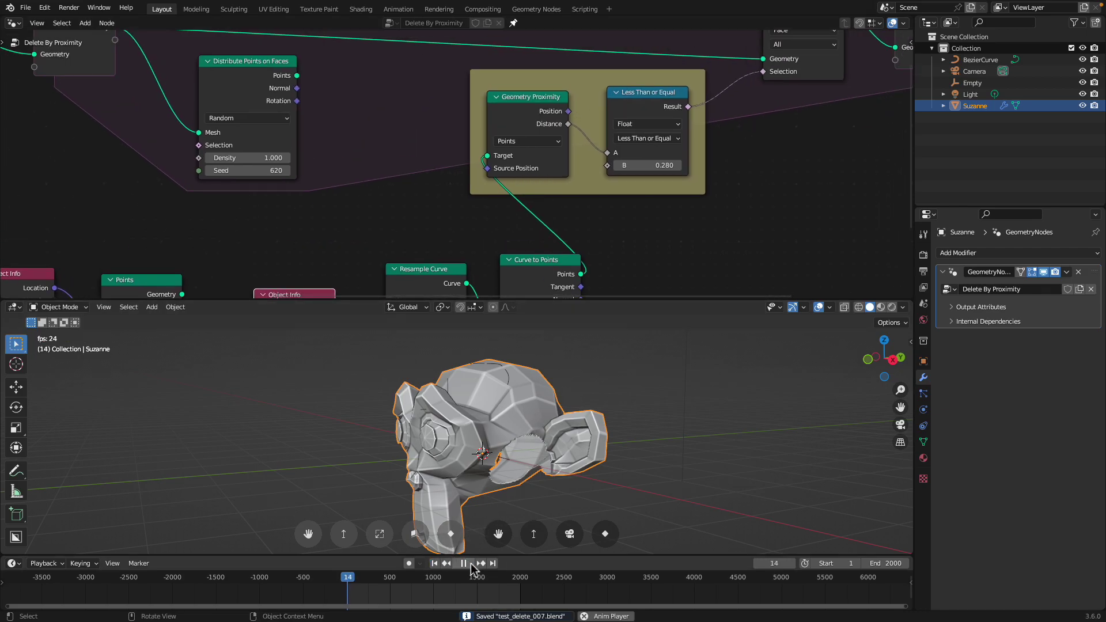
left_click(471, 563)
middle_click_drag(498, 403, 499, 489)
left_click(497, 411)
middle_click_drag(498, 411, 552, 278)
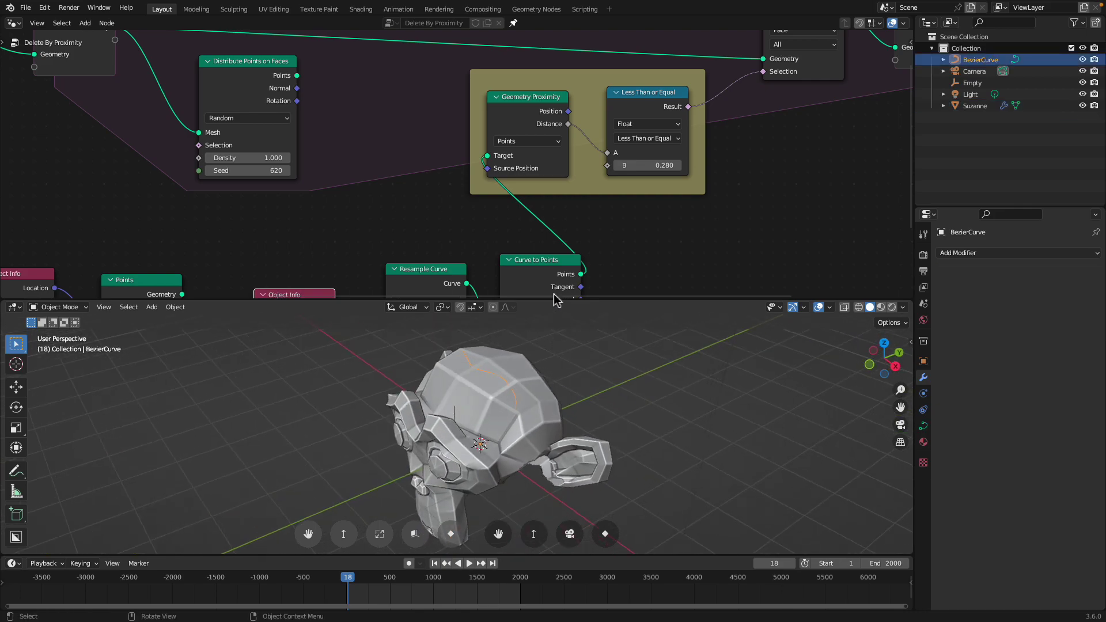
- Switch Curve to Points to Count mode with a count of 5 and play the simulation
scroll(552, 270, "down", 1)
middle_click_drag(558, 233, 552, 162)
left_click(530, 235)
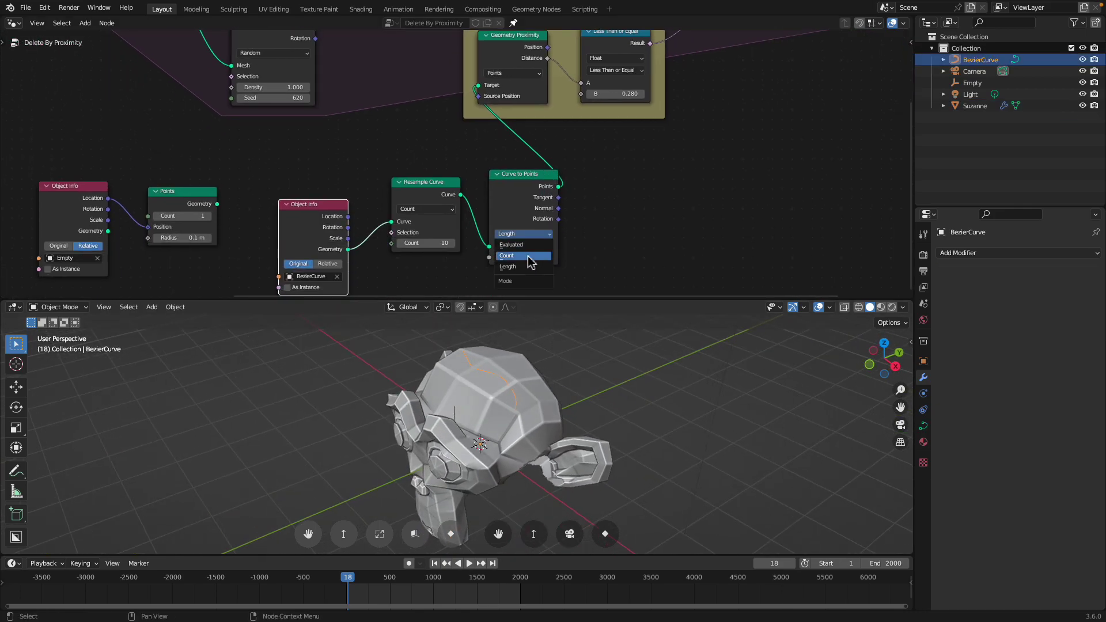
left_click(529, 256)
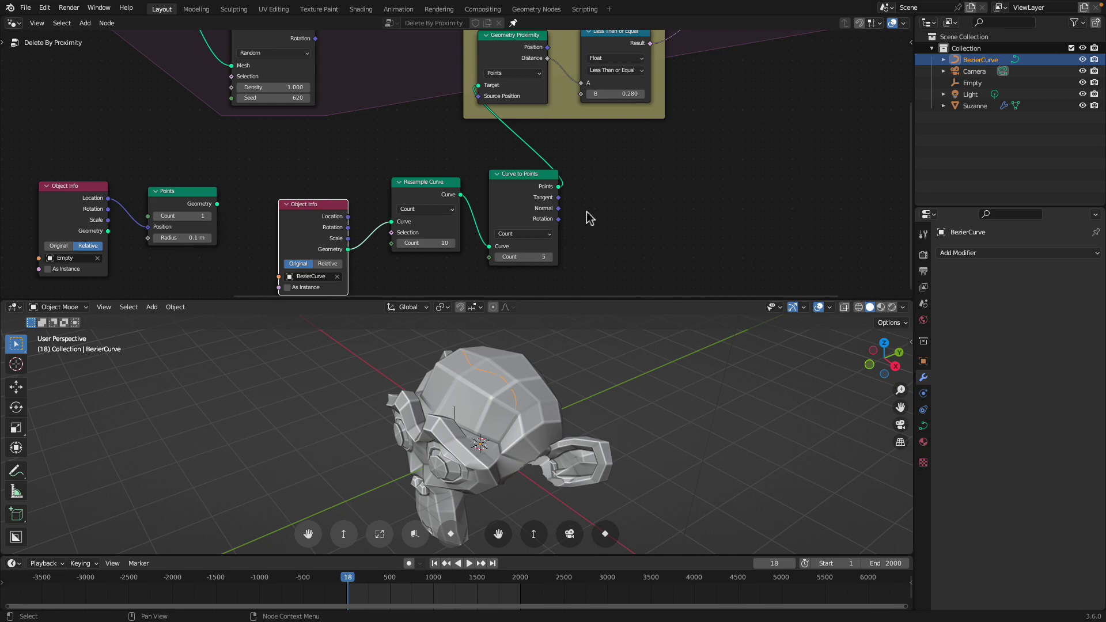
key("space")
key("space")
- Set the Bezier curve's Object Info node to Relative and save the file
mouse_move(518, 373)
middle_mouse_down()
mouse_move(536, 377)
mouse_move(524, 380)
middle_mouse_up()
left_click(521, 378)
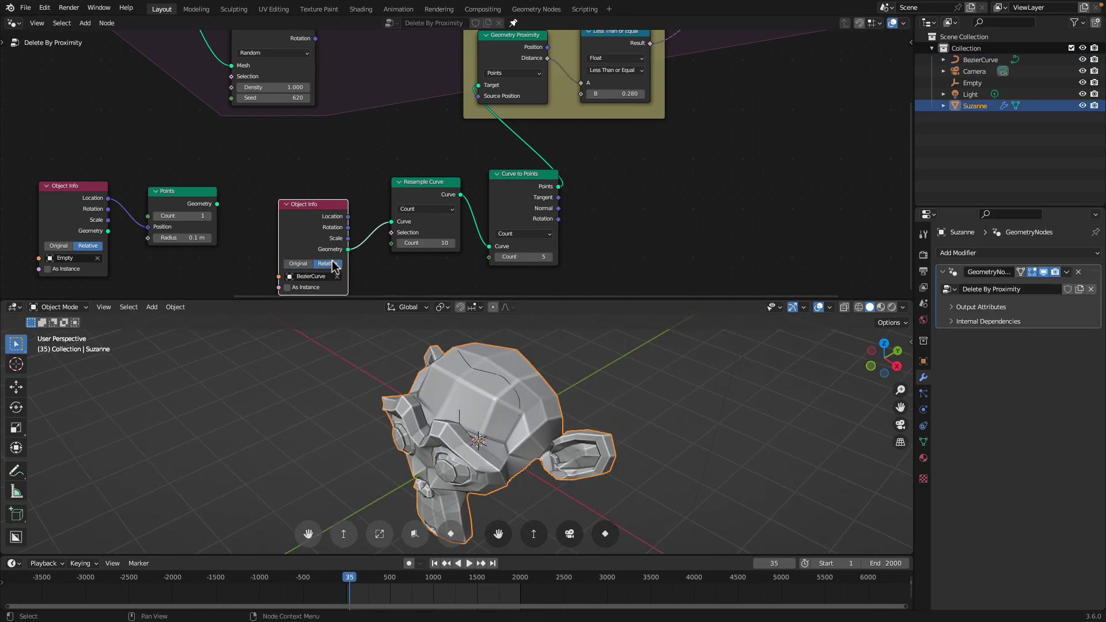
middle_click_drag(372, 256, 371, 227)
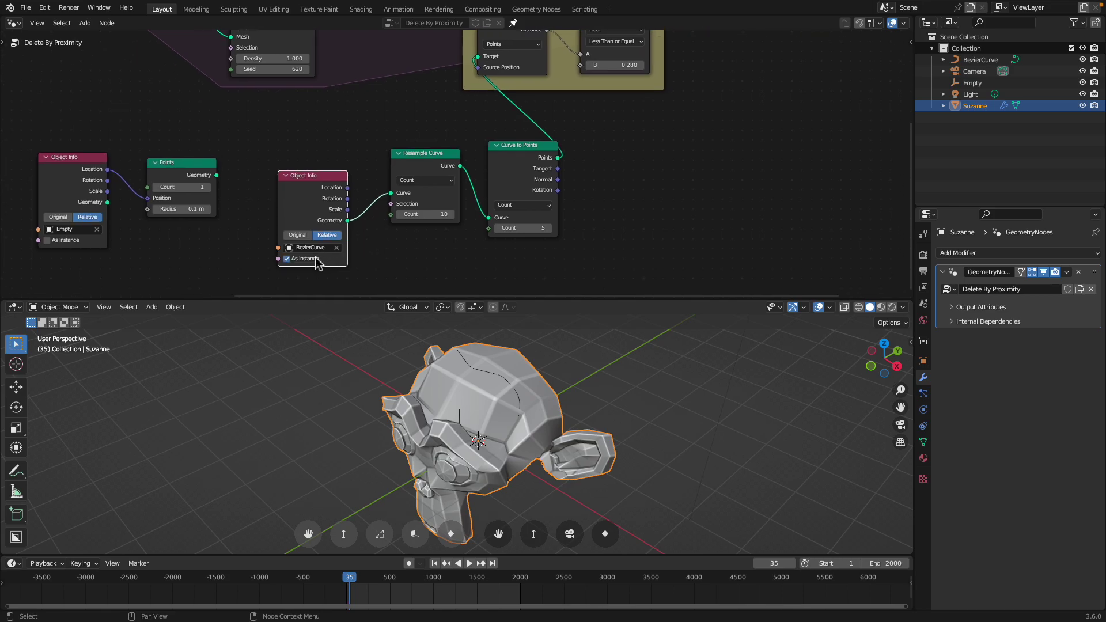
key("ctrl+s")
- Enlarge the 3D viewport and put the Bezier curve into Edit Mode
middle_click_drag(556, 393, 611, 363)
left_click(980, 60)
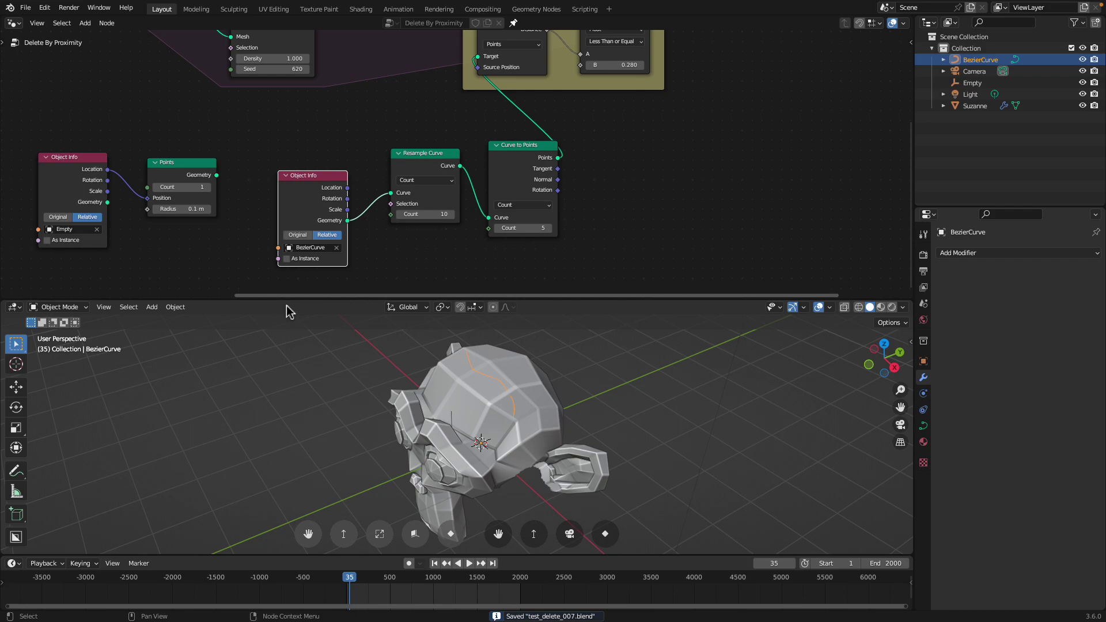
left_click_drag(290, 304, 305, 237)
left_click(57, 245)
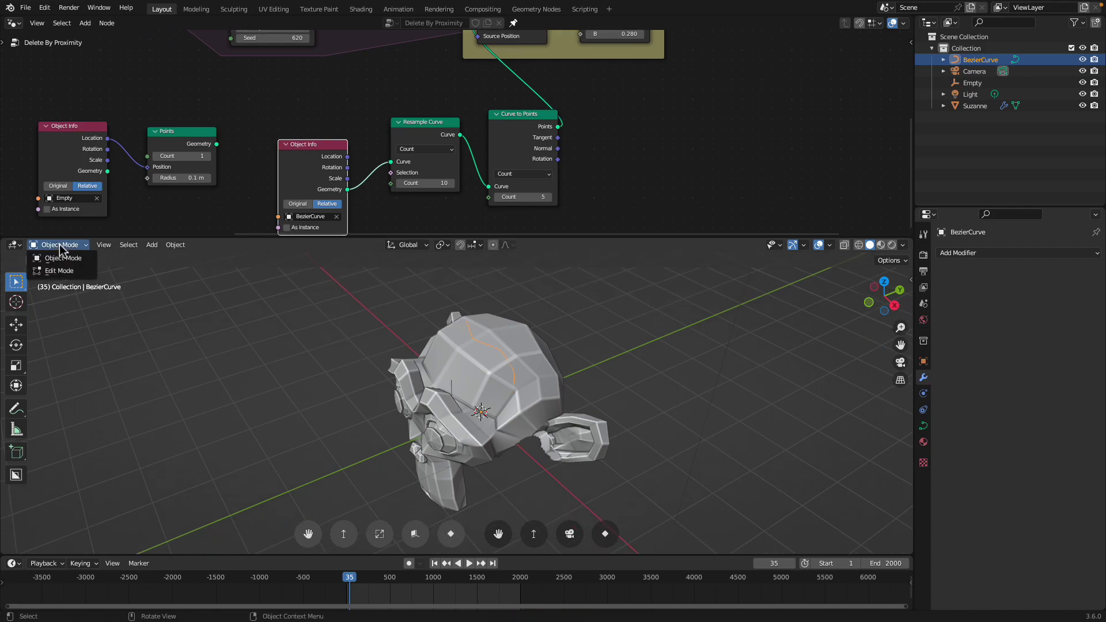
left_click(66, 270)
- Draw more Bezier strokes over the back and side of the monkey's head, return to Object Mode and save
middle_click_drag(510, 442, 460, 425)
left_click_drag(489, 407, 532, 391)
middle_click_drag(532, 391, 487, 374)
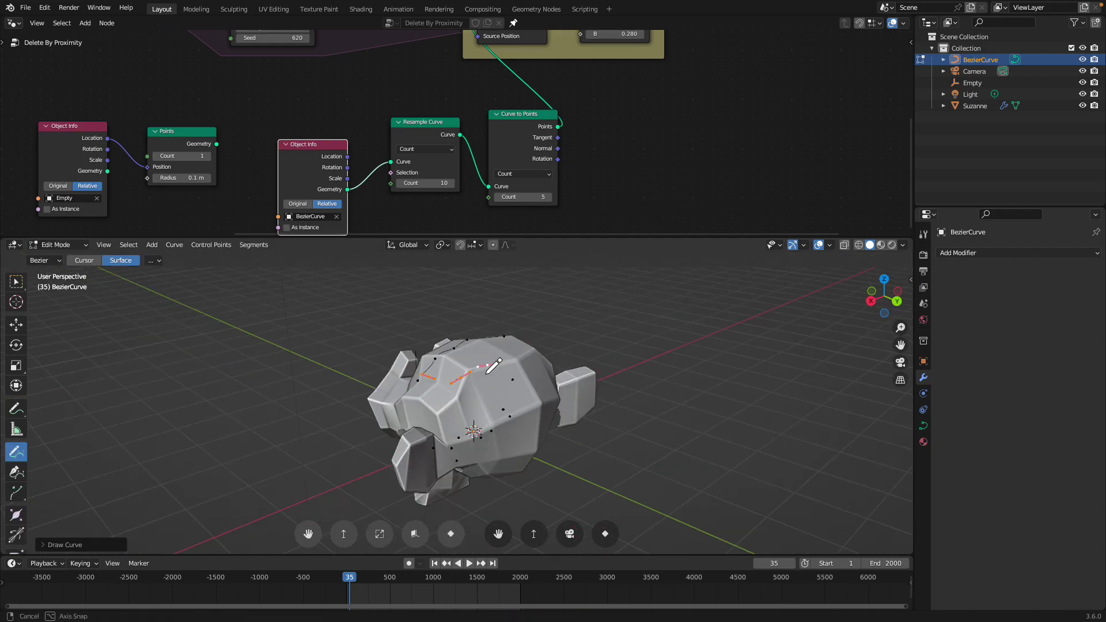
middle_click_drag(504, 430, 461, 423)
left_click_drag(494, 372, 468, 446)
middle_click_drag(468, 447, 524, 440)
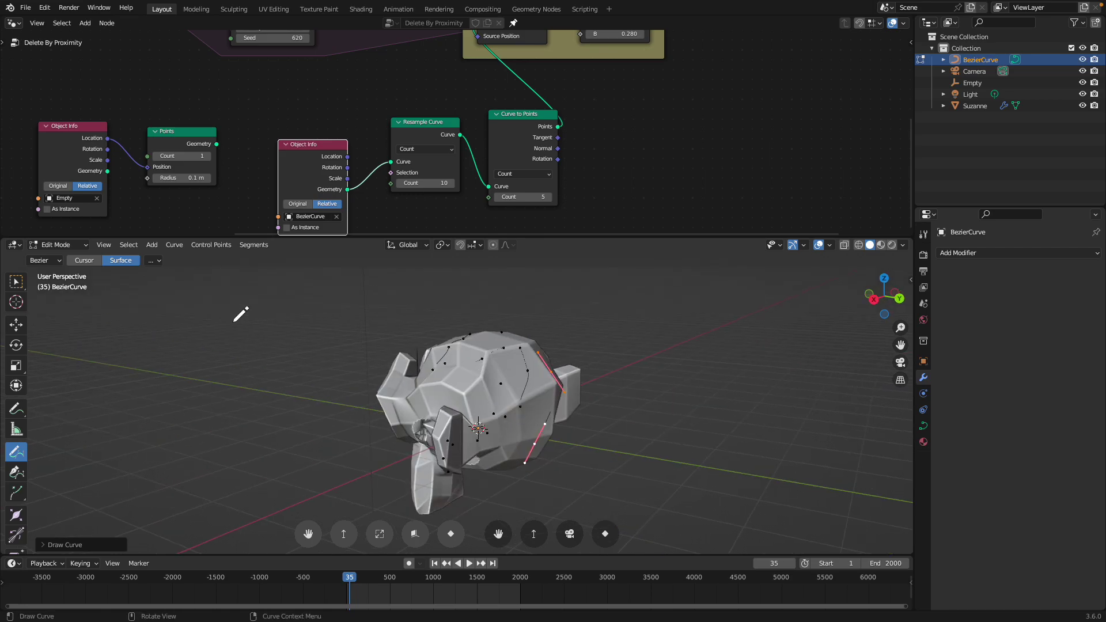
left_click(63, 258)
middle_click_drag(460, 403, 499, 402)
key("super+s")
- Set the Less Than or Equal node's B threshold to 0.080 and restart the simulation from the beginning
middle_click_drag(600, 133, 548, 192)
left_click_drag(573, 93, 562, 93)
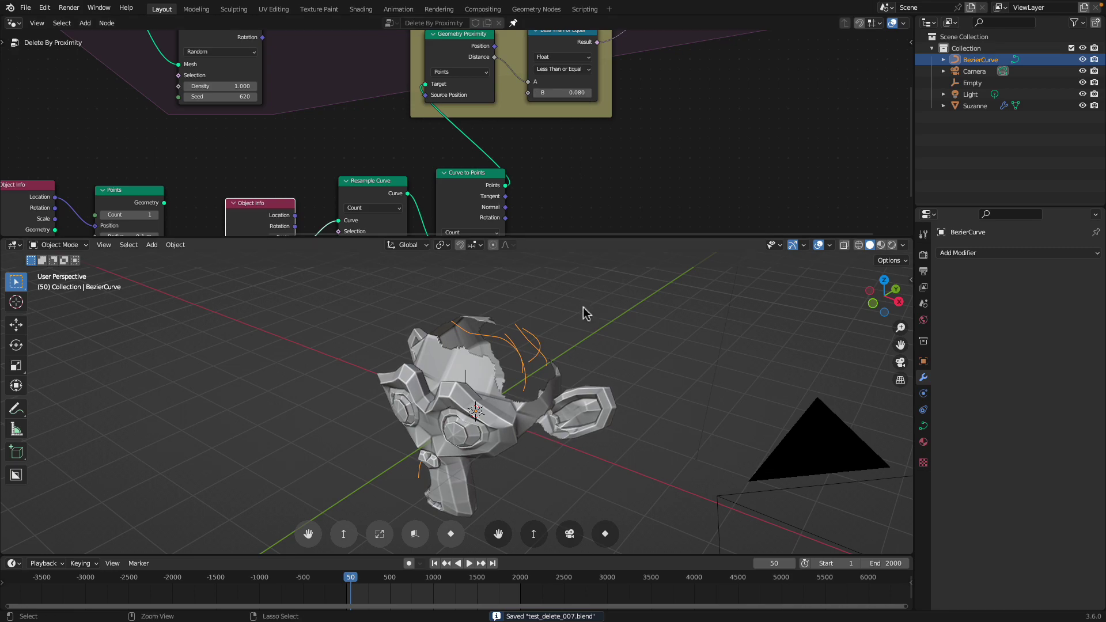
middle_click_drag(582, 313, 558, 338)
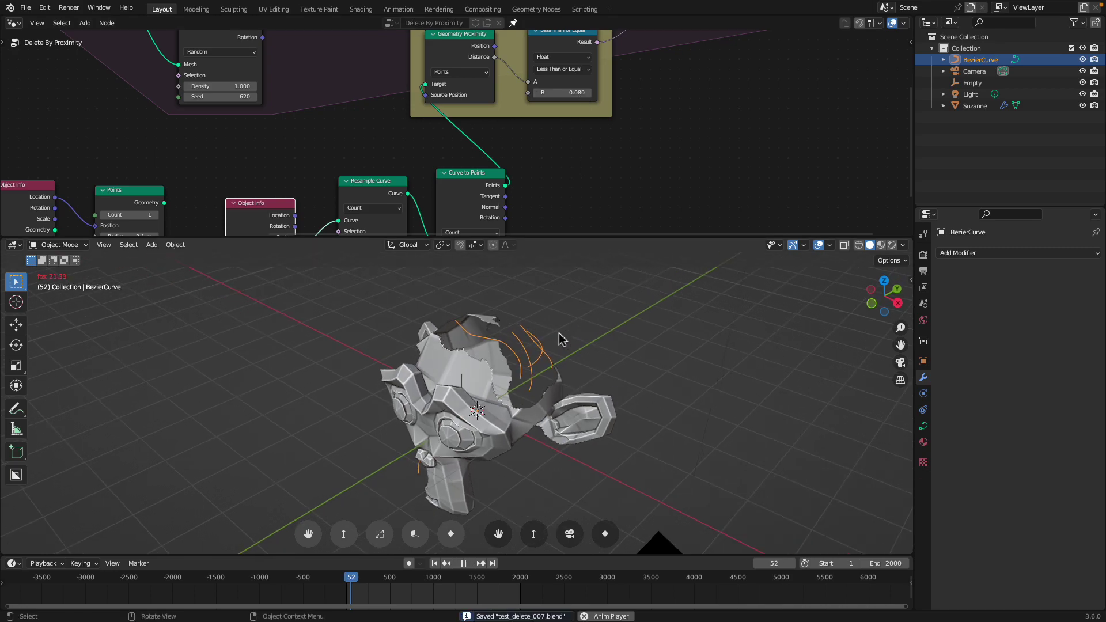
left_click(434, 563)
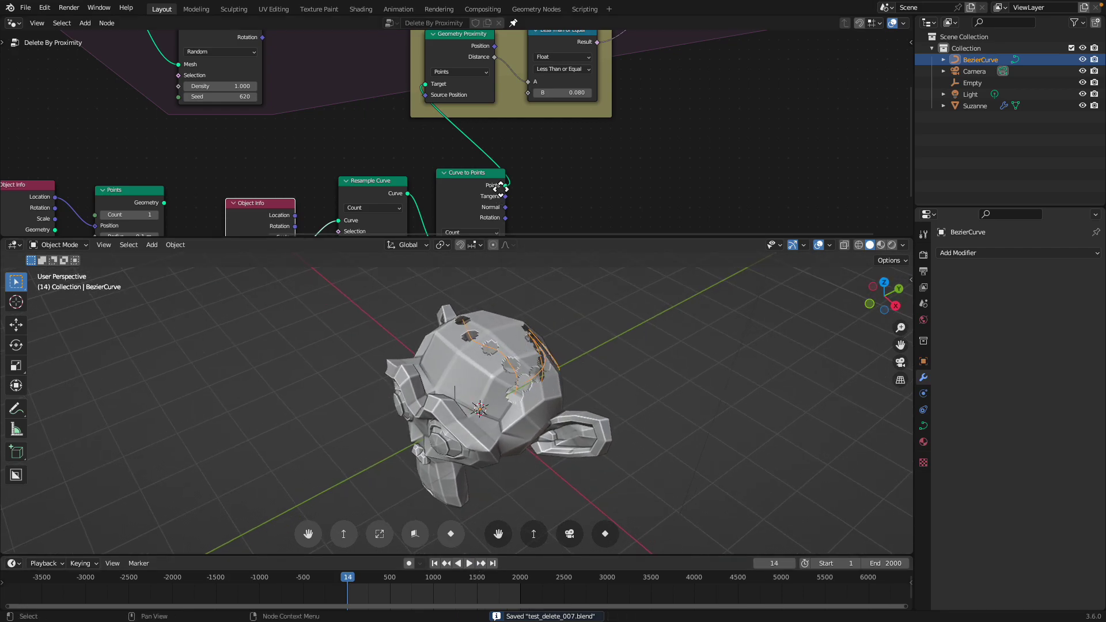
- Set Curve to Points to Length mode with a 0.16 m length, playing the simulation to check the cuts
middle_click_drag(501, 185, 487, 108)
scroll(488, 107, "up", 2)
left_click(468, 163)
left_click(452, 201)
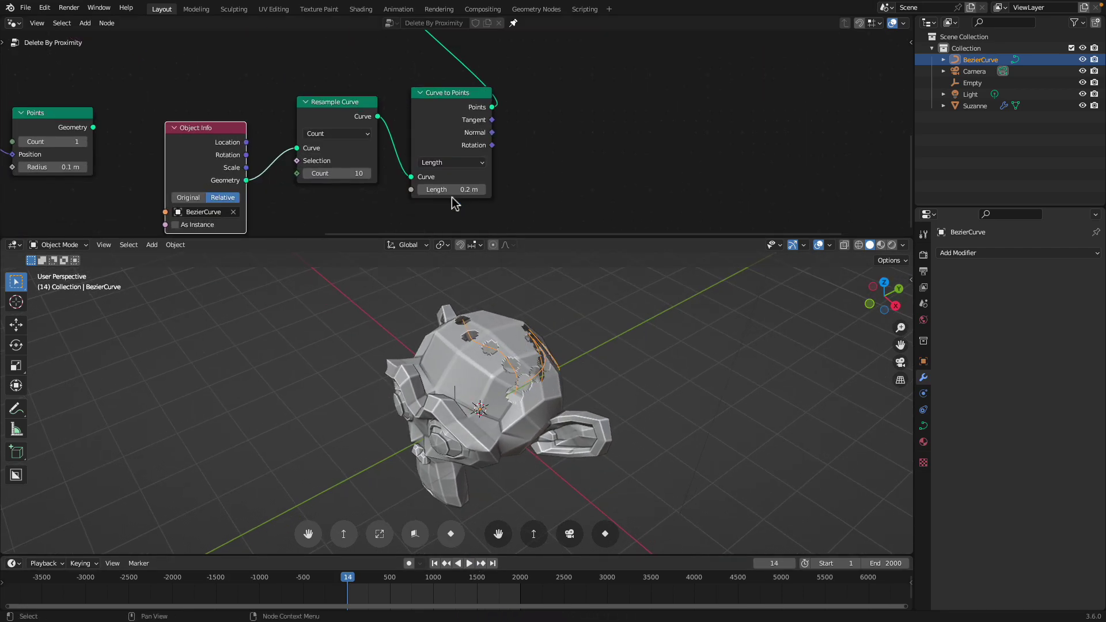
key("space")
mouse_move(455, 192)
left_mouse_down("shift")
mouse_move(442, 193)
mouse_move(455, 192)
left_mouse_up("shift")
key("space")
key("space")
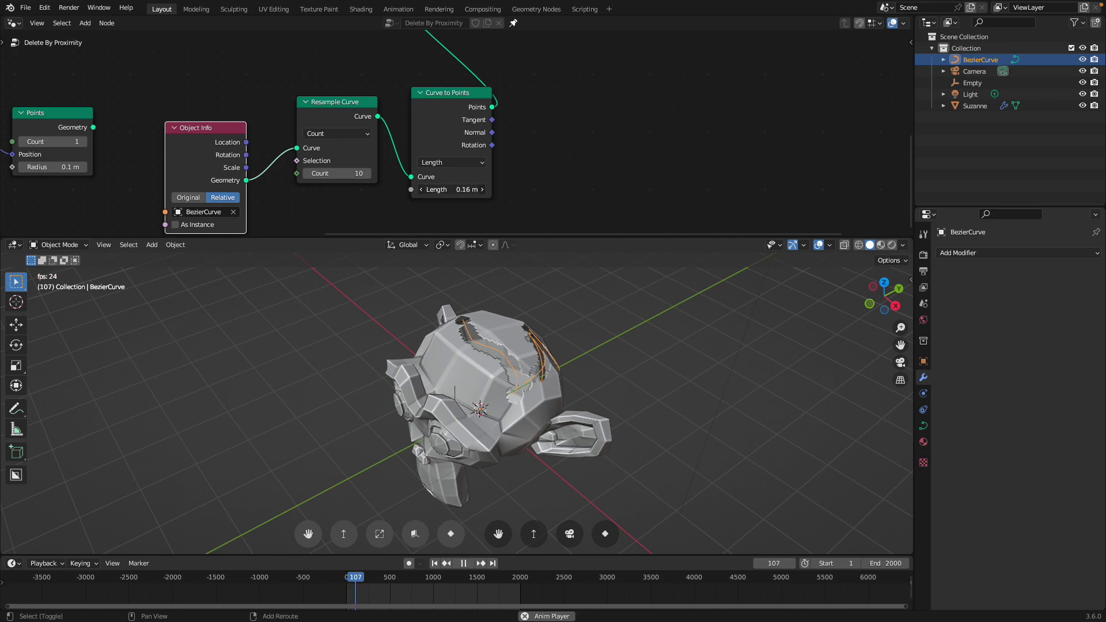
key("Escape")
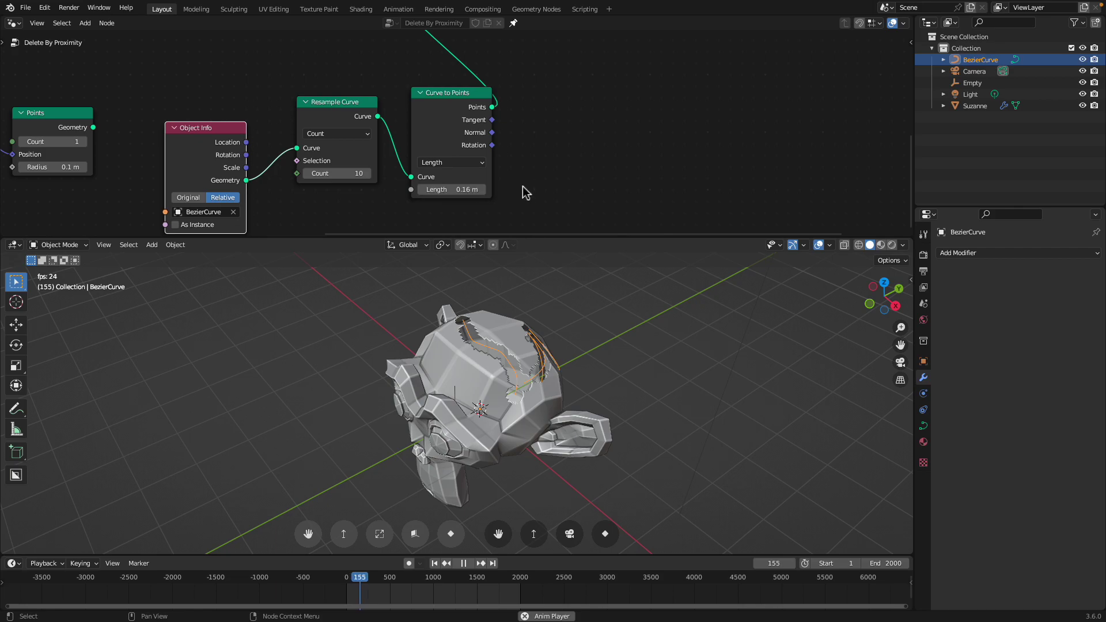
key("space")
- Rewind the timeline to frame 1 and save the file
left_click(434, 564)
middle_click_drag(451, 483, 494, 416)
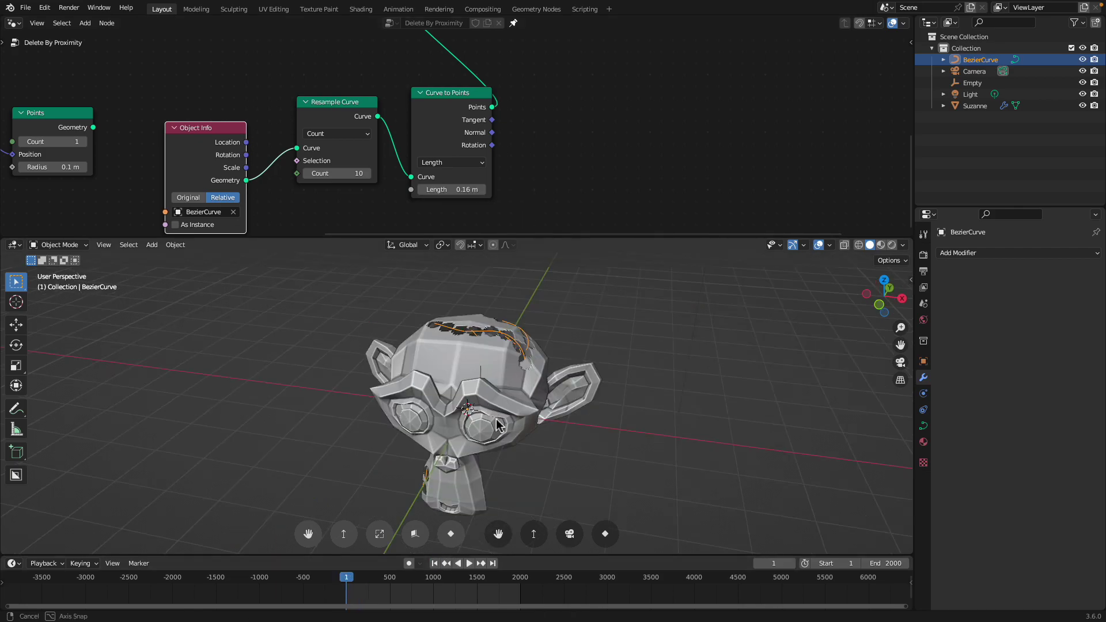
key("ctrl+s")
- View the monkey from the front with nothing selected and play the simulation
left_click(489, 361)
middle_click_drag(489, 361, 347, 326)
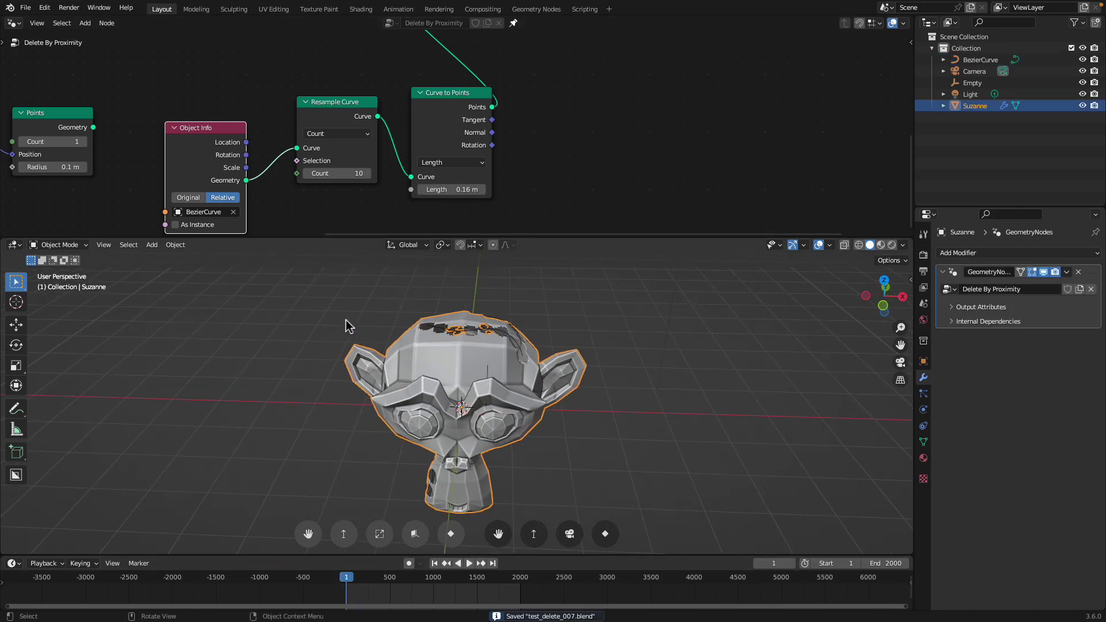
left_click(72, 249)
left_click(311, 431)
key("space")
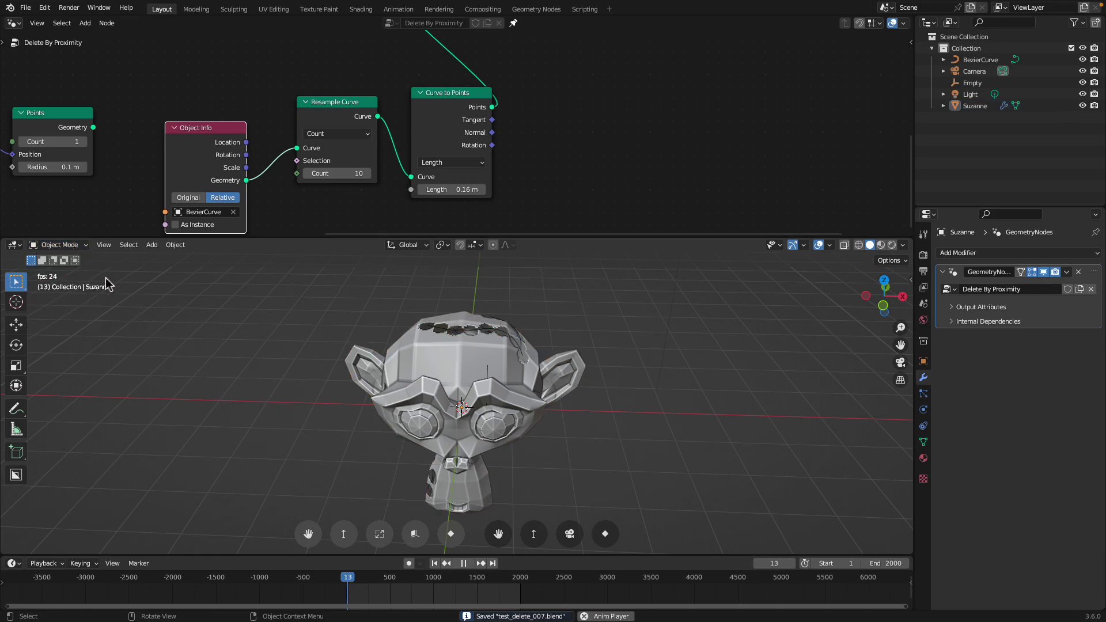
- Draw freehand strokes on the BezierCurve across the monkey's head and face in Edit Mode while the simulation plays, and return to Object Mode
left_click(59, 244)
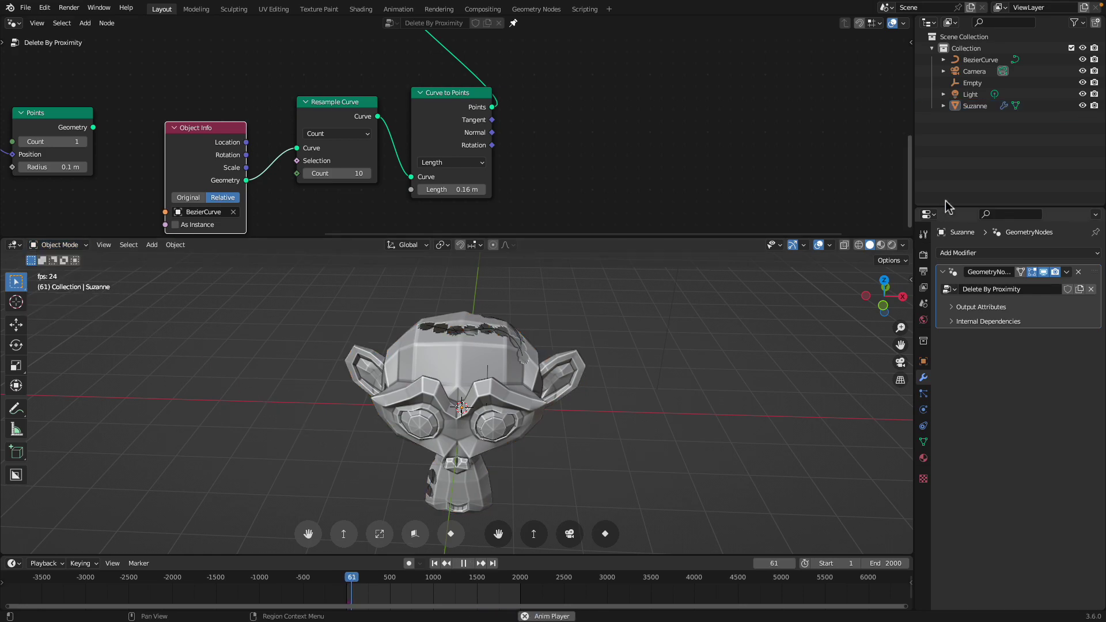
left_click(978, 59)
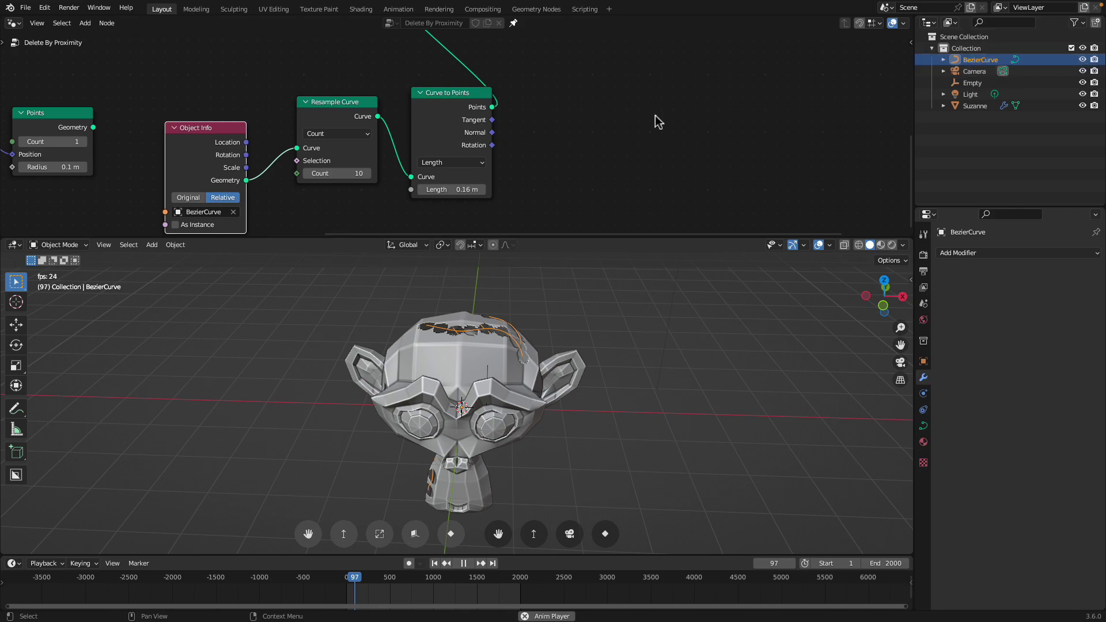
left_click(72, 249)
left_click(74, 272)
left_click_drag(450, 365, 462, 383)
middle_click_drag(397, 365, 426, 365)
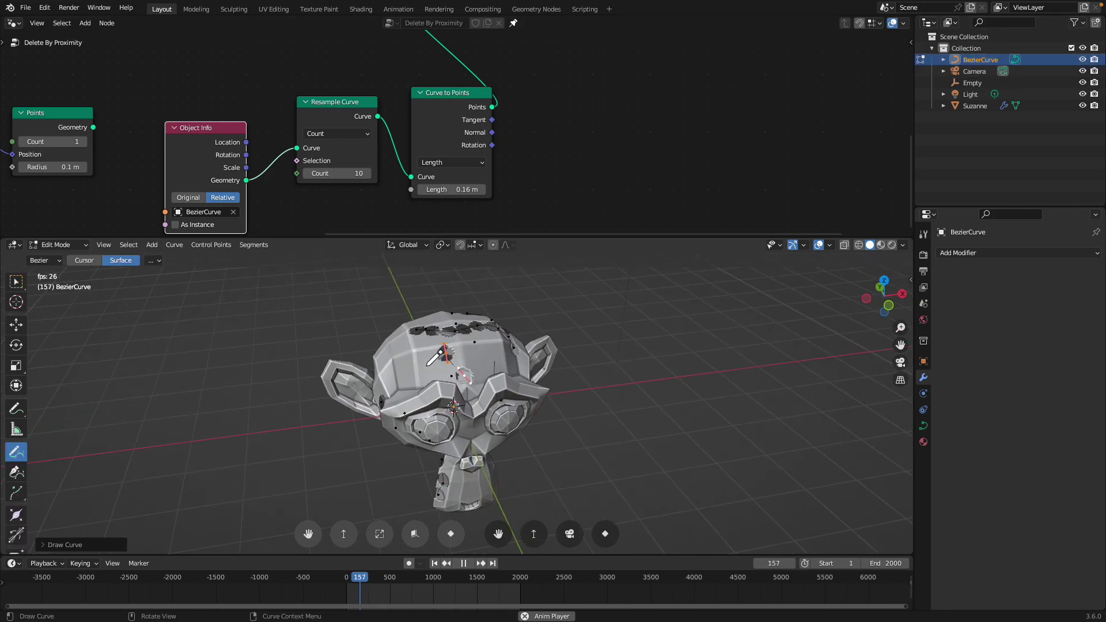
left_click_drag(426, 366, 425, 403)
left_click_drag(387, 365, 401, 410)
middle_click_drag(402, 410, 392, 388)
mouse_move(430, 394)
left_mouse_down()
mouse_move(448, 449)
mouse_move(459, 430)
left_mouse_up()
left_click_drag(468, 429, 509, 369)
middle_click_drag(535, 370, 491, 366)
mouse_move(482, 360)
left_mouse_down()
mouse_move(526, 389)
mouse_move(505, 423)
mouse_move(575, 398)
left_mouse_up()
mouse_move(548, 382)
left_mouse_down()
mouse_move(494, 369)
mouse_move(461, 385)
left_mouse_up()
middle_click_drag(461, 384, 496, 382)
mouse_move(482, 368)
left_mouse_down()
mouse_move(449, 471)
mouse_move(459, 488)
mouse_move(451, 448)
left_mouse_up()
middle_click_drag(432, 433, 449, 429)
mouse_move(358, 370)
left_mouse_down()
mouse_move(398, 394)
mouse_move(426, 344)
mouse_move(468, 379)
left_mouse_up()
mouse_move(467, 337)
left_mouse_down()
mouse_move(462, 371)
mouse_move(507, 403)
left_mouse_up()
left_click_drag(514, 358, 501, 377)
mouse_move(424, 345)
left_mouse_down()
mouse_move(428, 381)
mouse_move(530, 391)
left_mouse_up()
left_click(58, 245)
left_click(63, 258)
- Pause the simulation and scrub the timeline back to about frame 252 to review how the cuts develop
key("space")
scroll(378, 580, "up", 7)
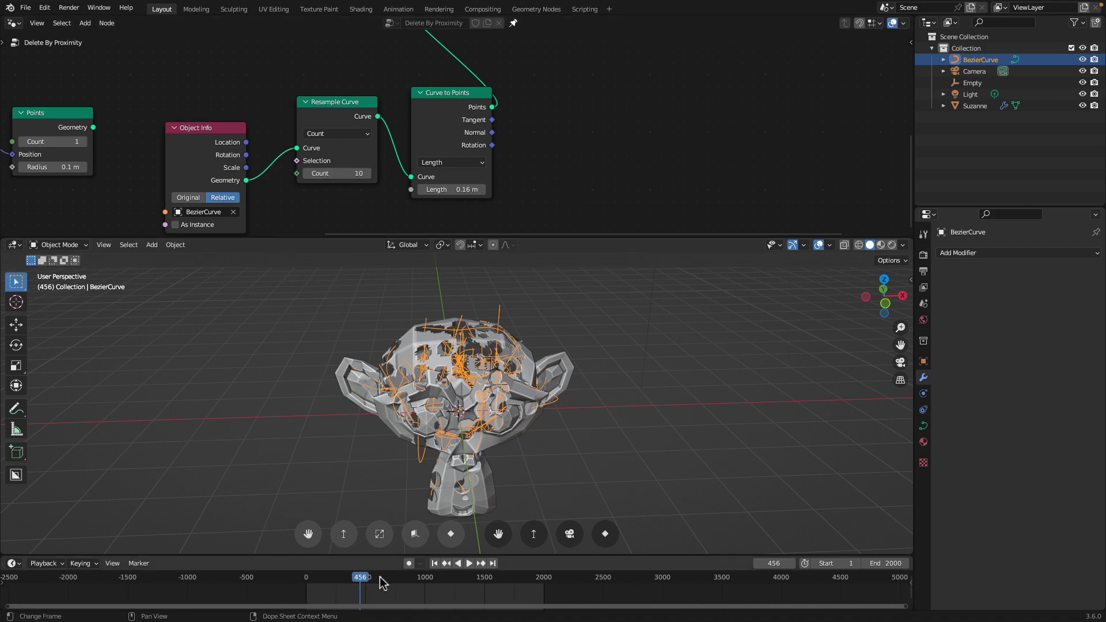
left_click_drag(324, 579, 290, 577)
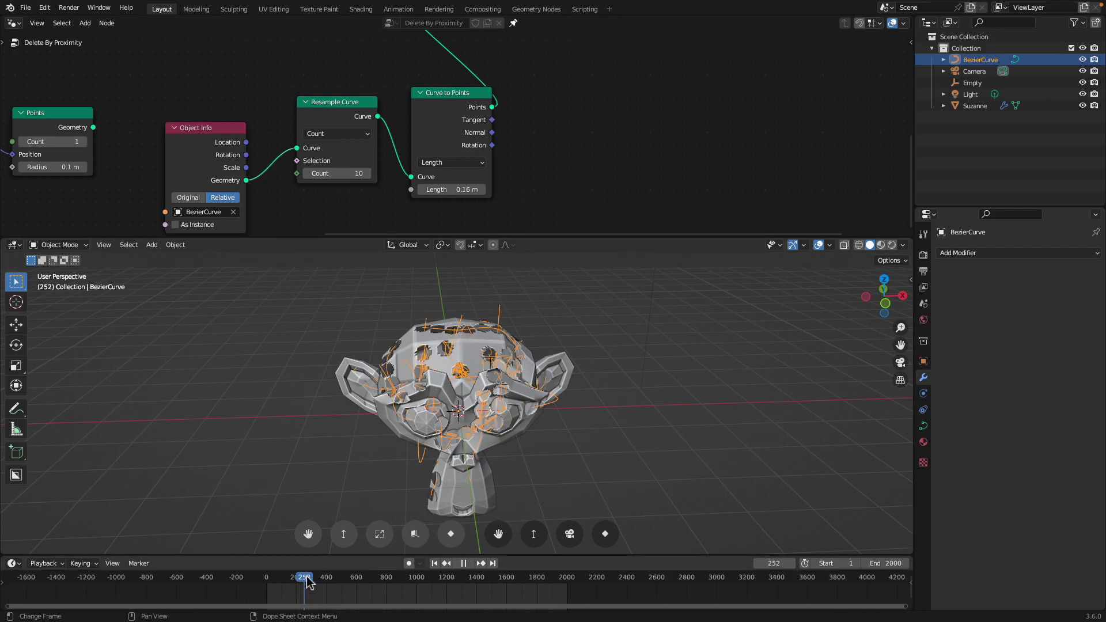
key("space")
- Hide the BezierCurve in the viewport and scrub the timeline around frames 420 to 447 to examine the cut monkey
middle_click_drag(588, 381, 531, 368)
left_click(1082, 59)
middle_click_drag(665, 326, 636, 287, "shift")
left_click_drag(633, 238, 630, 155)
scroll(529, 340, "up", 2)
left_click_drag(298, 577, 334, 580)
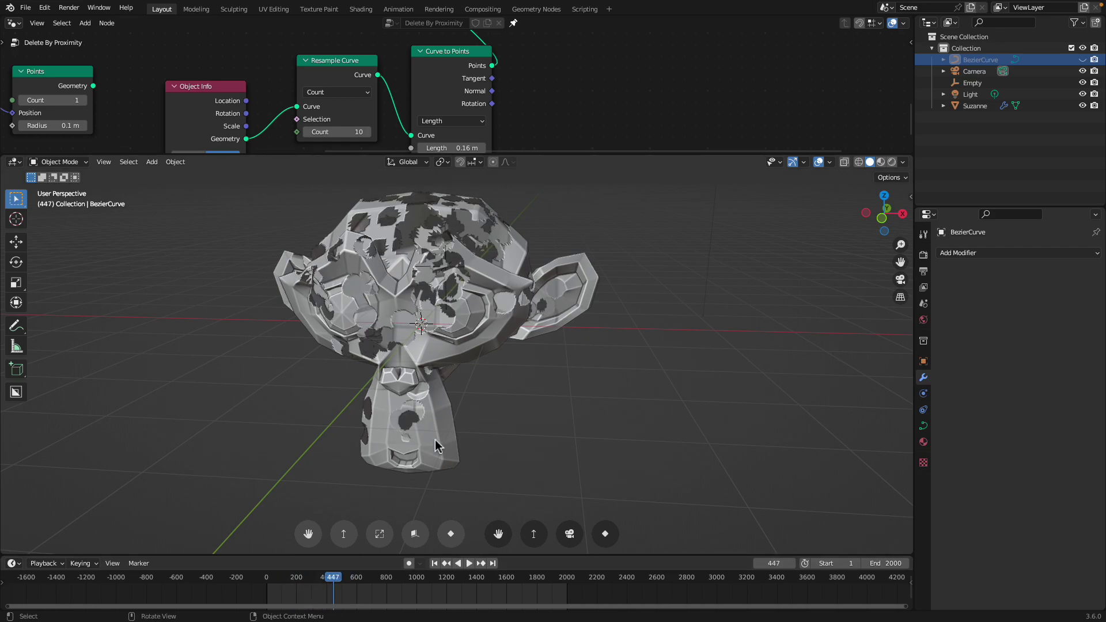
middle_click_drag(443, 440, 478, 425)
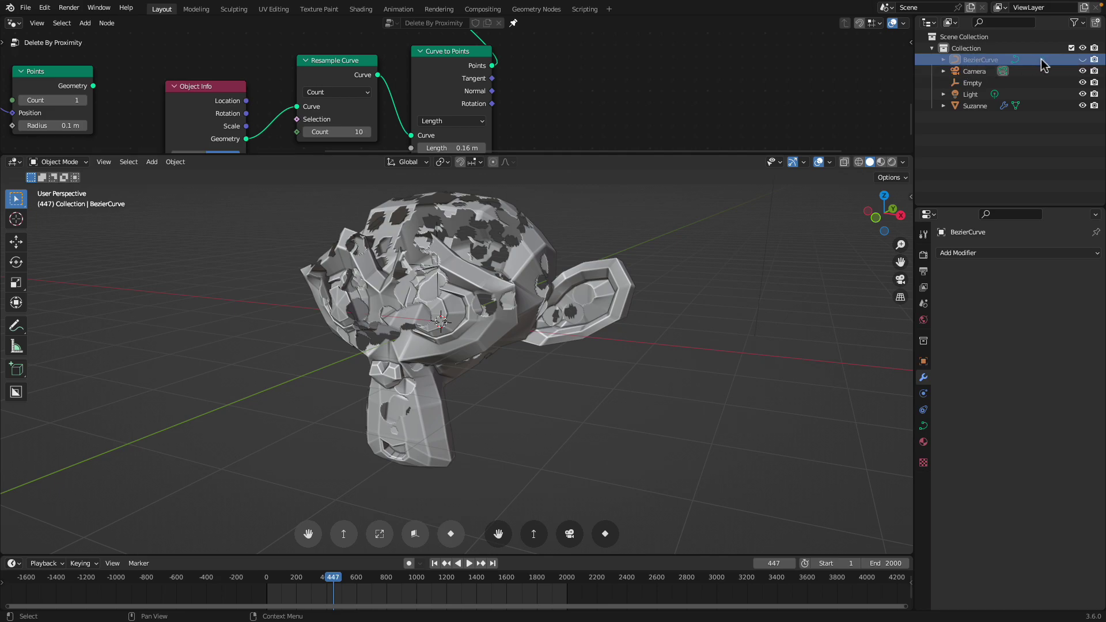
middle_click_drag(610, 375, 541, 383)
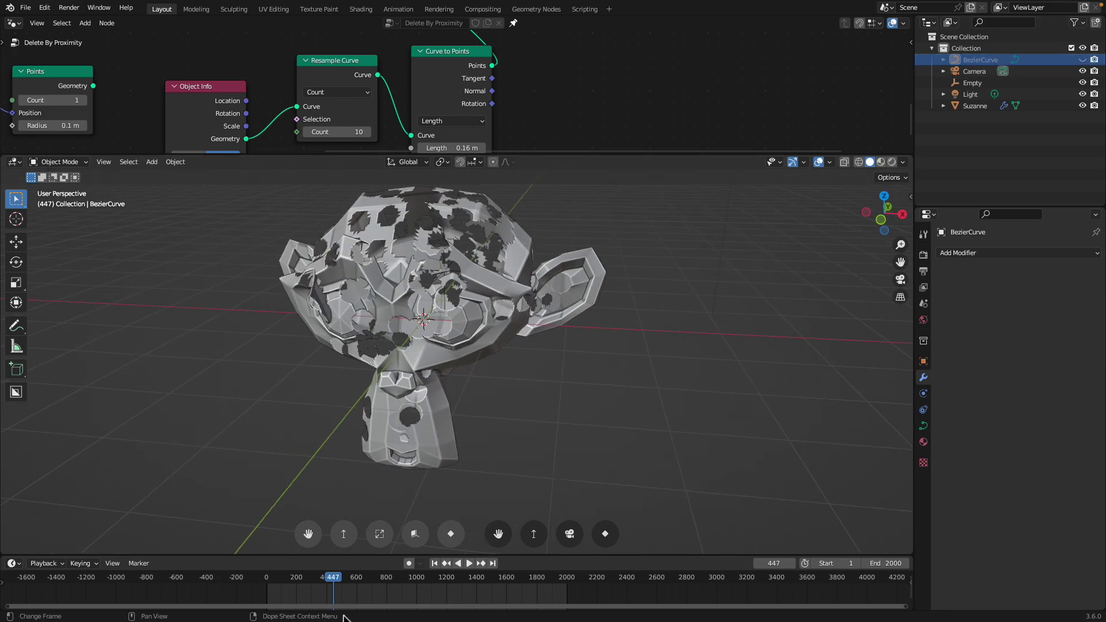
mouse_move(317, 582)
left_mouse_down()
mouse_move(296, 582)
mouse_move(343, 582)
mouse_move(316, 582)
mouse_move(329, 578)
left_mouse_up()
key("space")
- Insert a Trim Curve node between the Resample Curve and Curve to Points nodes
left_click_drag(536, 155, 527, 433)
scroll(470, 289, "down", 4)
middle_click_drag(481, 233, 437, 303)
scroll(436, 302, "up", 3)
left_click_drag(508, 290, 486, 296)
key("shift+a")
left_click(586, 283)
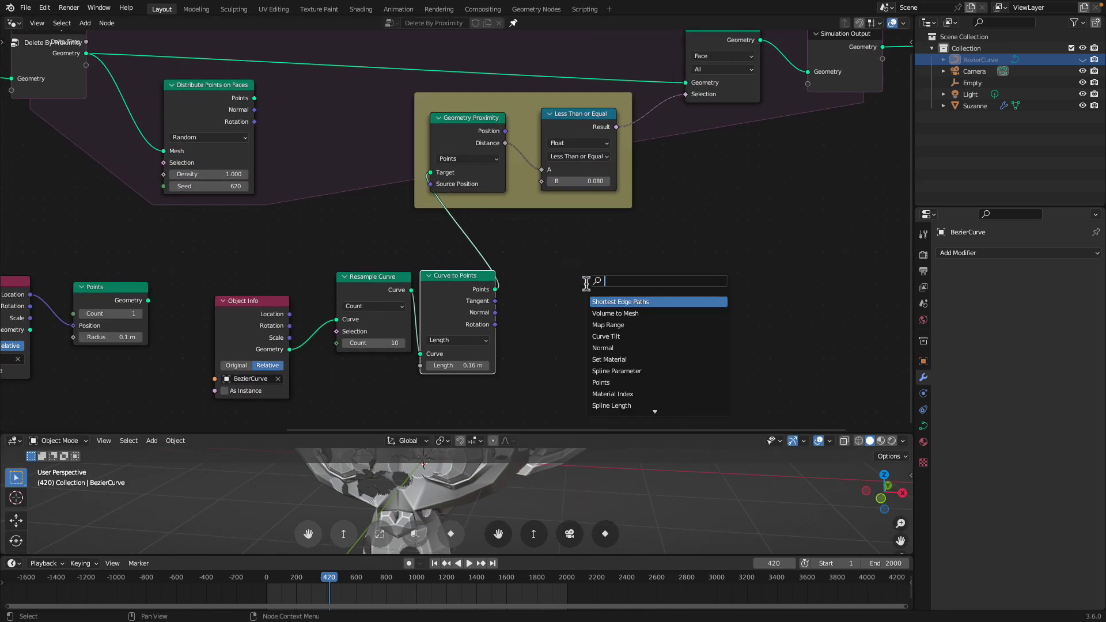
type("trim")
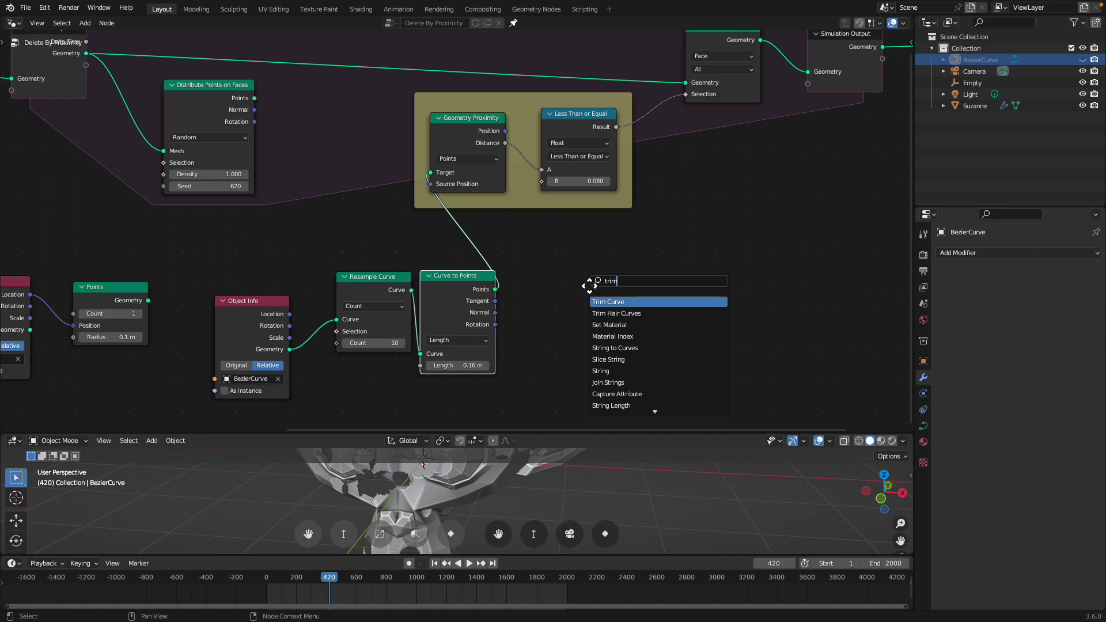
key("Return")
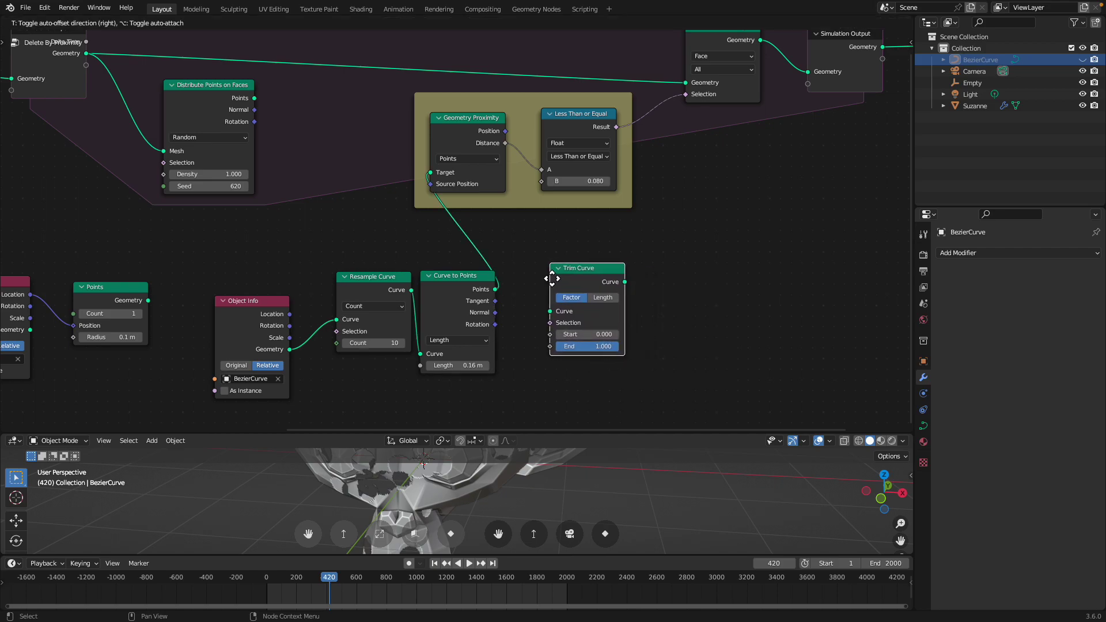
left_click(418, 304)
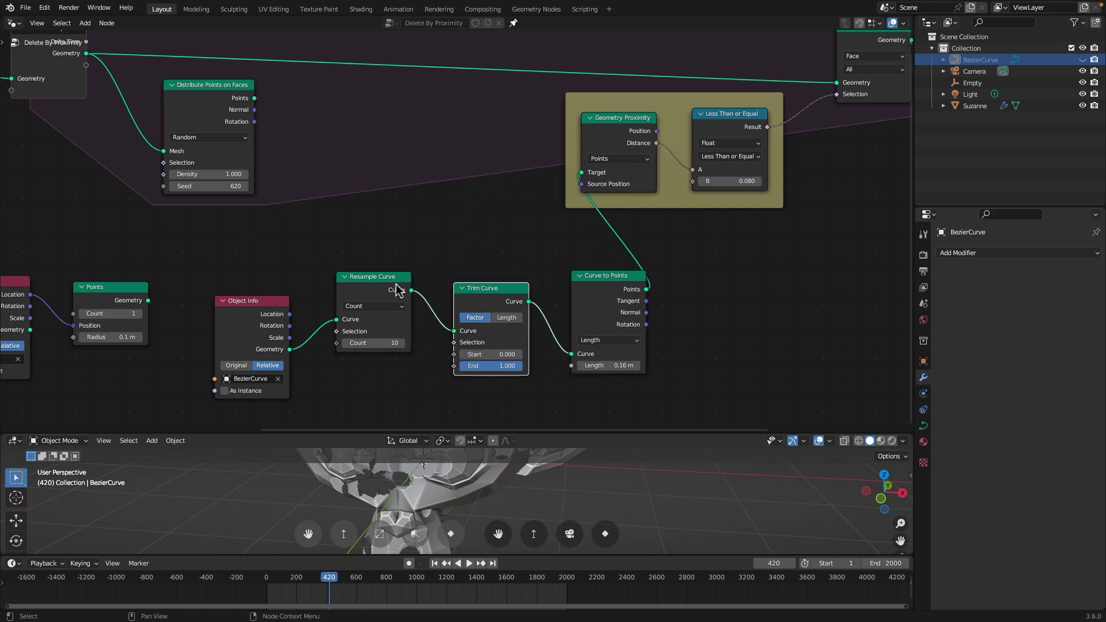
- Set the Resample Curve node to Length mode with a 0.14 m length
left_click(368, 297)
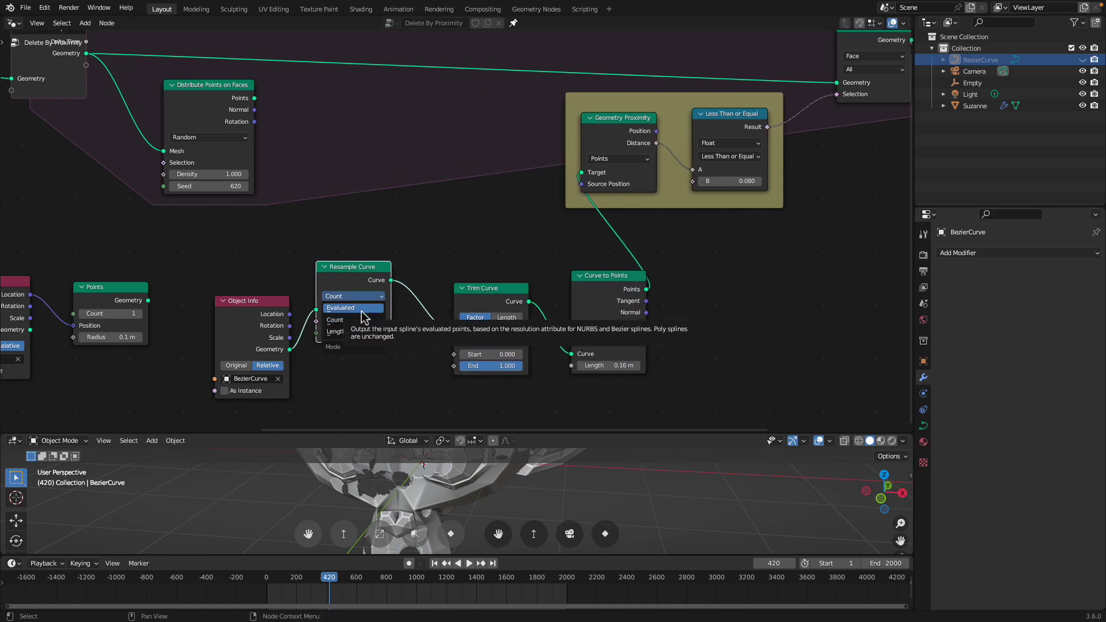
left_click(358, 332)
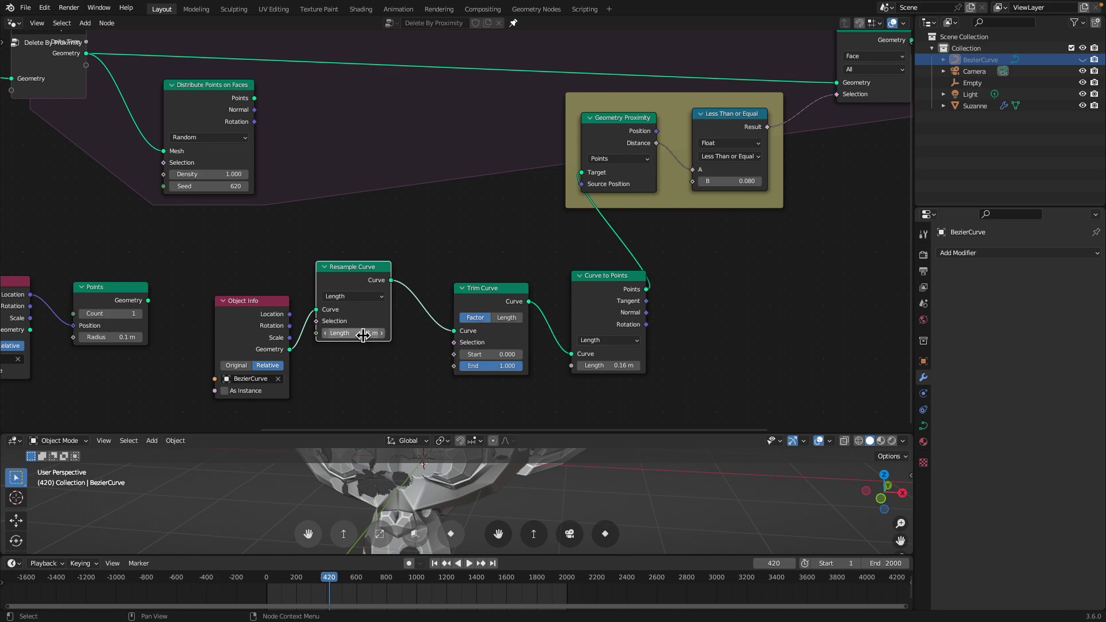
left_click_drag(357, 333, 391, 333)
- Return to frame 1 and play the simulation to check the resampled and trimmed curve setup on the monkey
left_click_drag(432, 430, 456, 245)
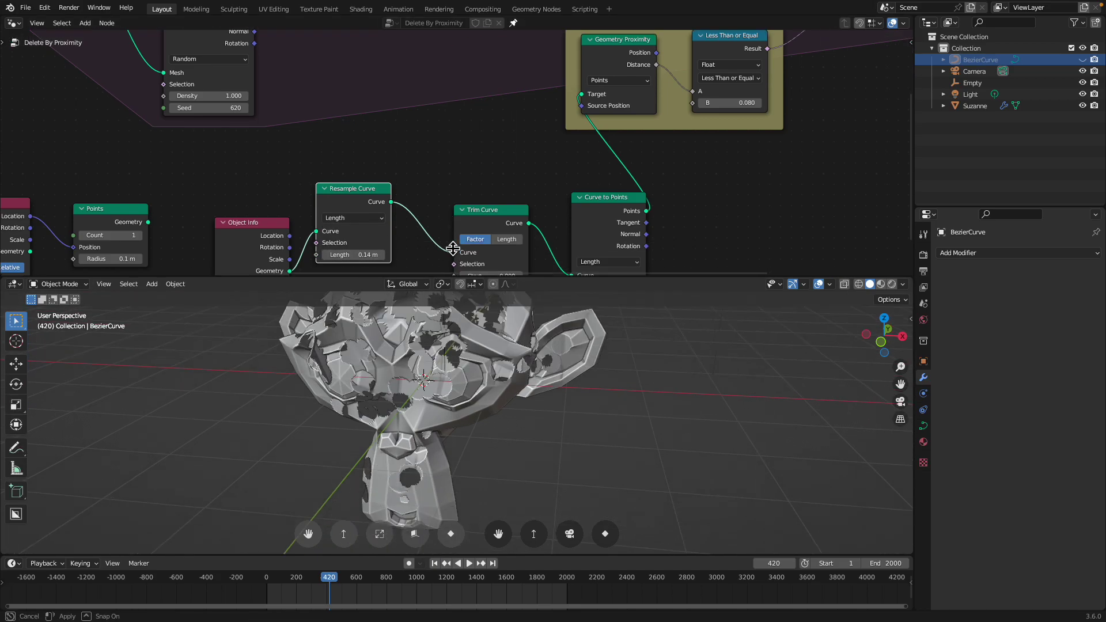
key("shift+Left")
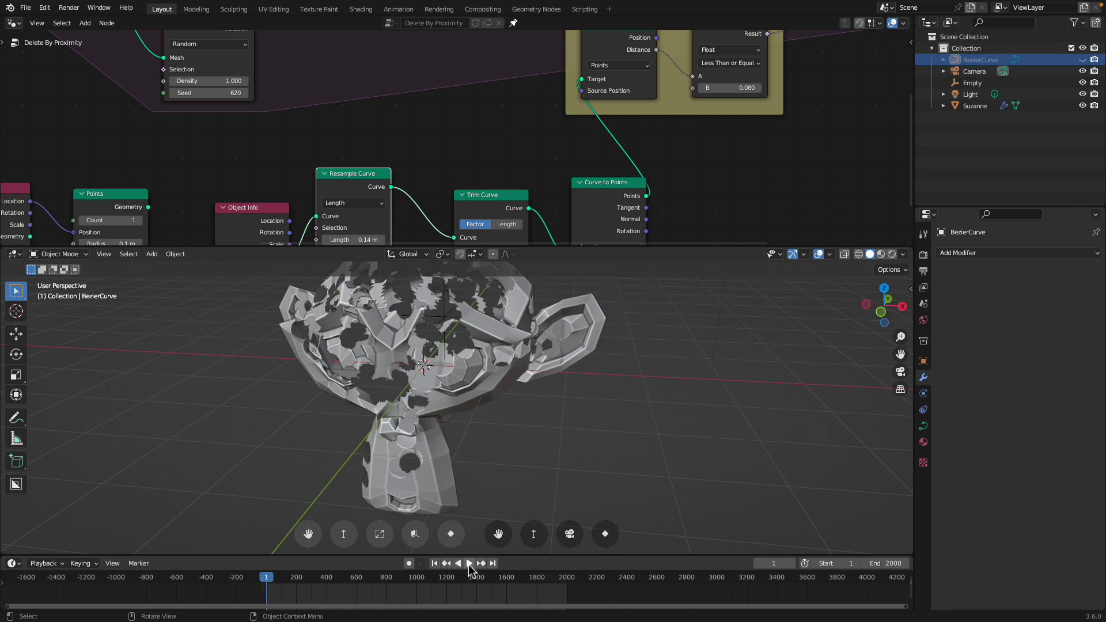
middle_click_drag(476, 467, 480, 473)
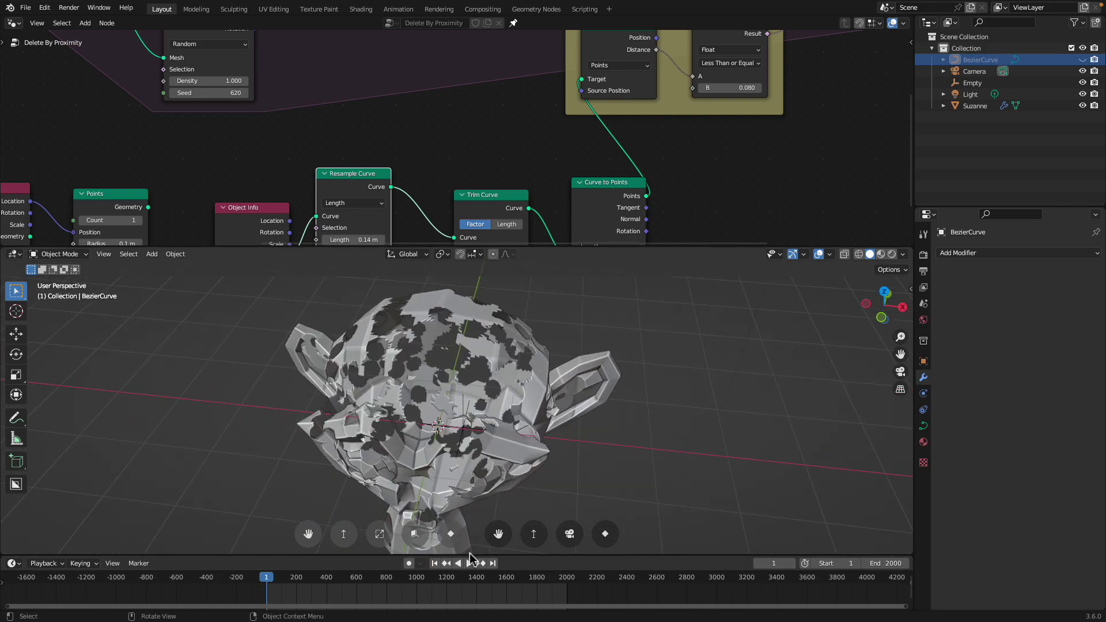
left_click(469, 563)
left_click(464, 563)
middle_click_drag(495, 215, 475, 154)
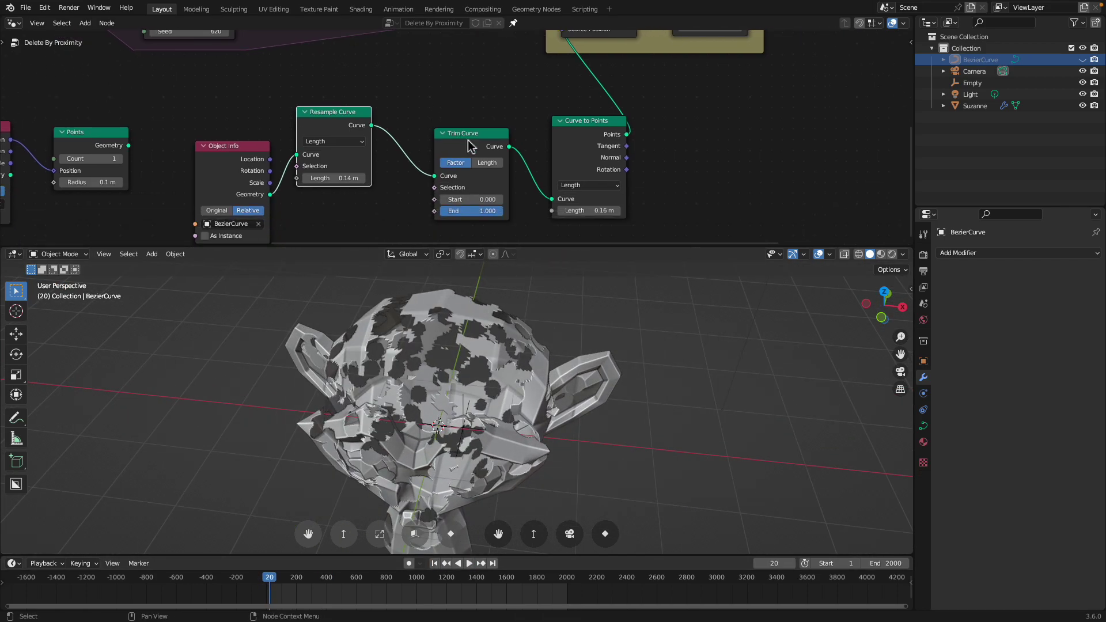
key("space")
- Try adjusting the Trim Curve node's End factor with the simulation playing, and rewind to frame 1
left_click_drag(469, 212, 504, 212)
middle_click_drag(512, 532, 496, 515)
key("space")
left_click(437, 565)
middle_click_drag(506, 417, 562, 370)
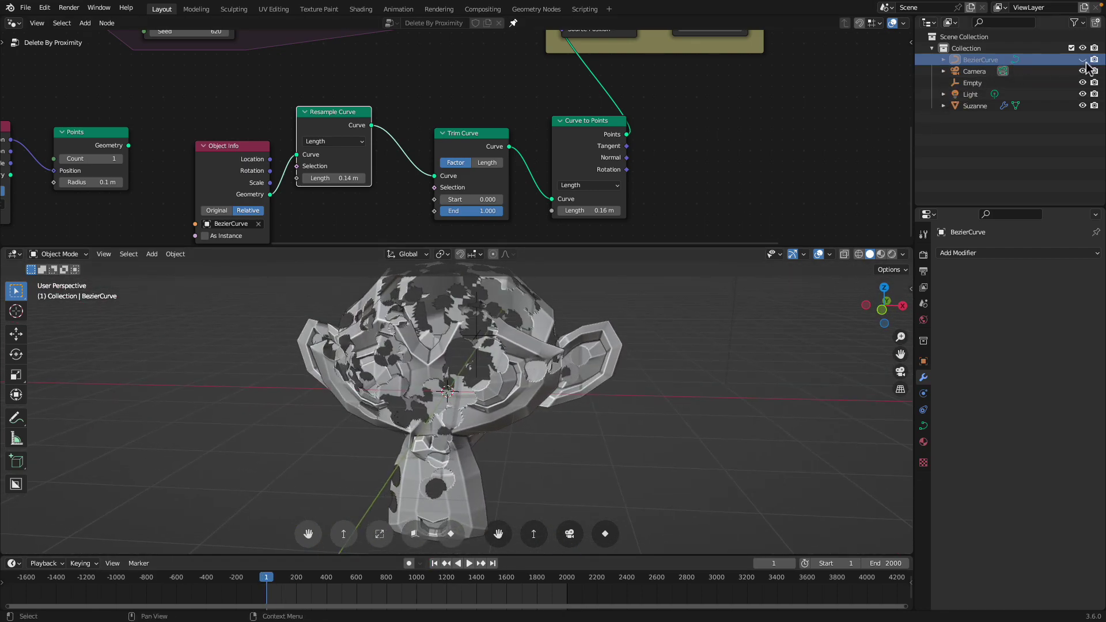
- Show the BezierCurve again, delete all its points in Edit Mode and return to Object Mode
key("Tab")
middle_click_drag(551, 297, 562, 311)
key("a")
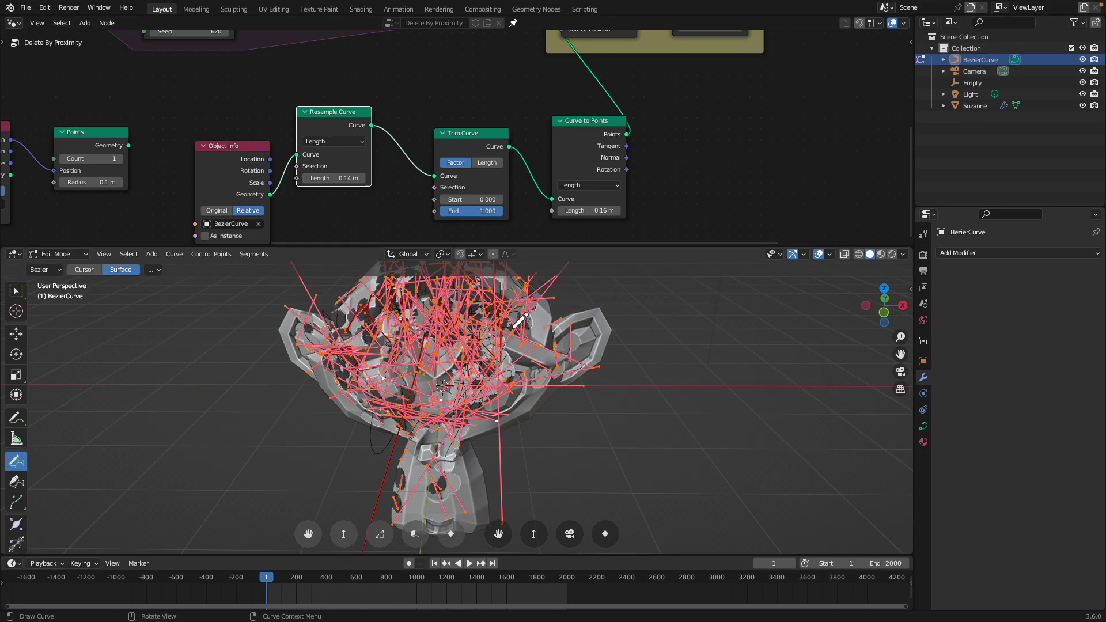
key("x")
left_click(511, 355)
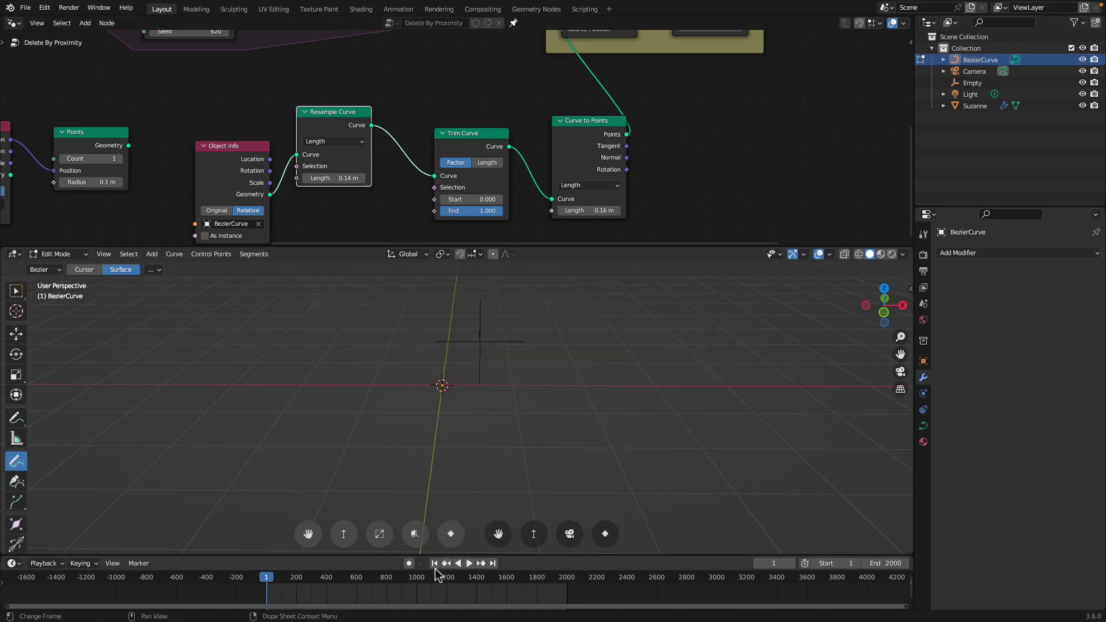
left_click(54, 255)
left_click(59, 267)
- Play the simulation briefly with the emptied curve and rewind it to frame 1
middle_click_drag(446, 490, 437, 484)
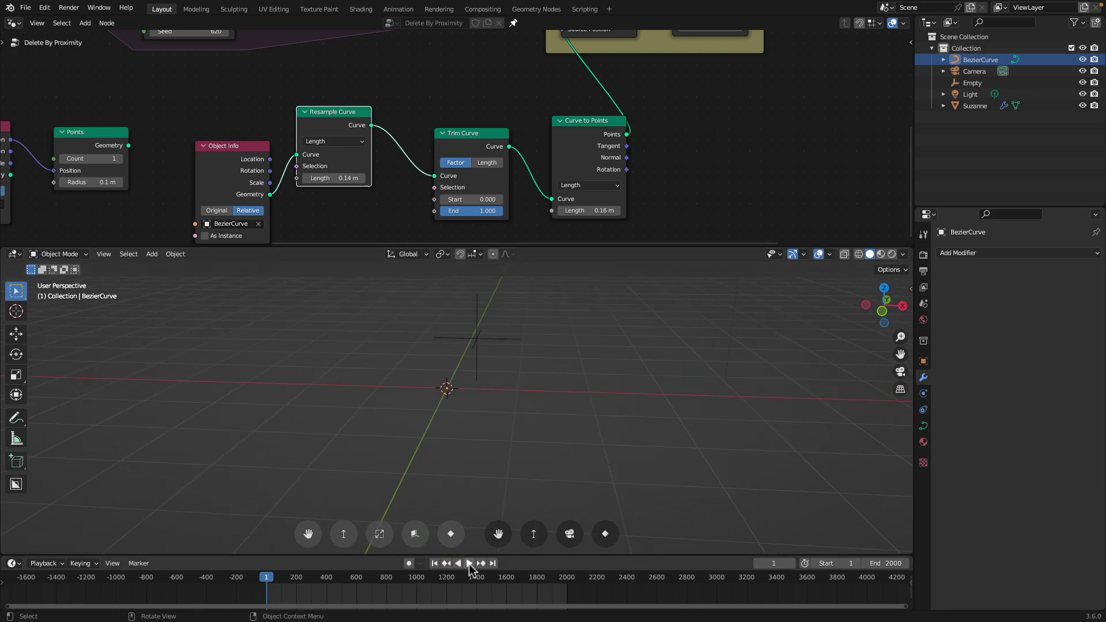
left_click(469, 564)
left_click(470, 564)
left_click(436, 563)
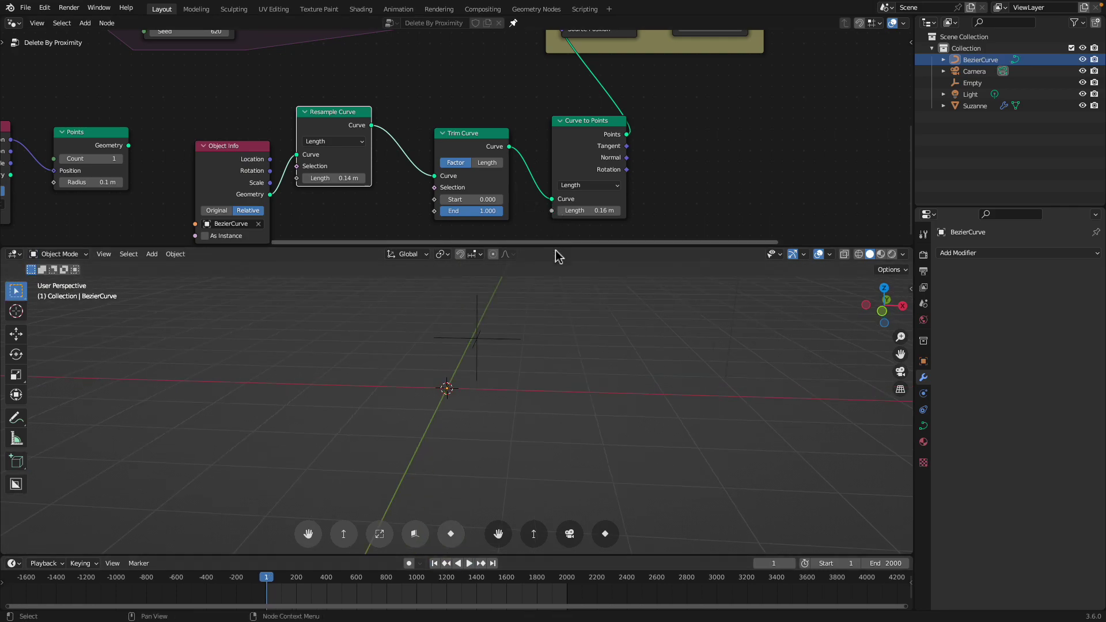
- Move the curve nodes closer together and mute the Delete Geometry node
left_click_drag(559, 252, 559, 351)
scroll(525, 256, "down", 2)
middle_click_drag(557, 199, 520, 215)
left_click_drag(526, 195, 486, 194)
left_click_drag(429, 200, 400, 182)
middle_click_drag(540, 150, 428, 226)
middle_click_drag(641, 168, 589, 187)
left_click_drag(610, 85, 615, 76)
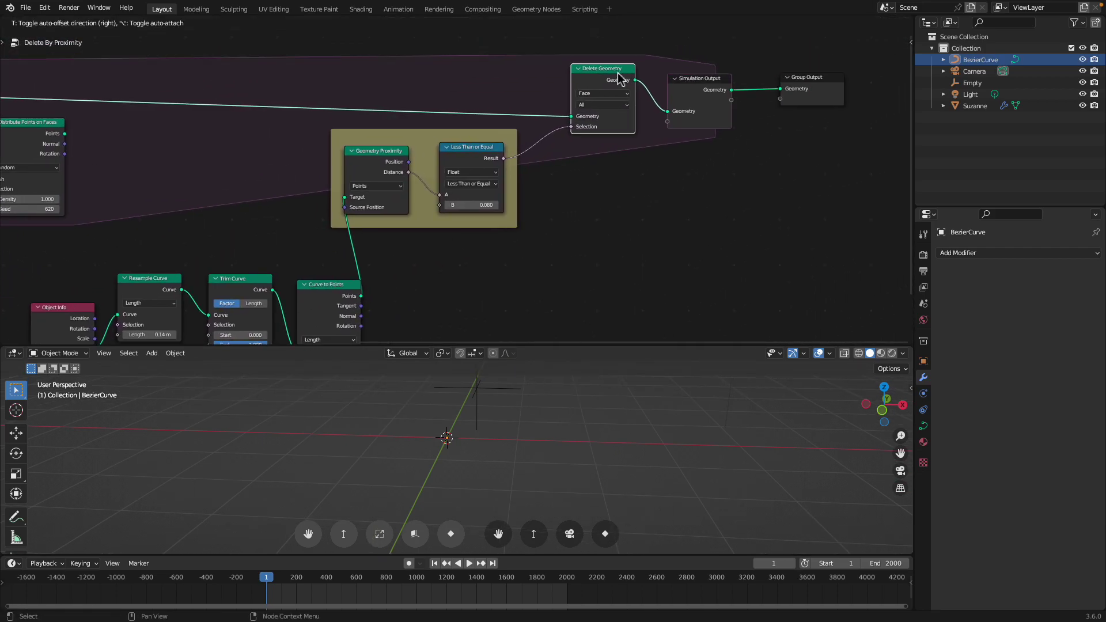
key("m")
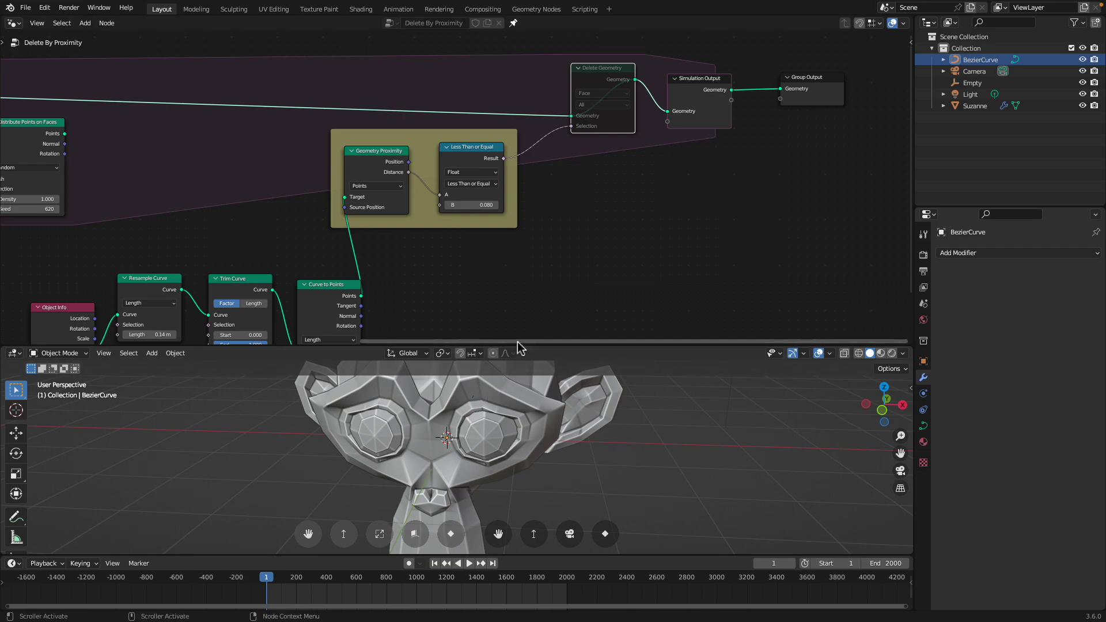
- Enter Edit Mode on the BezierCurve and draw freehand strokes over the monkey's eyes, nose, chin and brow
left_click_drag(521, 349, 543, 235)
middle_click_drag(540, 313, 511, 552)
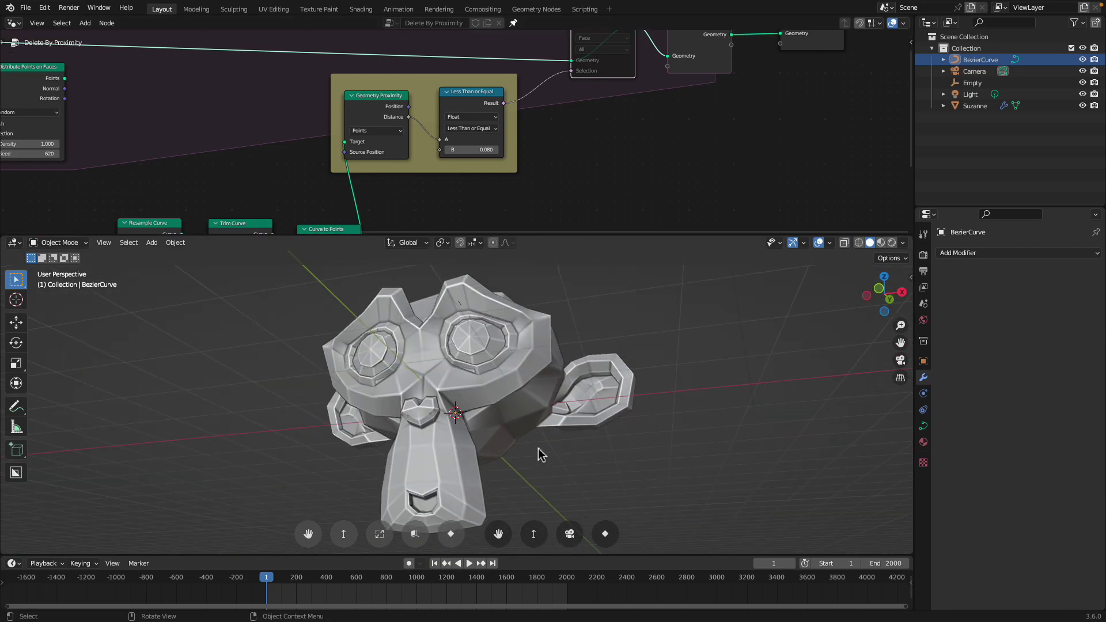
left_click_drag(575, 239, 557, 181)
middle_click_drag(581, 369, 546, 305)
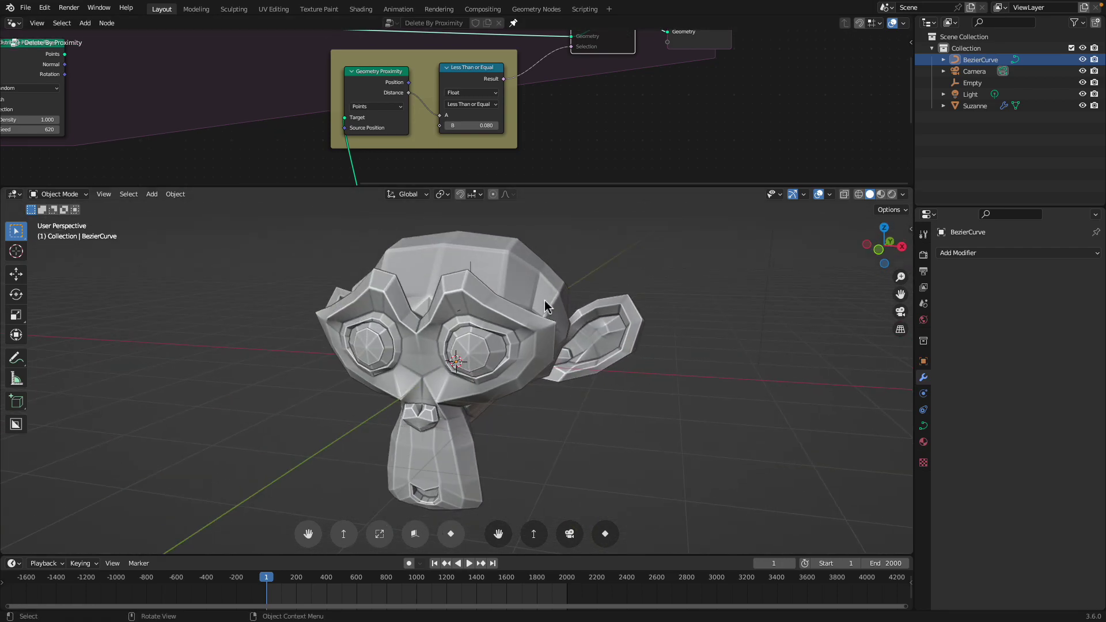
left_click(81, 195)
left_click(69, 220)
middle_click_drag(357, 323, 423, 321)
left_click_drag(343, 376, 390, 394)
middle_click_drag(398, 391, 429, 368)
left_click_drag(431, 367, 417, 435)
middle_click_drag(417, 435, 419, 423)
left_click_drag(418, 424, 415, 452)
mouse_move(461, 399)
middle_mouse_down()
mouse_move(438, 368)
mouse_move(507, 372)
middle_mouse_up()
middle_click_drag(449, 334, 471, 293)
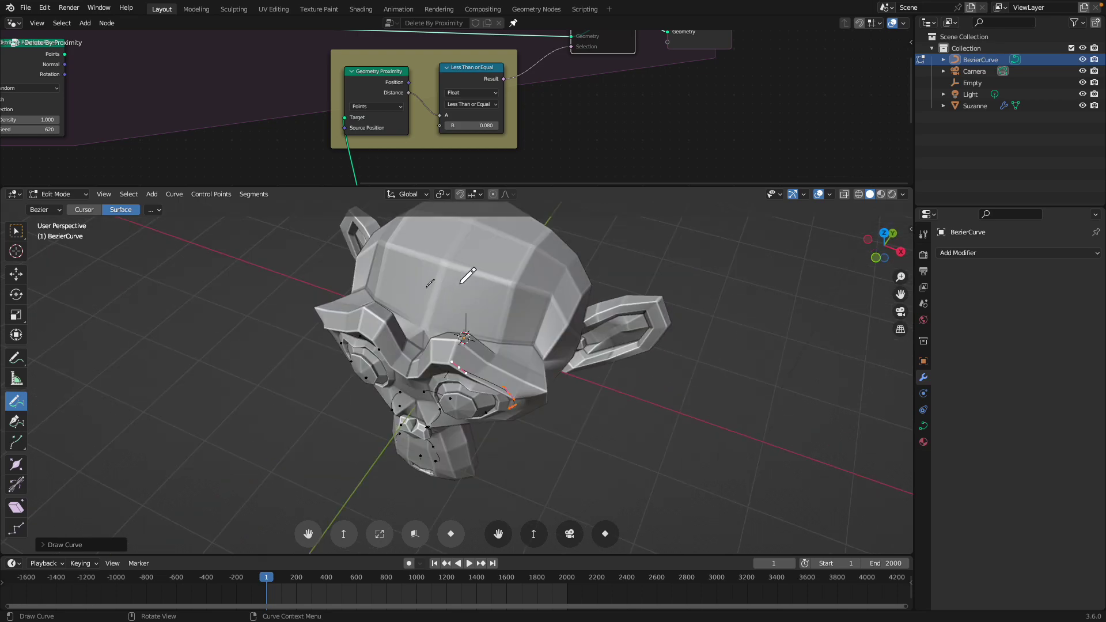
- Draw more curve strokes over the back and side of the monkey's head, its jaw and one ear
mouse_move(554, 321)
middle_mouse_down()
mouse_move(468, 260)
mouse_move(347, 302)
mouse_move(408, 335)
mouse_move(346, 362)
mouse_move(358, 301)
mouse_move(371, 295)
middle_mouse_up()
middle_click_drag(392, 398, 437, 416)
middle_click_drag(379, 329, 368, 311)
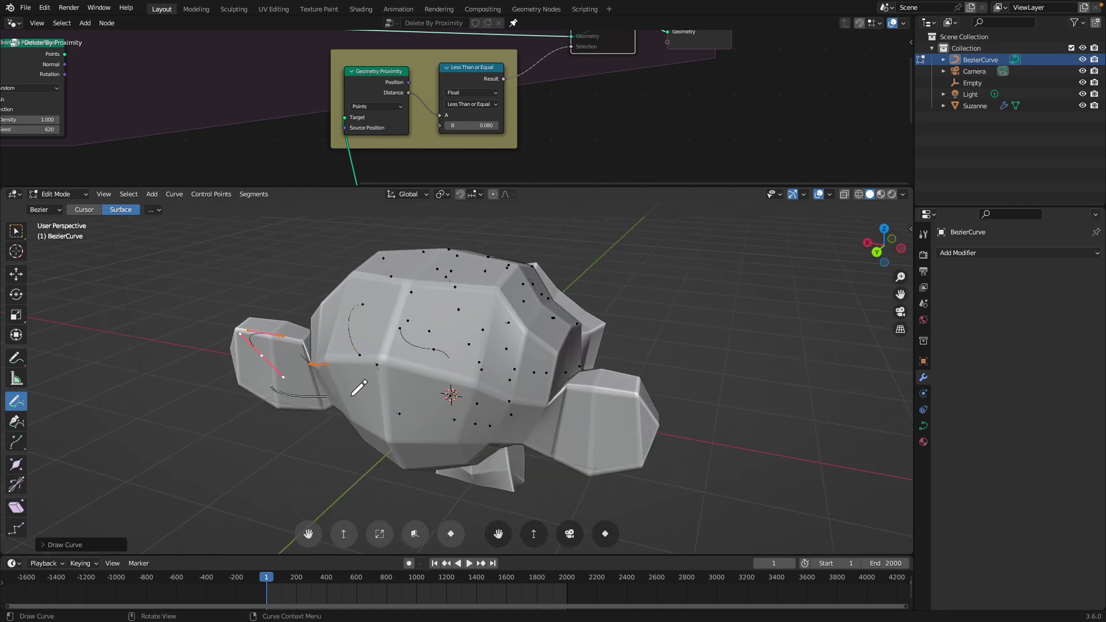
mouse_move(366, 385)
middle_mouse_down()
mouse_move(382, 372)
mouse_move(425, 373)
mouse_move(432, 395)
mouse_move(434, 378)
mouse_move(419, 409)
mouse_move(370, 351)
middle_mouse_up()
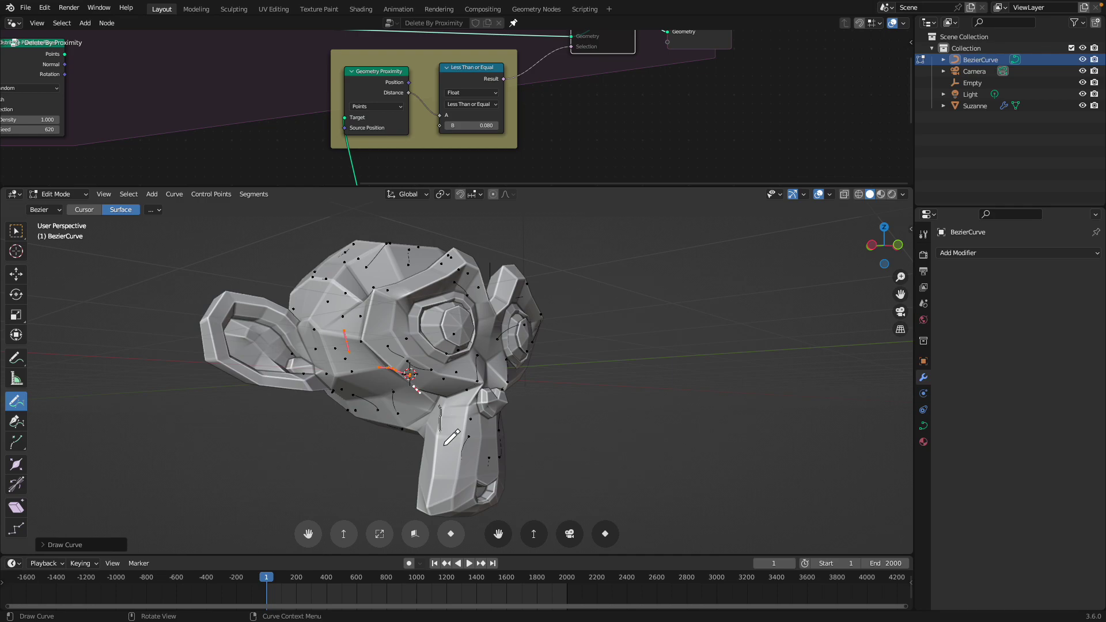
middle_click_drag(458, 467, 440, 420)
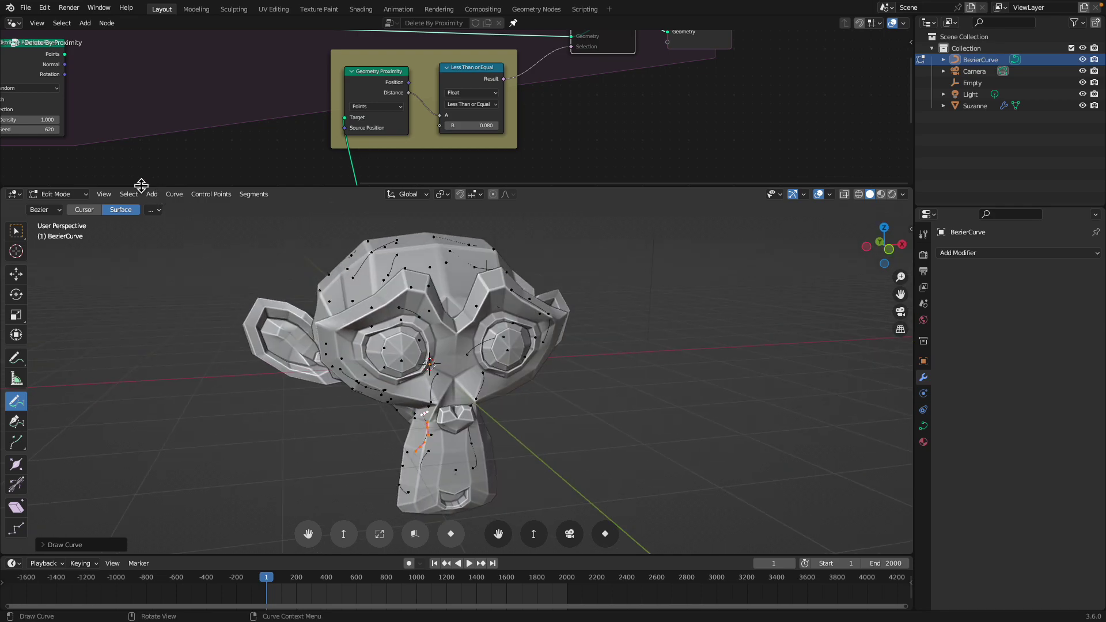
left_click_drag(288, 356, 296, 359)
middle_click_drag(296, 359, 247, 346)
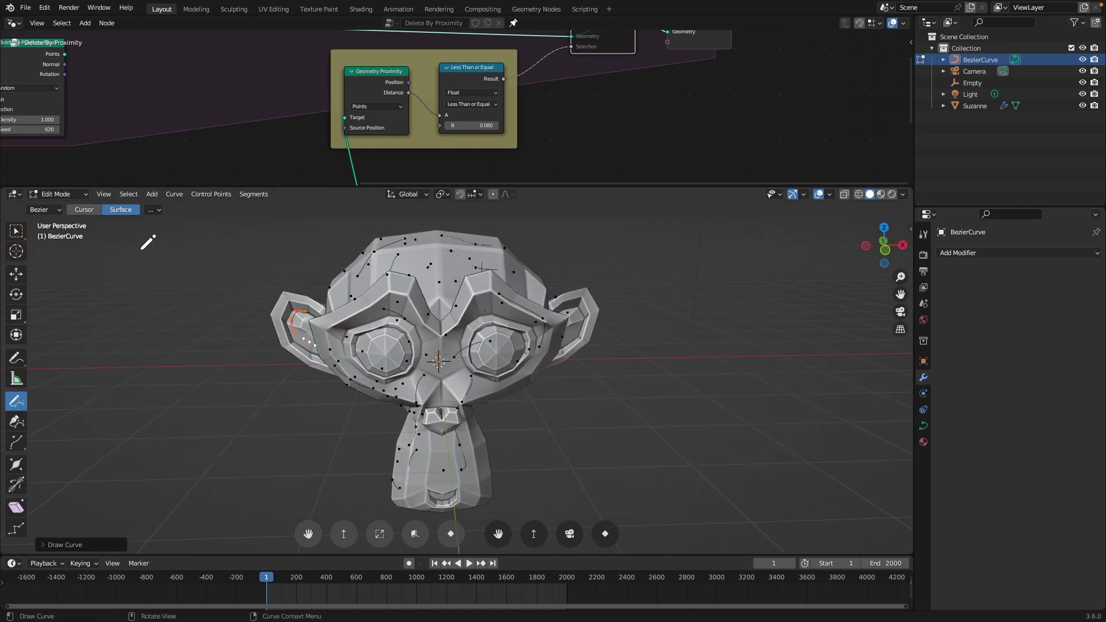
- Return the BezierCurve to Object Mode and save the file
left_click(75, 195)
left_click(73, 208)
key("super+s")
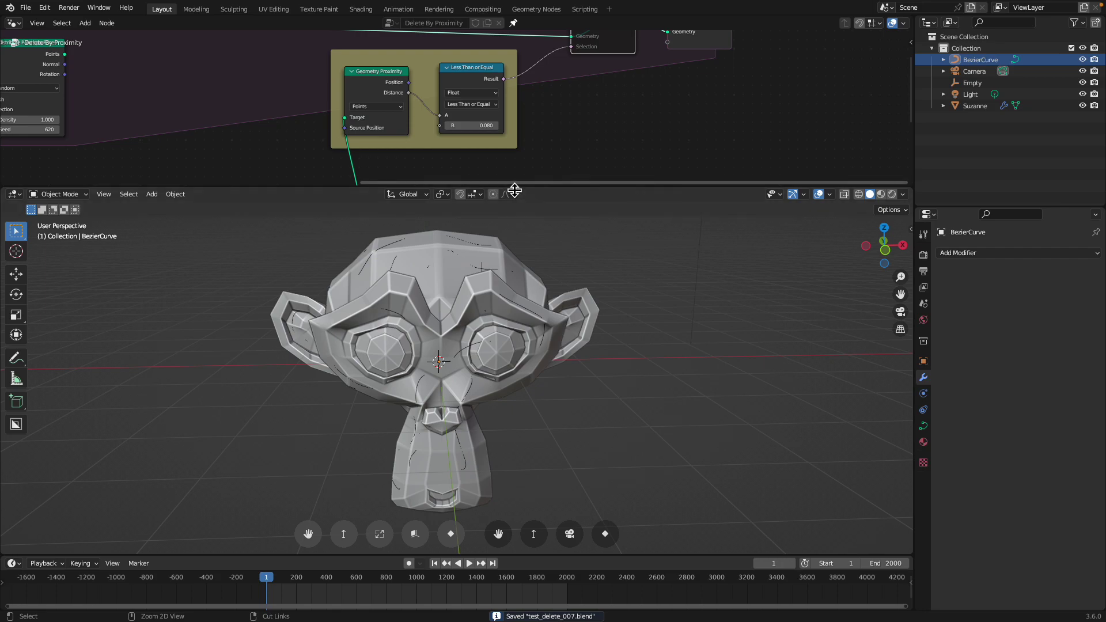
- Unmute the Delete Geometry node so the new curve strokes cut the monkey
left_click_drag(512, 189, 506, 258)
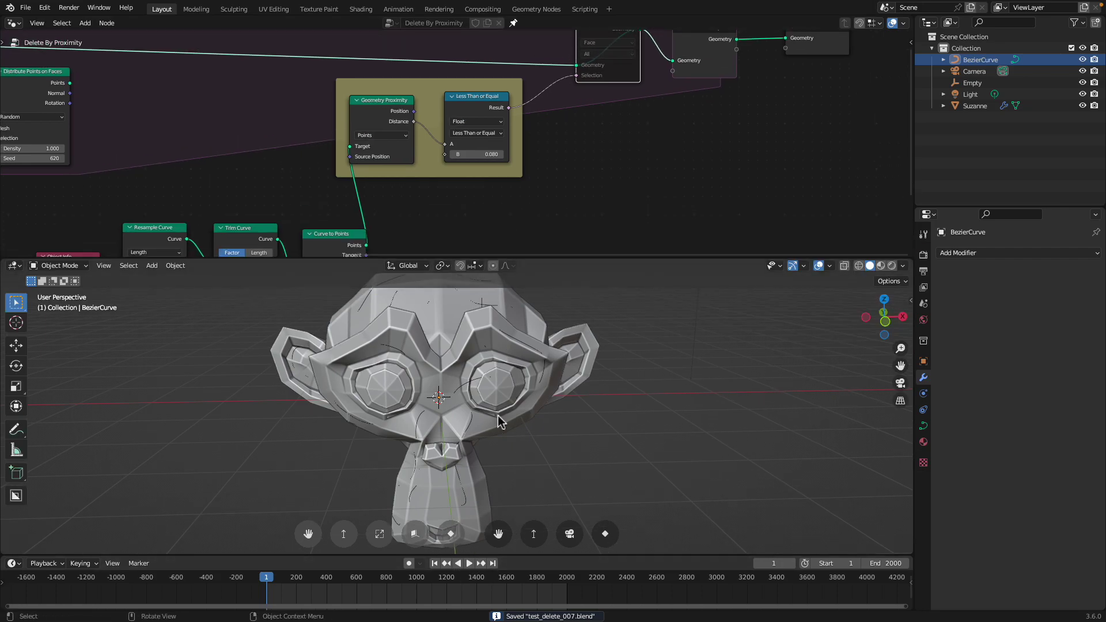
middle_click_drag(609, 49, 567, 106)
key("m")
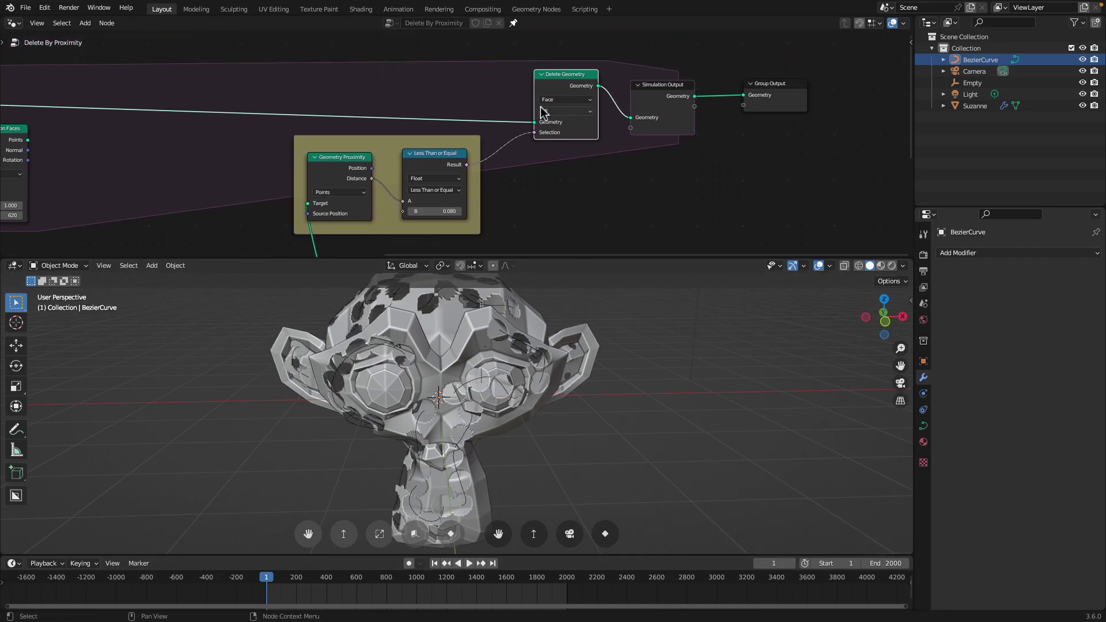
- Adjust the Trim Curve's End factor, leaving it at 1.000, and play the simulation
middle_click_drag(435, 254, 522, 120)
scroll(402, 217, "up", 2)
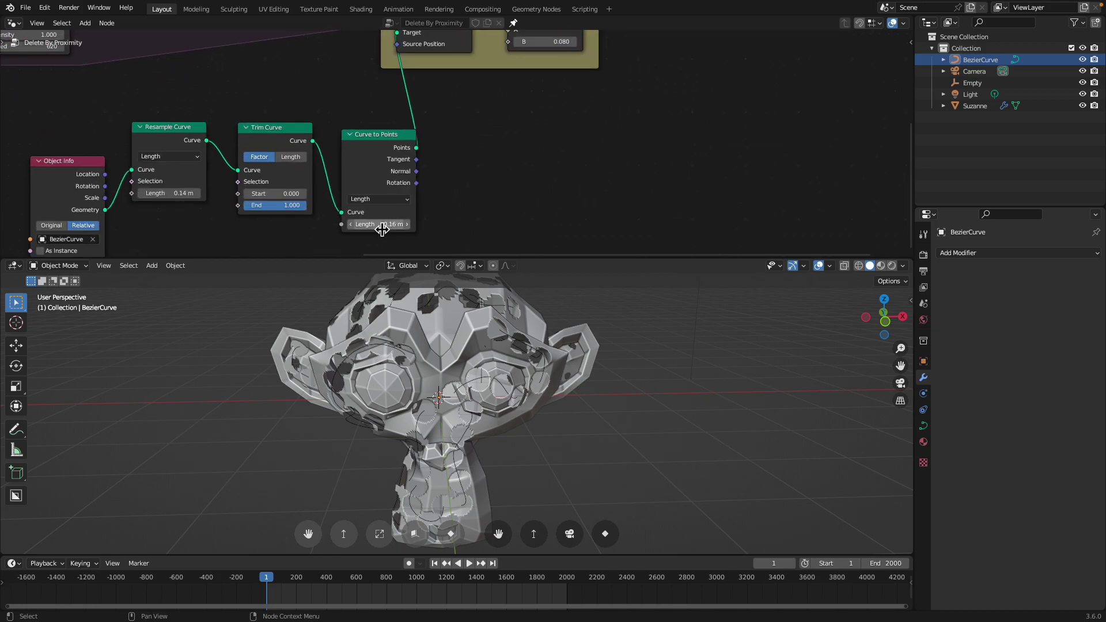
left_click(376, 142)
middle_click_drag(380, 171, 392, 213)
left_click(301, 190)
middle_click_drag(287, 243, 347, 182)
left_click_drag(348, 188, 399, 185)
key("space")
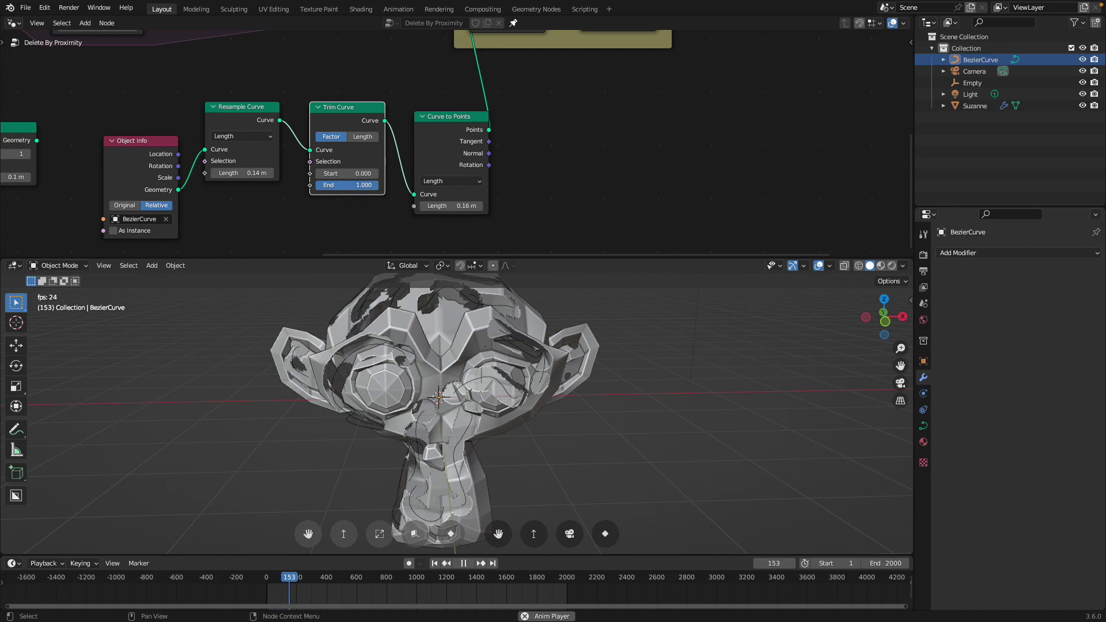
- Raise the Less Than or Equal threshold to 0.680 while the simulation plays and stop playback once the monkey is deleted
middle_click_drag(505, 190, 433, 280)
left_click_drag(556, 112, 616, 111, "shift")
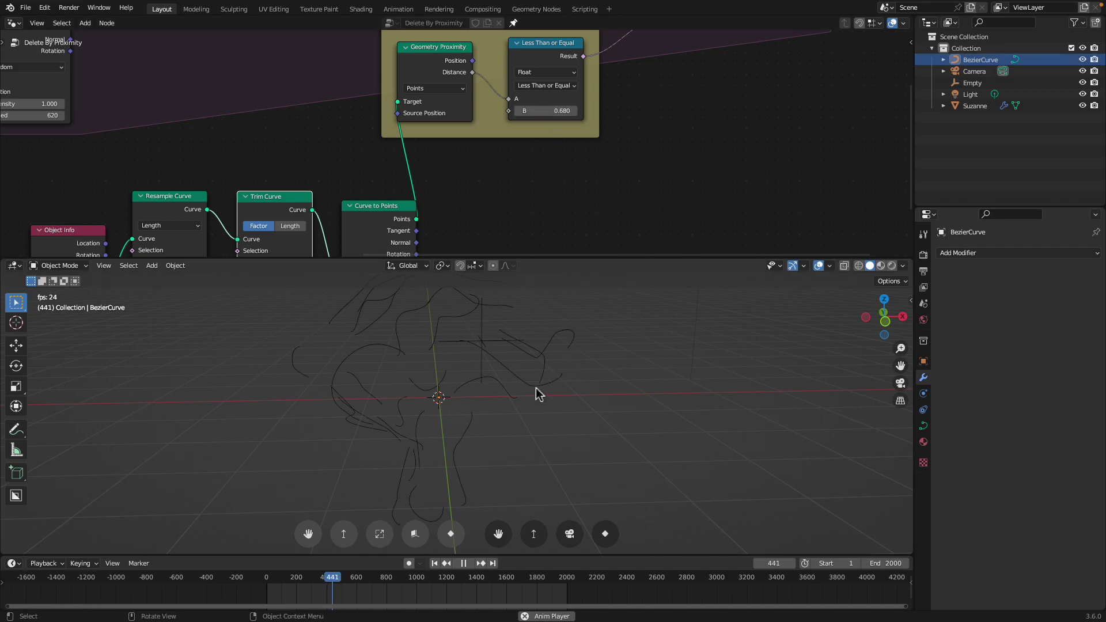
key("space")
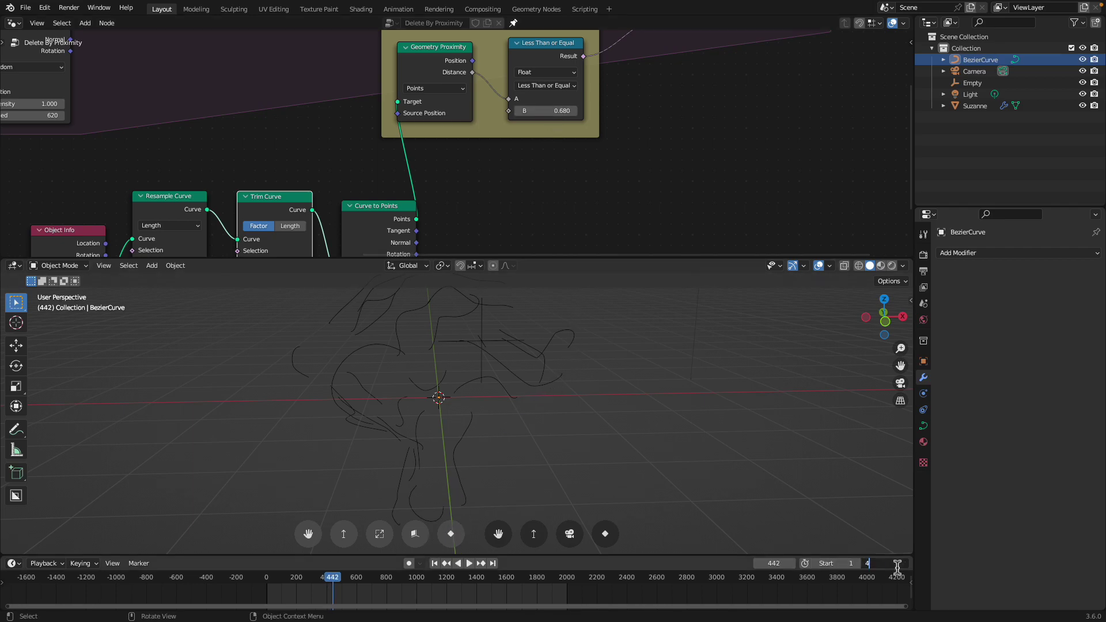
- Set the scene's end frame to 440 and replay the timeline from the start
key("Return")
scroll(366, 576, "up", 5)
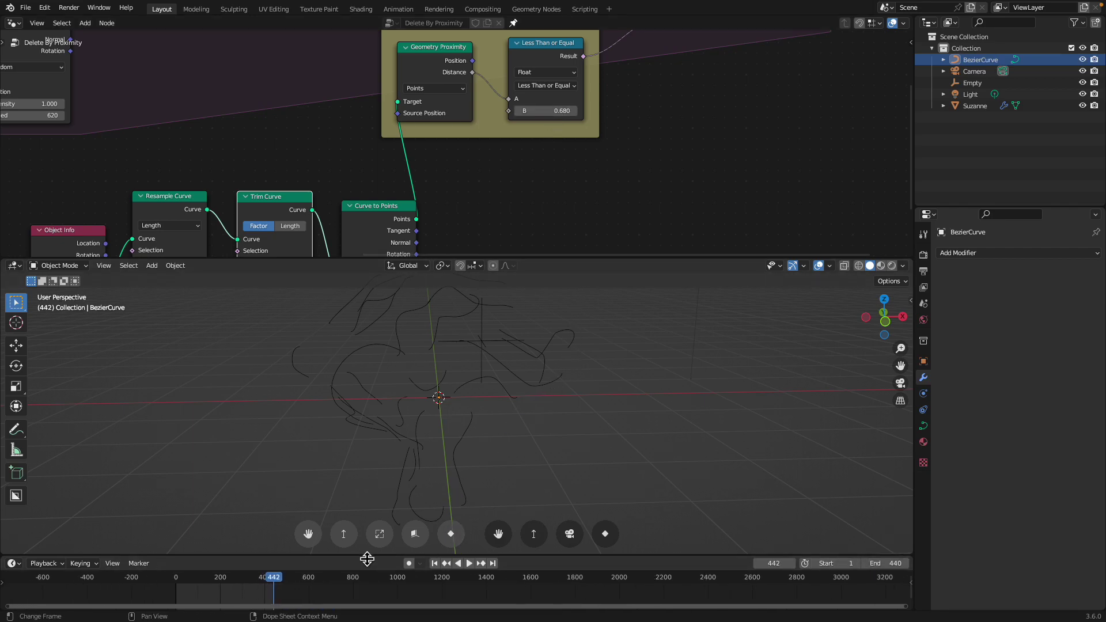
left_click_drag(266, 583, 371, 582)
key("shift+Left")
left_click(468, 563)
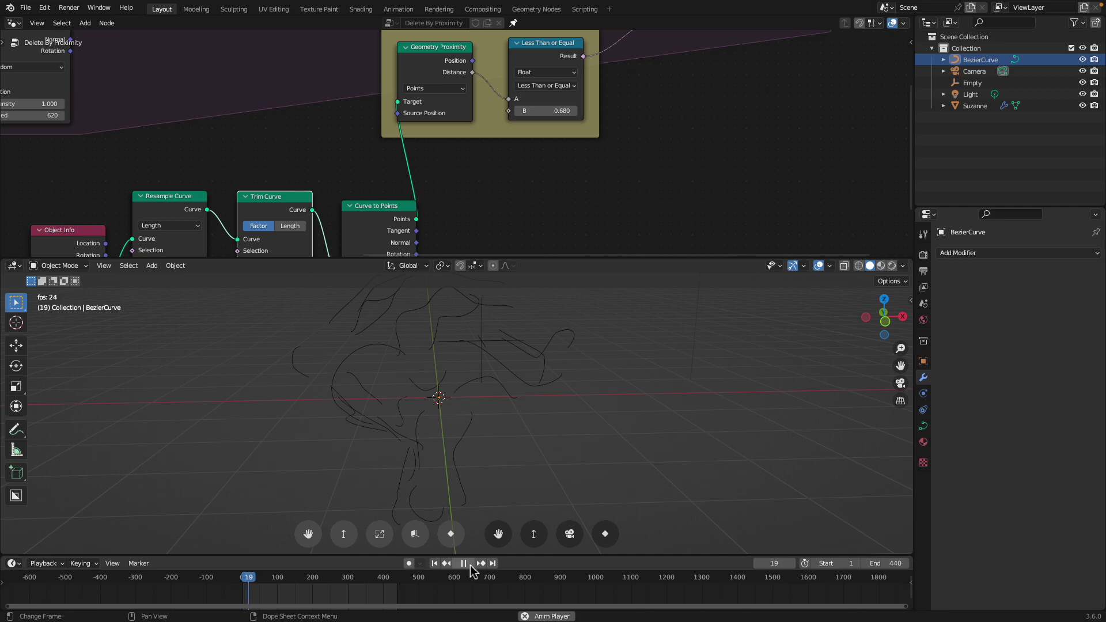
left_click(470, 565)
mouse_move(270, 583)
left_mouse_down()
mouse_move(360, 582)
mouse_move(273, 579)
mouse_move(283, 584)
left_mouse_up()
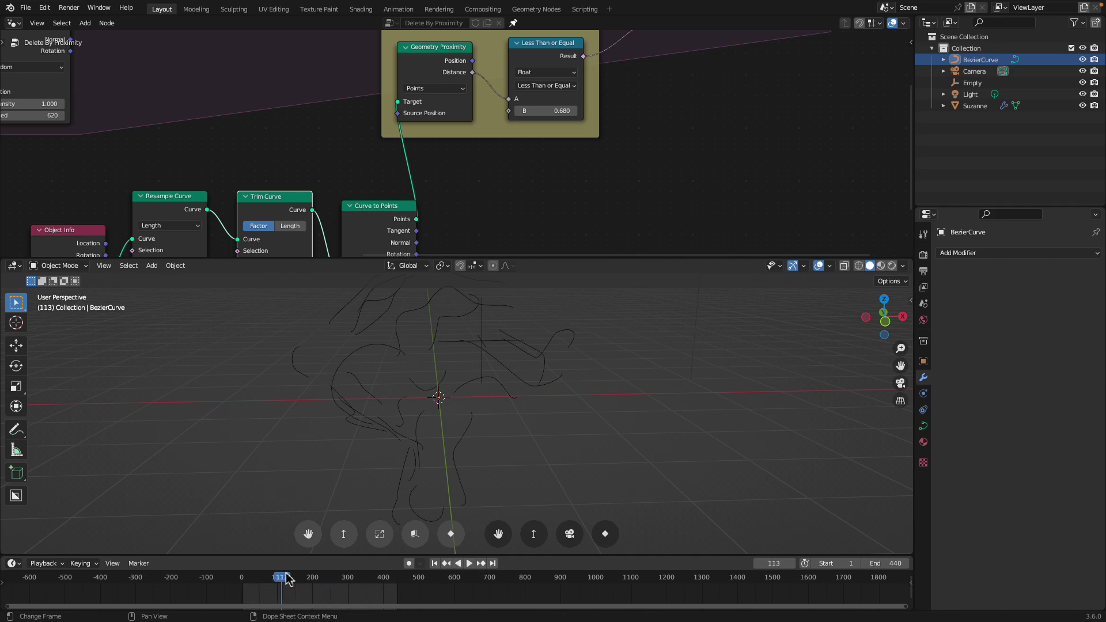
- Set the Less Than or Equal threshold to 0.170 and rewind the timeline towards the first frame
middle_click_drag(395, 517, 496, 216)
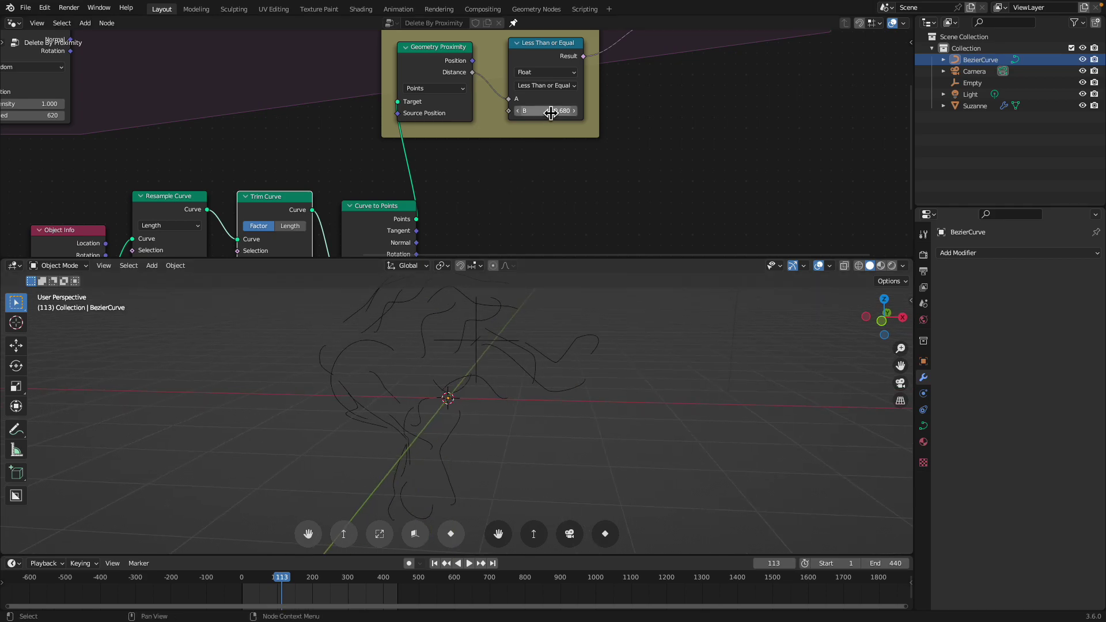
left_click_drag(548, 111, 530, 111, "shift")
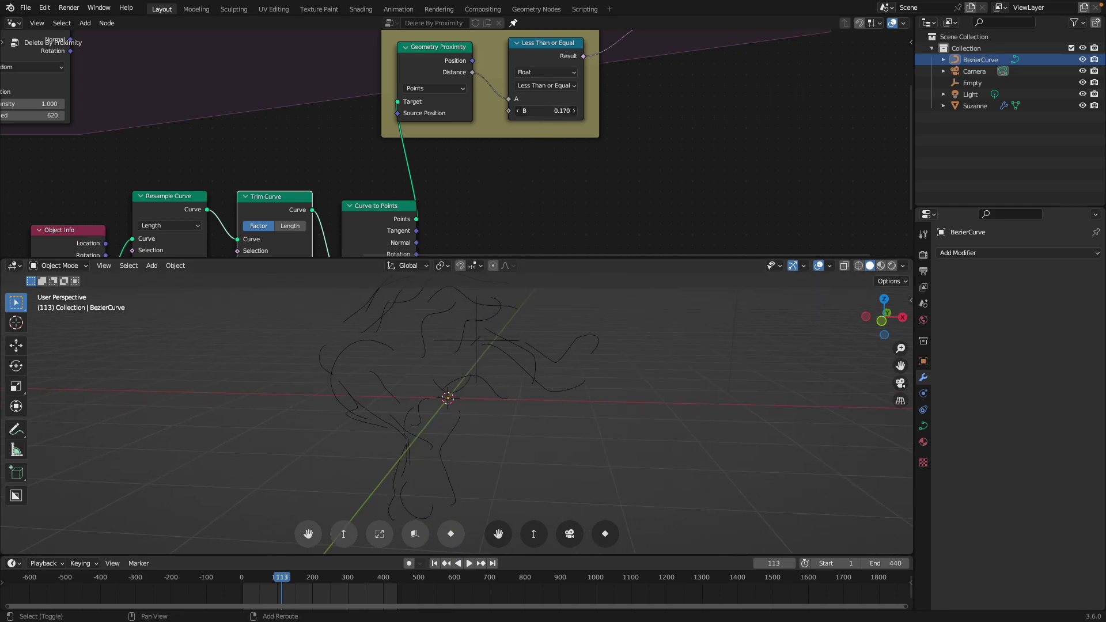
mouse_move(270, 577)
left_mouse_down()
mouse_move(250, 579)
mouse_move(305, 580)
mouse_move(253, 578)
mouse_move(269, 568)
mouse_move(253, 580)
left_mouse_up()
- Play and scrub the simulation while raising the Trim Curve's End factor to 0.983
middle_click_drag(344, 121, 372, 58)
left_click_drag(282, 211, 333, 210)
left_click(468, 563)
key("space")
mouse_move(299, 577)
left_mouse_down()
mouse_move(259, 577)
mouse_move(314, 577)
mouse_move(288, 580)
mouse_move(302, 578)
left_mouse_up()
middle_click_drag(406, 484, 452, 485)
left_click_drag(302, 583, 278, 583)
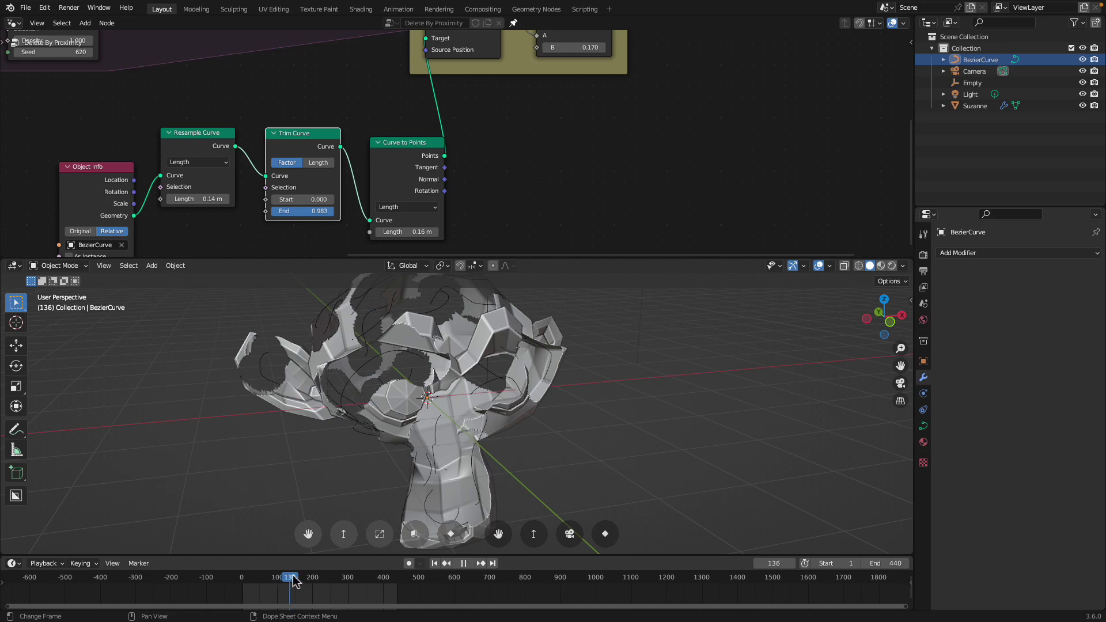
key("space")
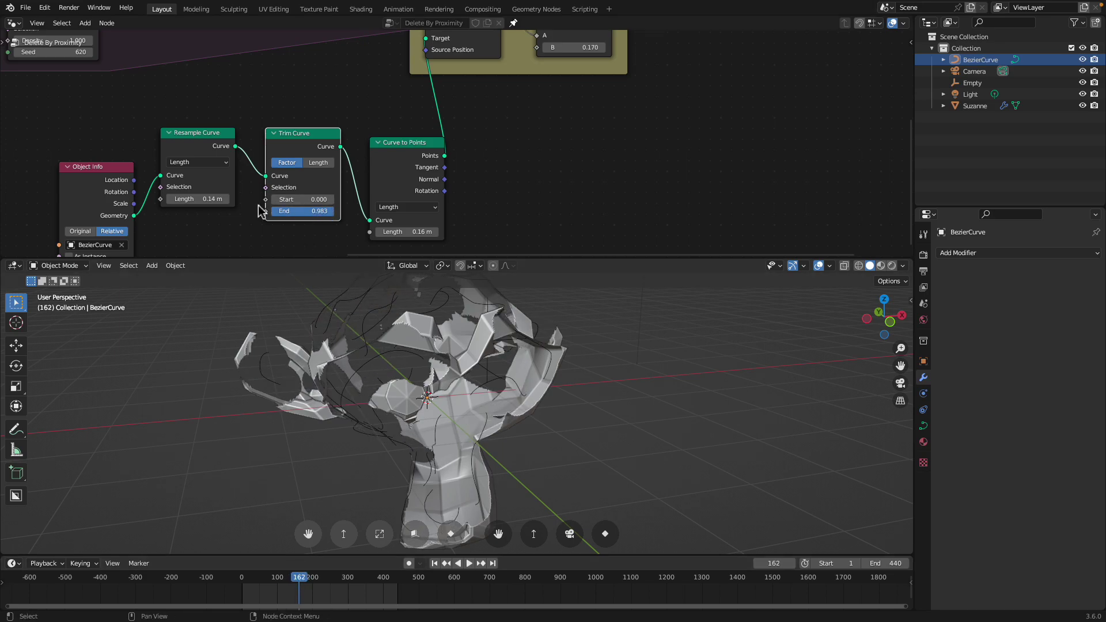
- Return to frame 1 and lower the Less Than or Equal threshold in the proximity frame
middle_click_drag(559, 105, 524, 190)
middle_click_drag(476, 408, 446, 410)
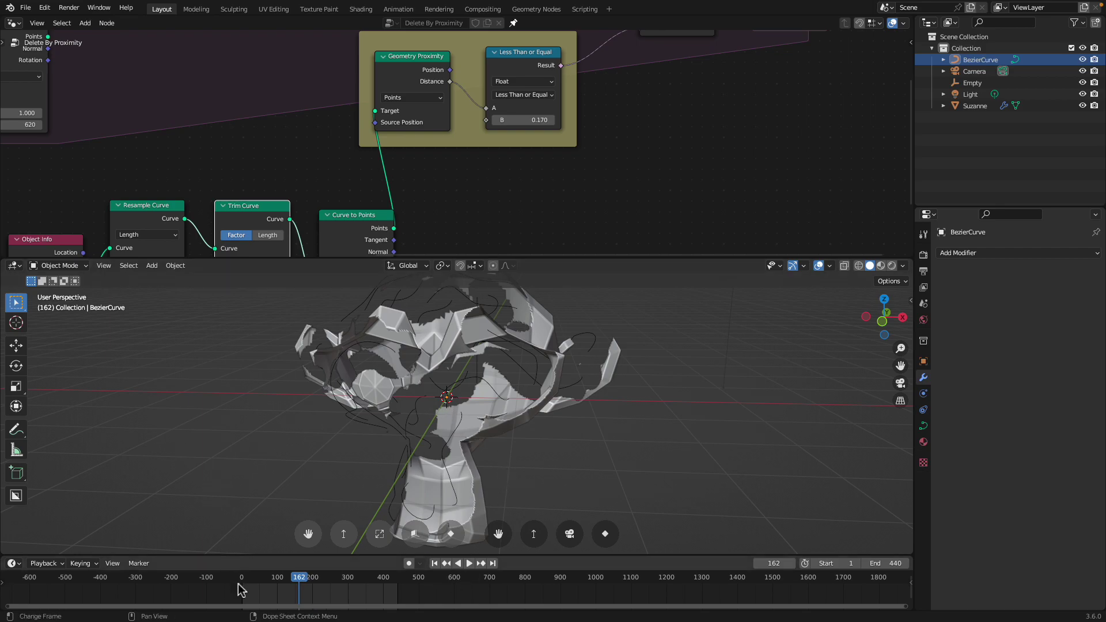
scroll(345, 480, "down", 1)
middle_click_drag(344, 480, 374, 465)
middle_click_drag(504, 126, 478, 172)
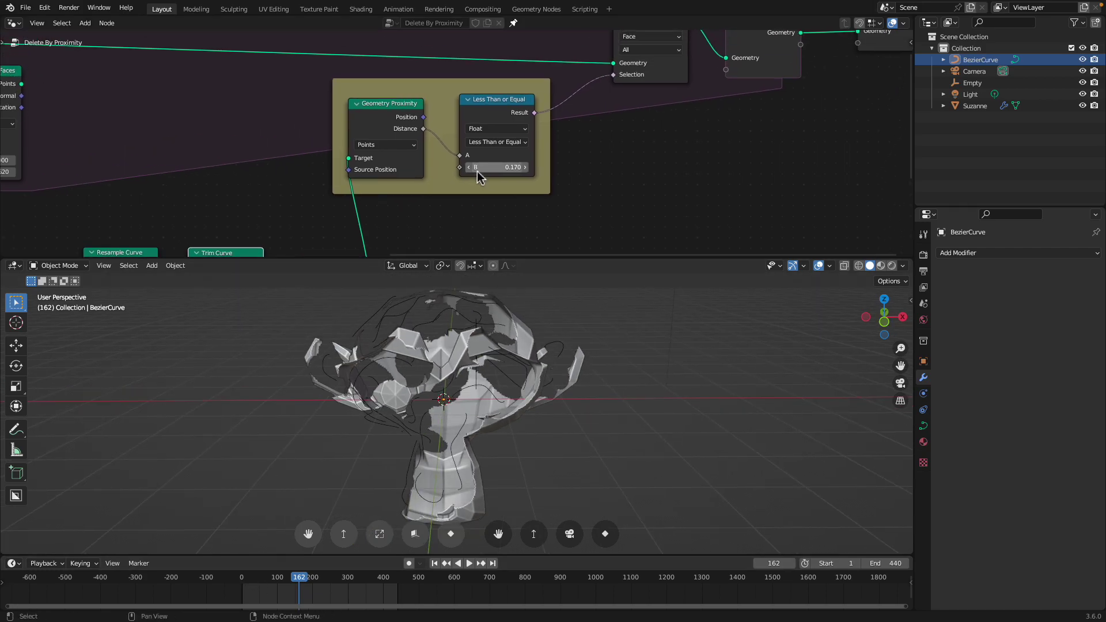
scroll(480, 171, "up", 1)
left_click_drag(514, 104, 519, 98)
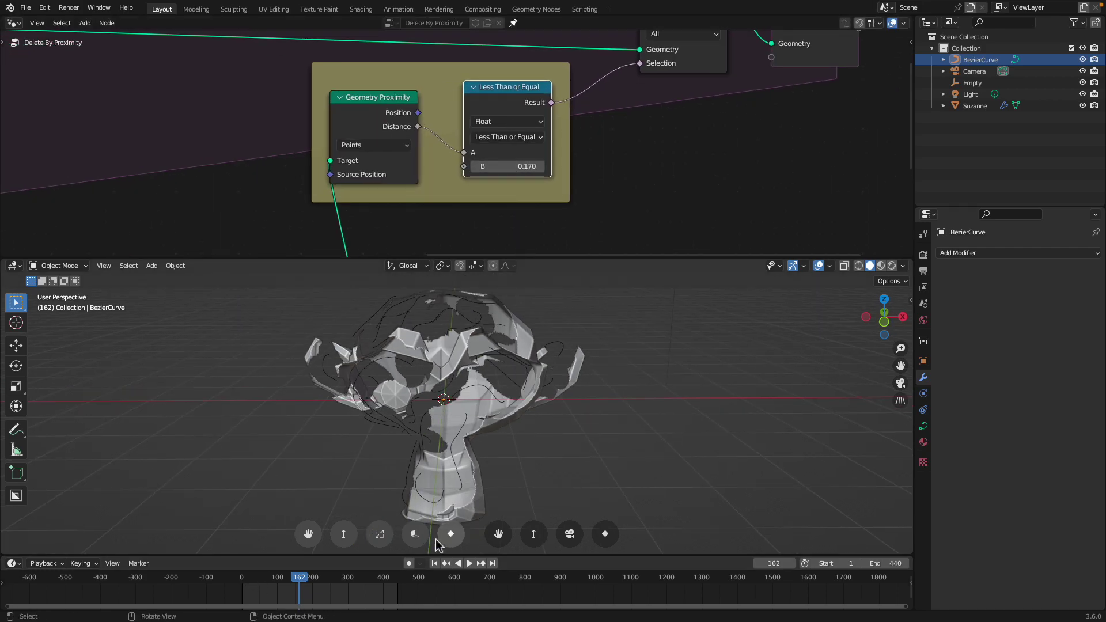
left_click(434, 564)
mouse_move(509, 167)
left_mouse_down()
mouse_move(460, 166)
mouse_move(519, 166)
mouse_move(483, 167)
mouse_move(498, 167)
left_mouse_up()
- Set the Resample Curve node's Length to 0.05 m, after trying 0.1 m
scroll(480, 153, "down", 5)
scroll(480, 153, "left", 5)
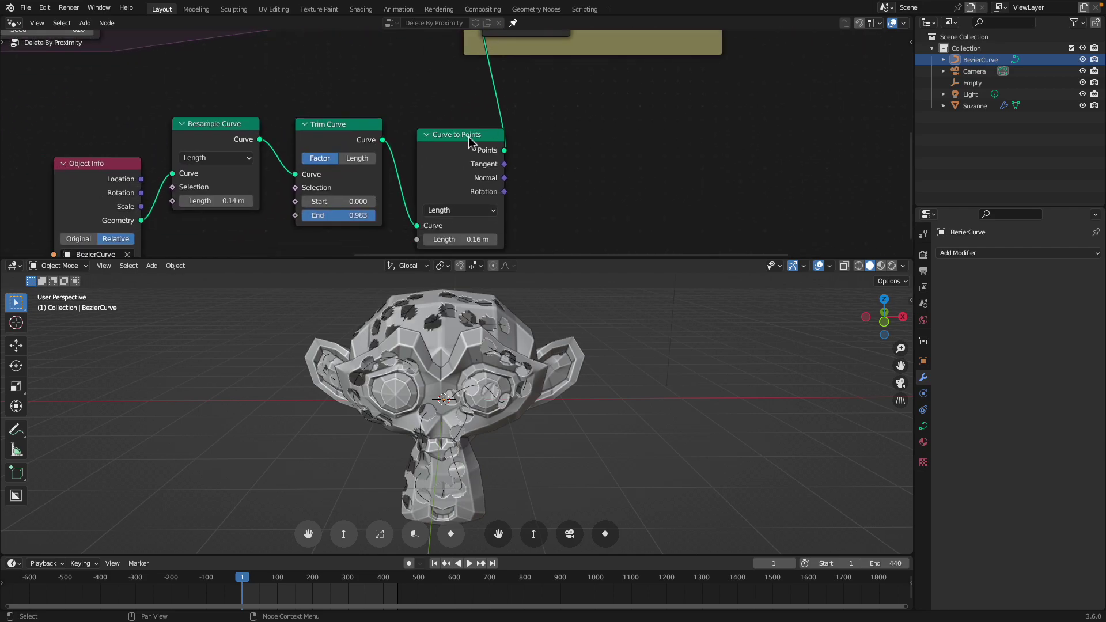
left_click(275, 180)
type(".1")
key("Return")
left_click(274, 178)
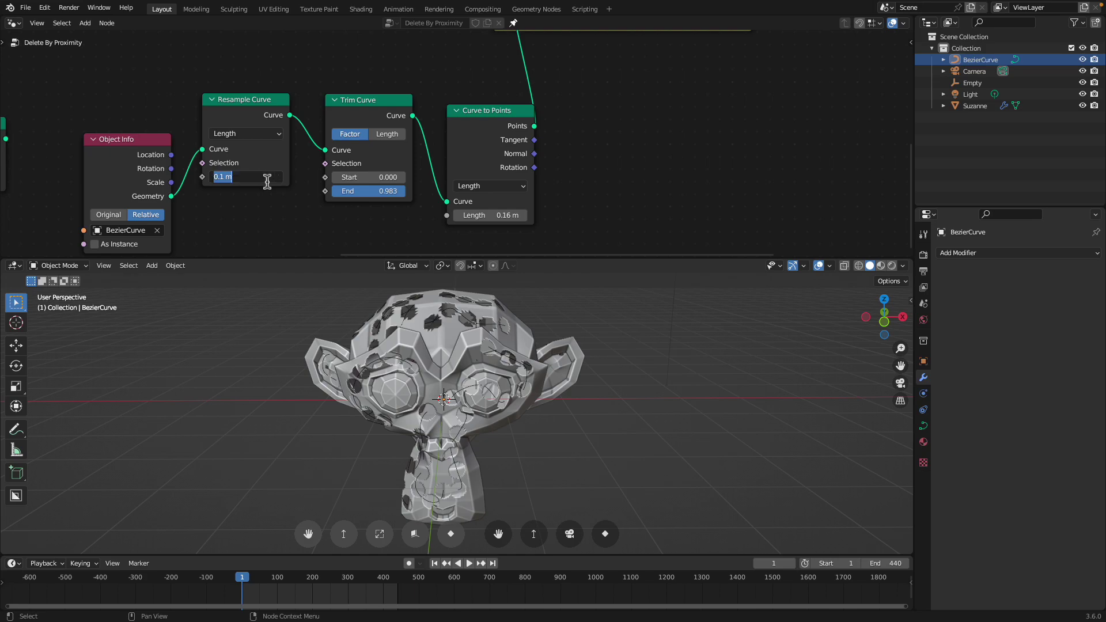
type("0.05")
key("Return")
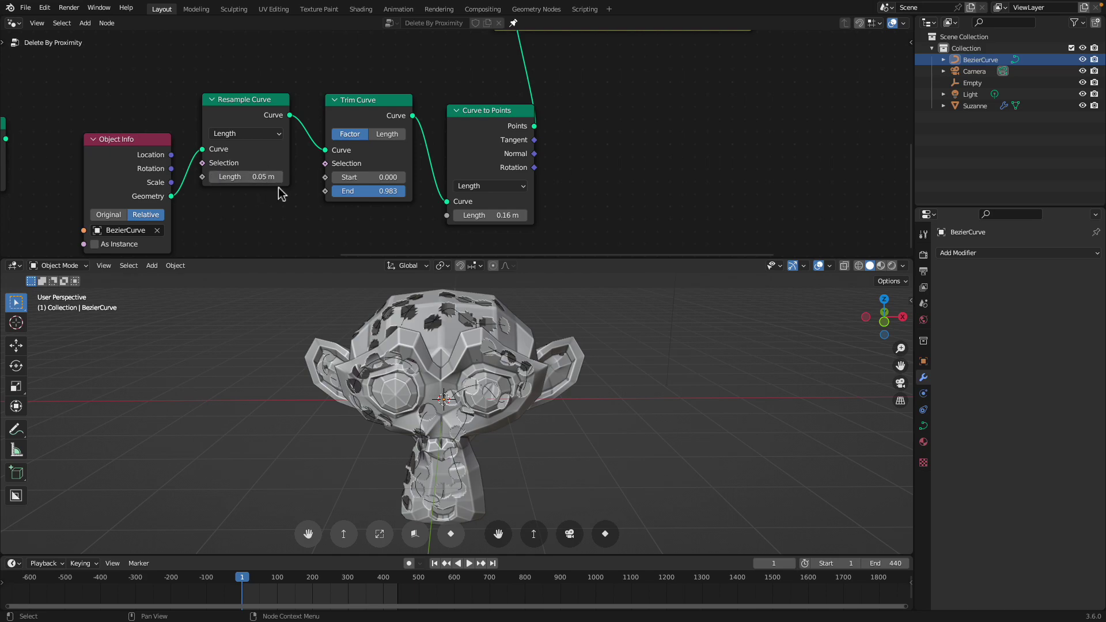
- Set the Curve to Points node's Length to 0.02 m and save the file
left_click_drag(481, 215, 512, 215, "shift")
left_click(485, 216)
key("Return")
middle_click_drag(511, 377, 496, 397)
key("super+s")
middle_click_drag(436, 328, 420, 391)
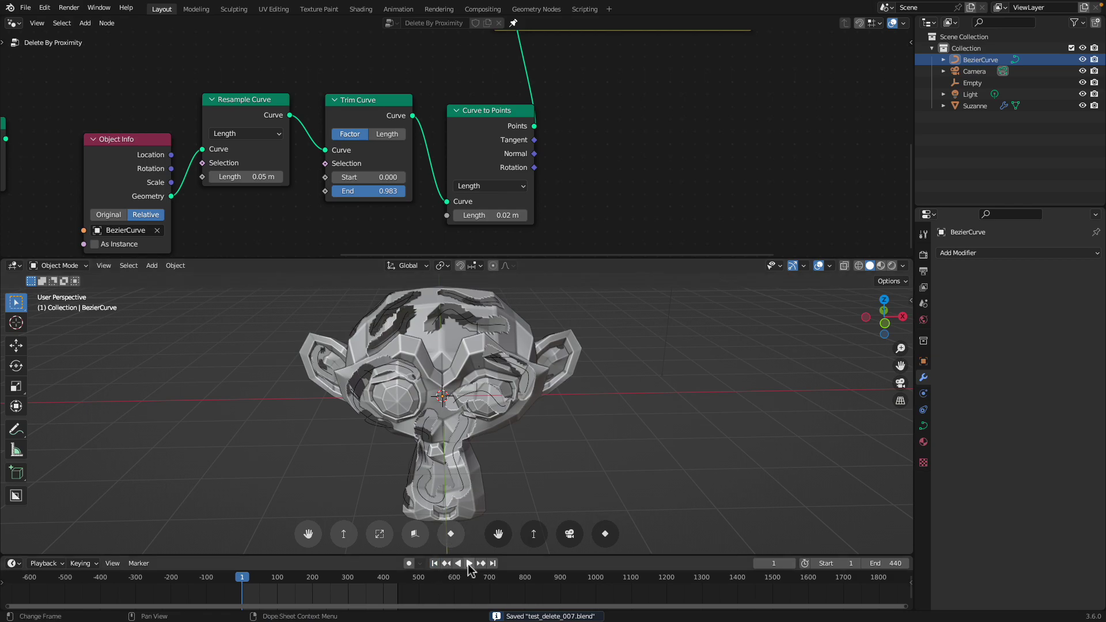
- Play the simulation while lowering the Trim Curve's End factor to 0.817
left_click_drag(376, 191, 332, 191)
left_click(474, 563)
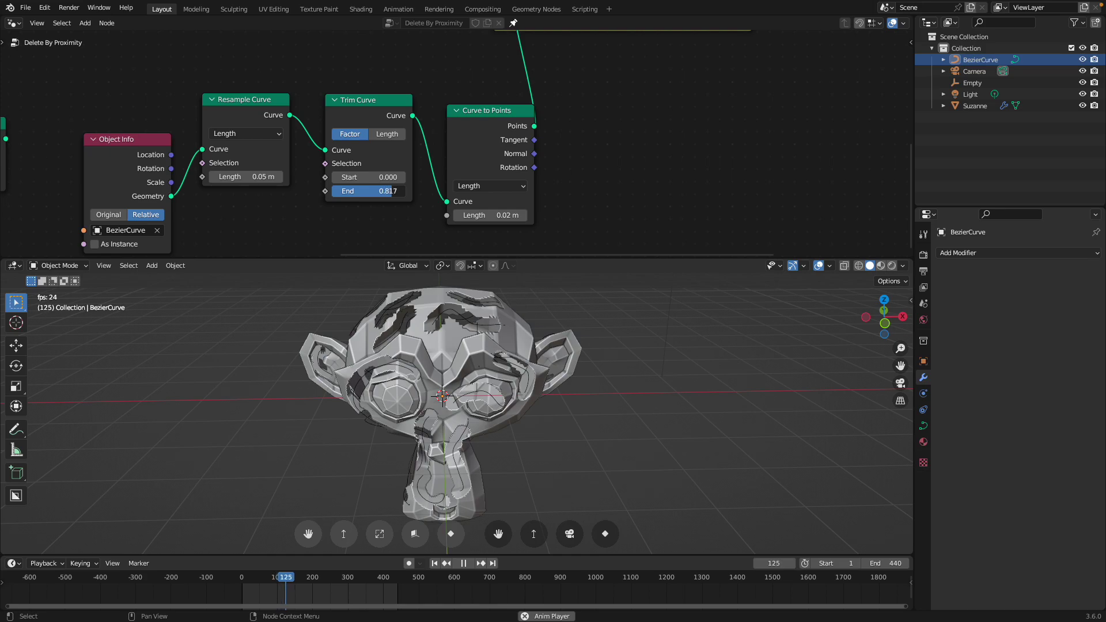
middle_click_drag(581, 331, 538, 308)
- Raise the Less Than or Equal threshold to 0.550 during playback and stop the simulation
middle_click_drag(570, 197, 490, 274)
left_click_drag(633, 74, 737, 75)
left_click(463, 565)
middle_click_drag(585, 426, 592, 442)
scroll(527, 145, "down", 4)
middle_click_drag(587, 140, 528, 226)
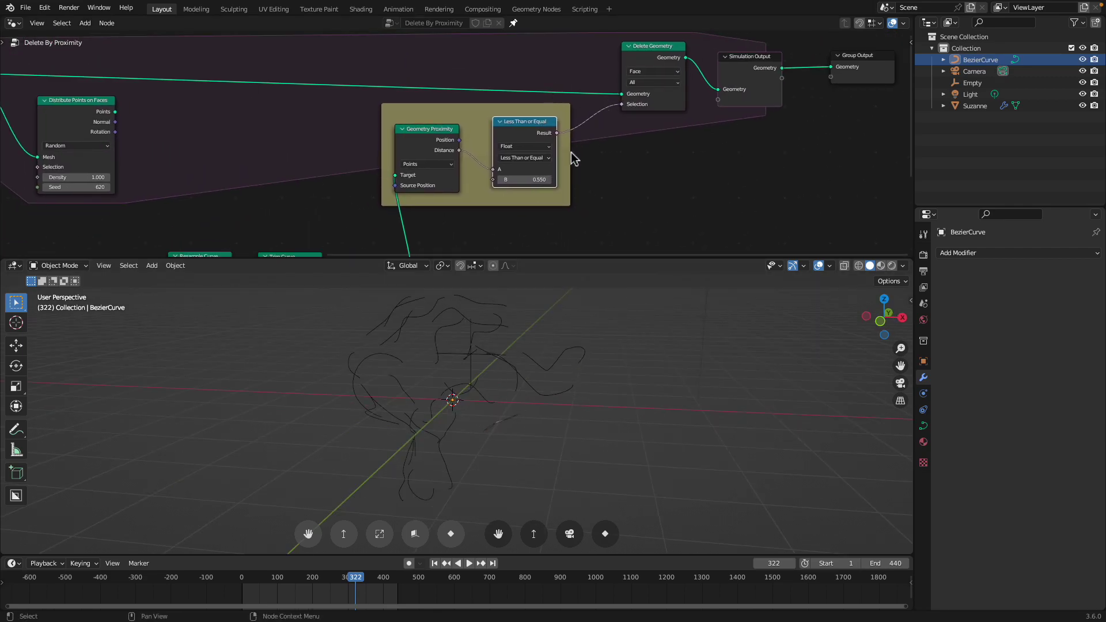
middle_click_drag(571, 156, 618, 108)
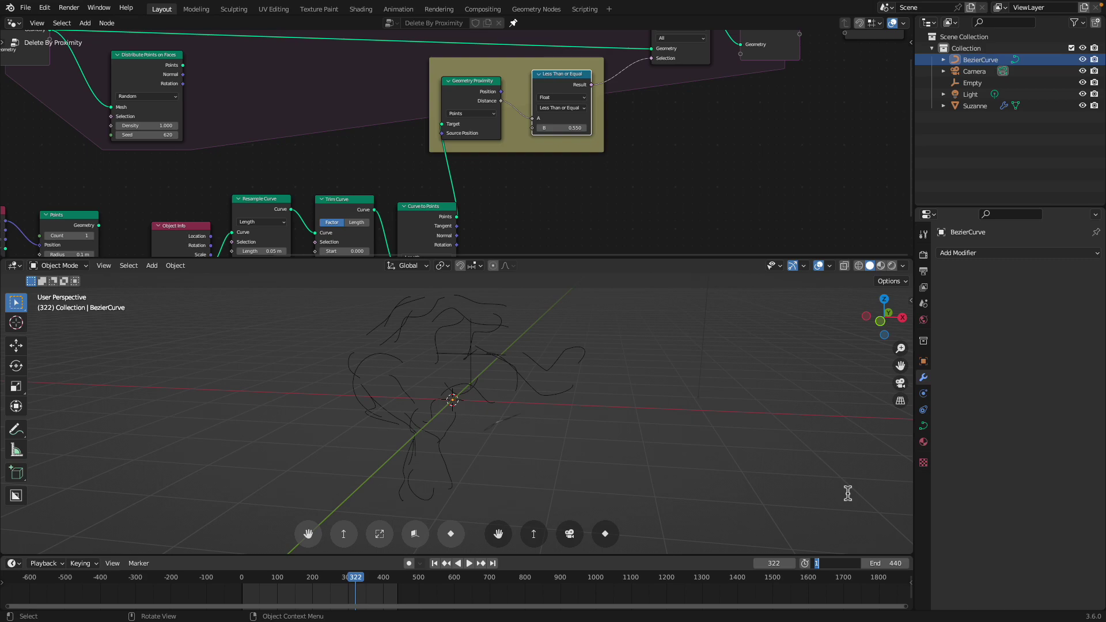
- Set the scene's start frame to 2 and play the simulation from there
left_click_drag(257, 587, 298, 582)
left_click(434, 563)
left_click(471, 564)
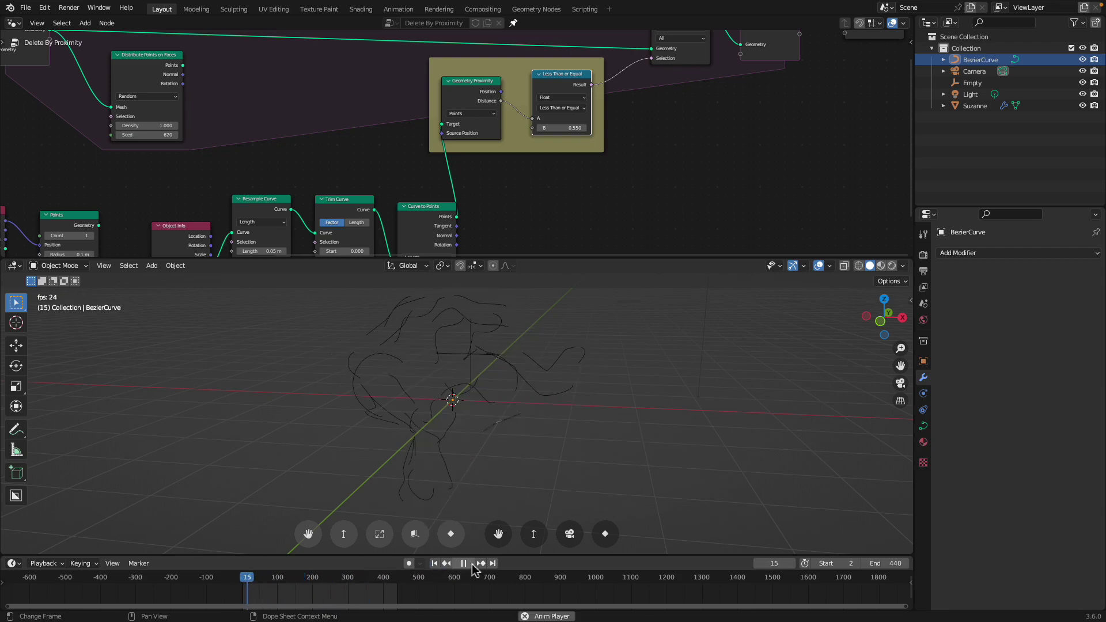
- Stop playback, set the Less Than or Equal threshold to 0.180 and replay from the start frame
left_click(464, 564)
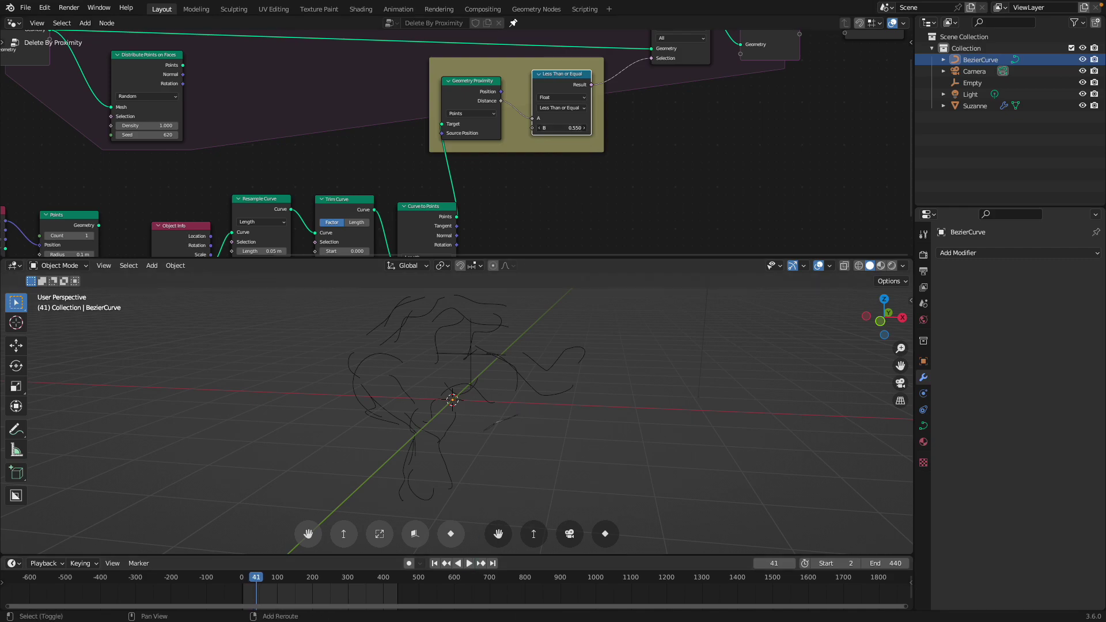
left_click(434, 563)
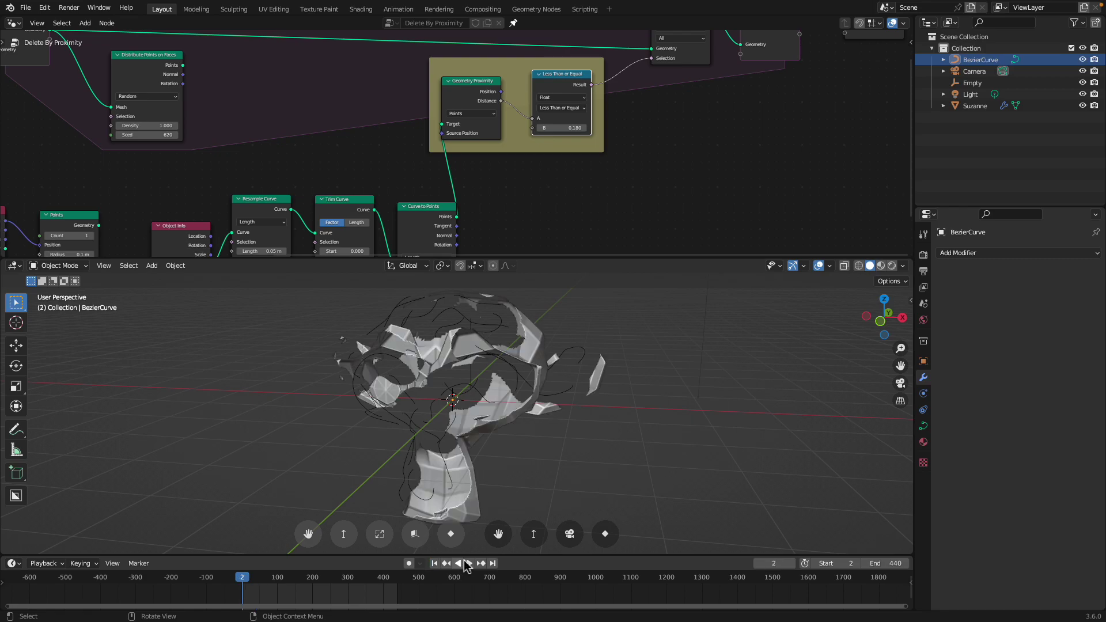
left_click(470, 563)
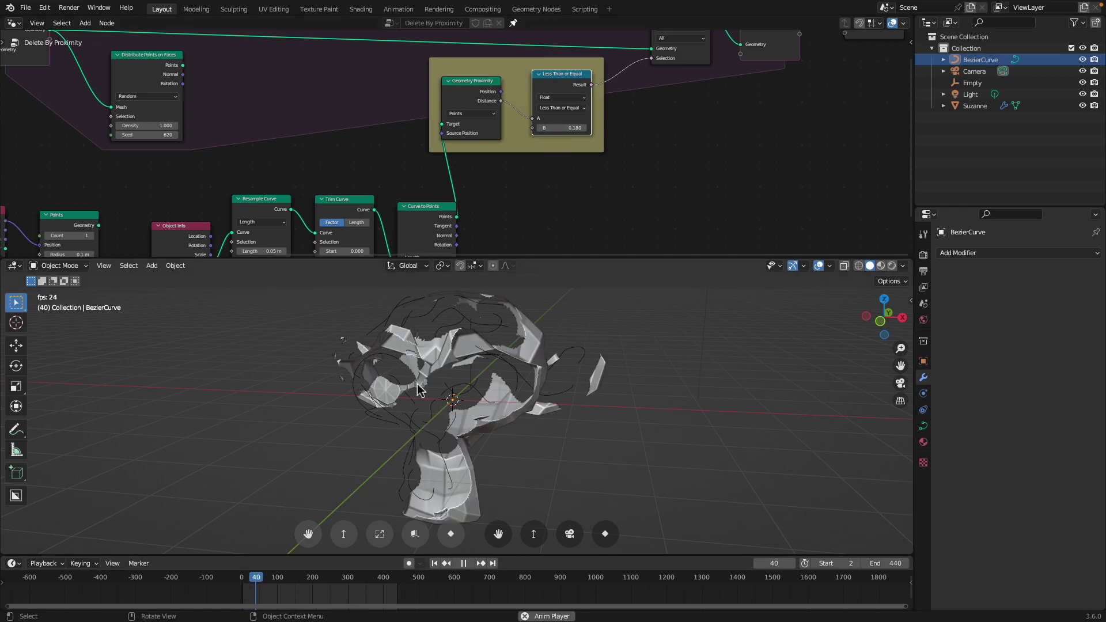
- Restart the simulation and raise the Trim Curve's End factor to about 0.48 while it plays
middle_click_drag(386, 187, 380, 196)
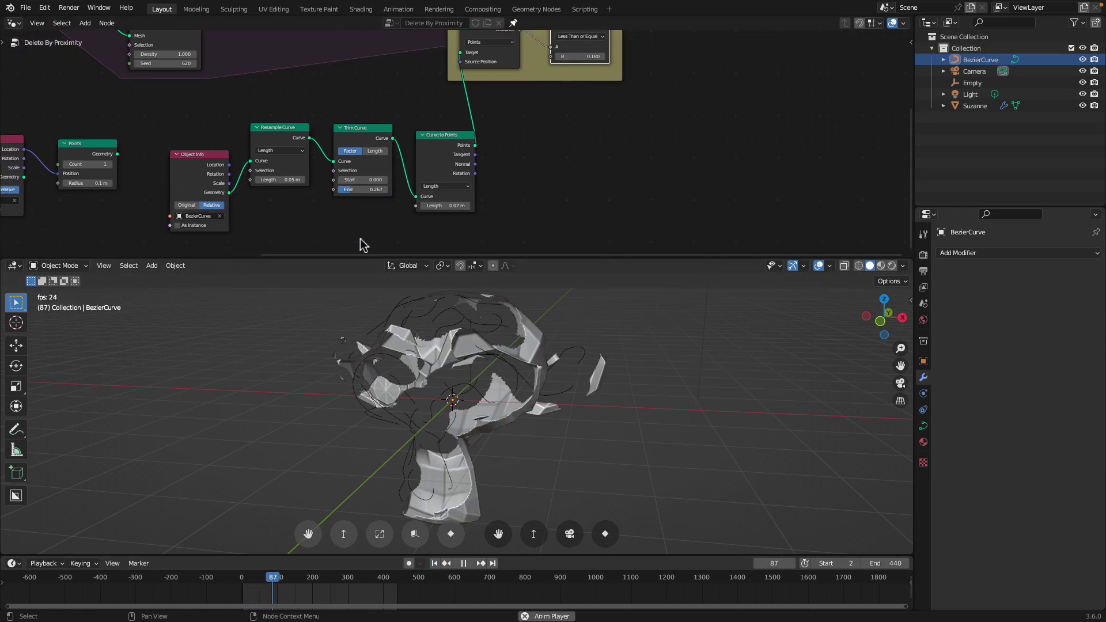
left_click(435, 563)
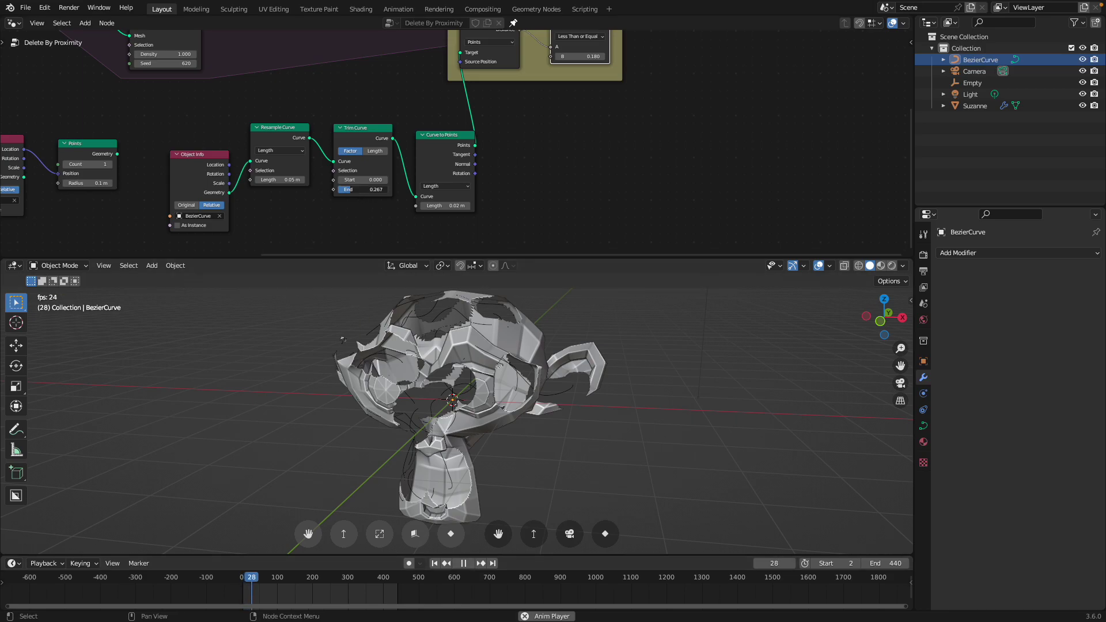
middle_click_drag(352, 198, 385, 206)
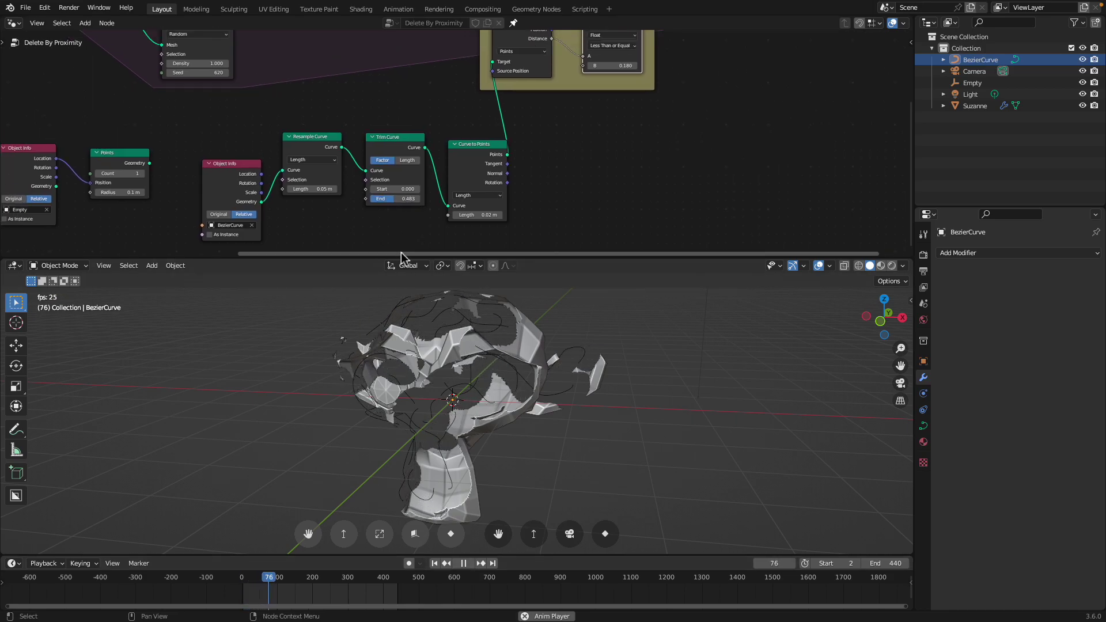
- Enlarge the node editor area and bring the whole simulation node tree into view
left_click_drag(385, 259, 385, 392)
scroll(385, 222, "down", 3)
middle_click_drag(251, 173, 338, 202)
scroll(338, 202, "up", 2)
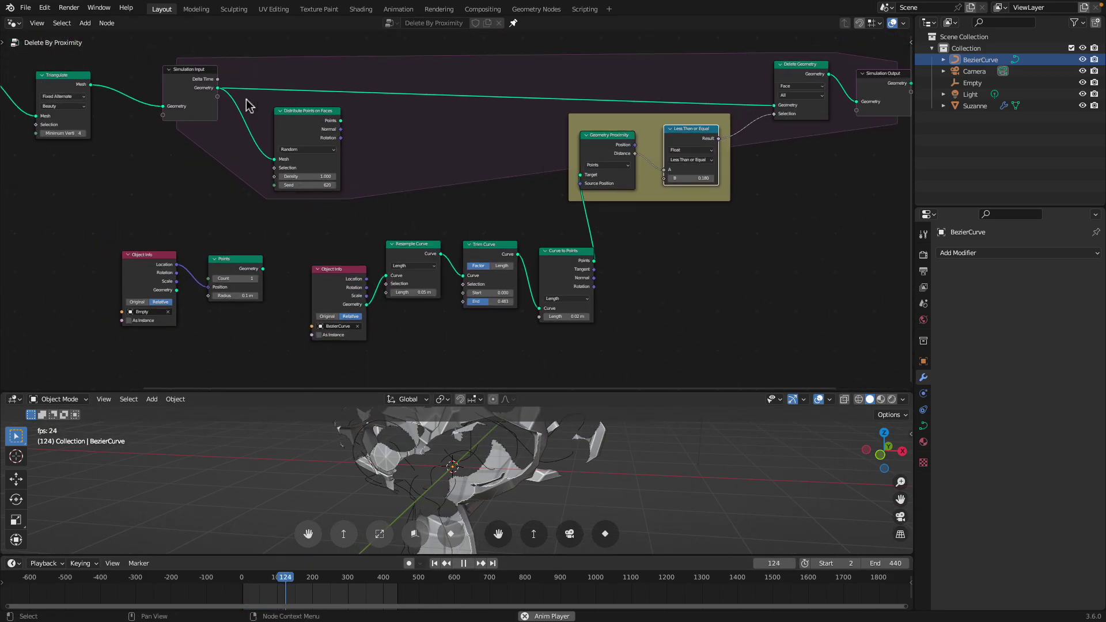
- Try driving the Trim Curve's End with the Simulation Input's Delta Time and play the result from the start
key("space")
left_click_drag(217, 79, 462, 301)
left_click(436, 564)
left_click(469, 564)
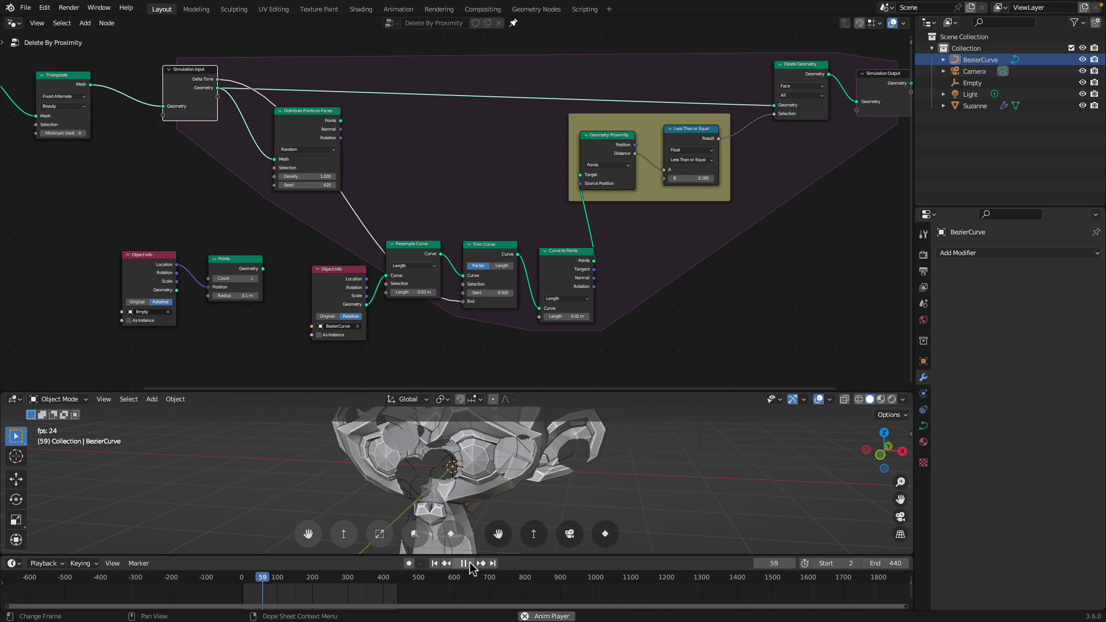
key("space")
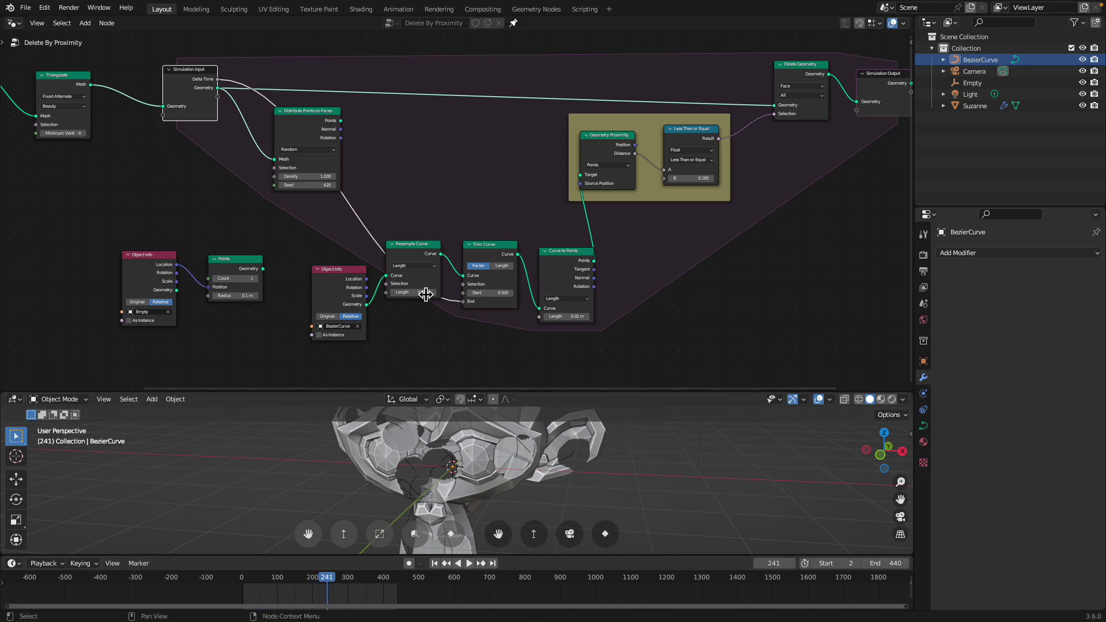
- Move the Trim Curve and Resample Curve nodes up to free space below them
left_click_drag(478, 256, 477, 214)
left_click_drag(415, 254, 410, 201)
middle_click_drag(423, 315, 433, 295)
- Add a Scene Time node, connect its Seconds output to the Trim Curve's End and play the simulation
key("shift+a")
left_click(433, 294)
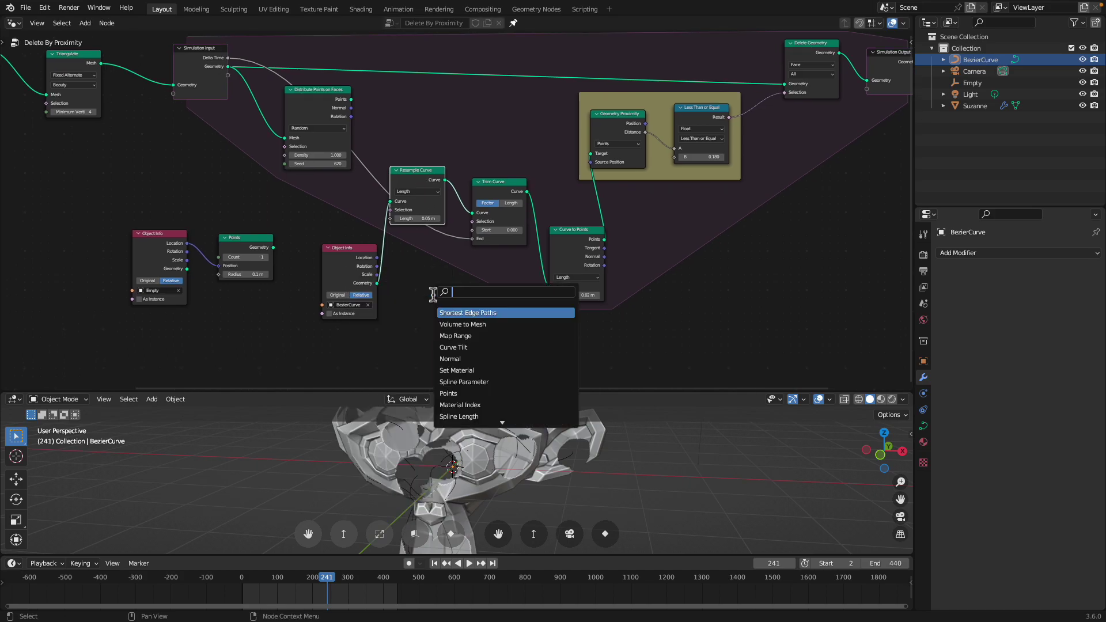
type("scene")
key("Return")
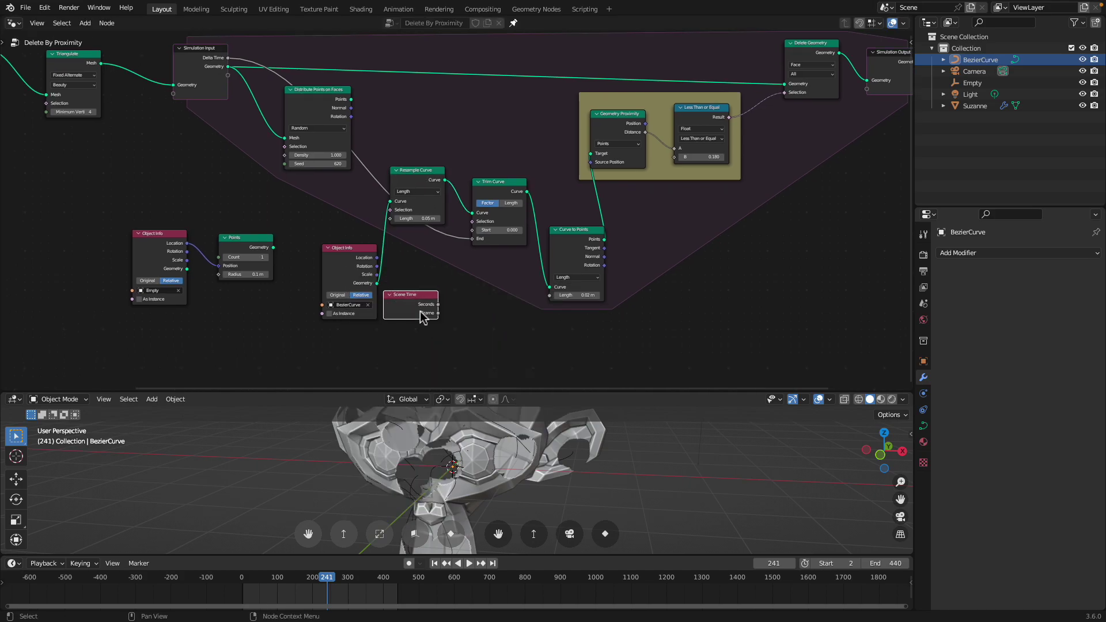
left_click_drag(438, 313, 472, 238)
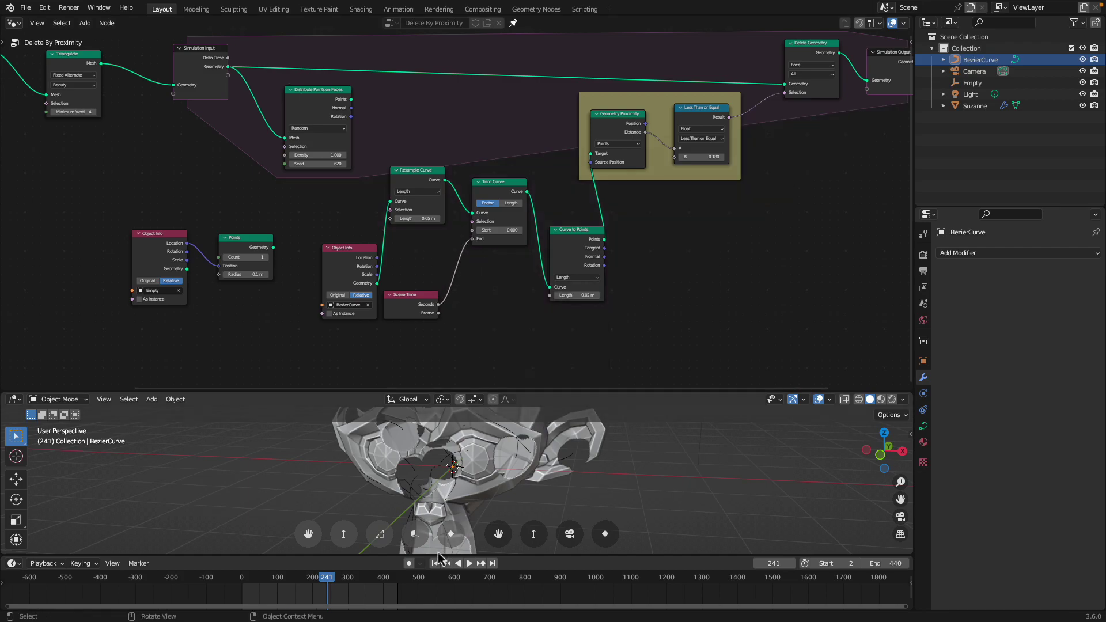
left_click(468, 563)
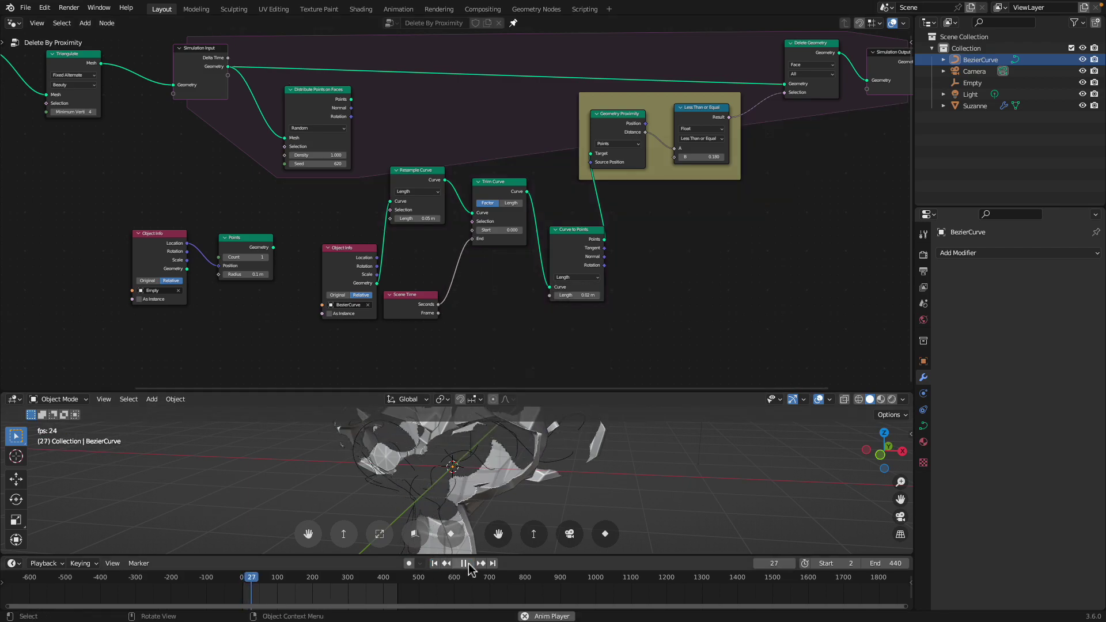
- Stop playback and insert a Map Range node between the Scene Time's Seconds output and the Trim Curve's End input
left_click(468, 563)
middle_click_drag(461, 291, 459, 257)
key("shift+a")
left_click(459, 256)
type("map")
key("Return")
left_click(460, 257)
scroll(473, 259, "up", 3)
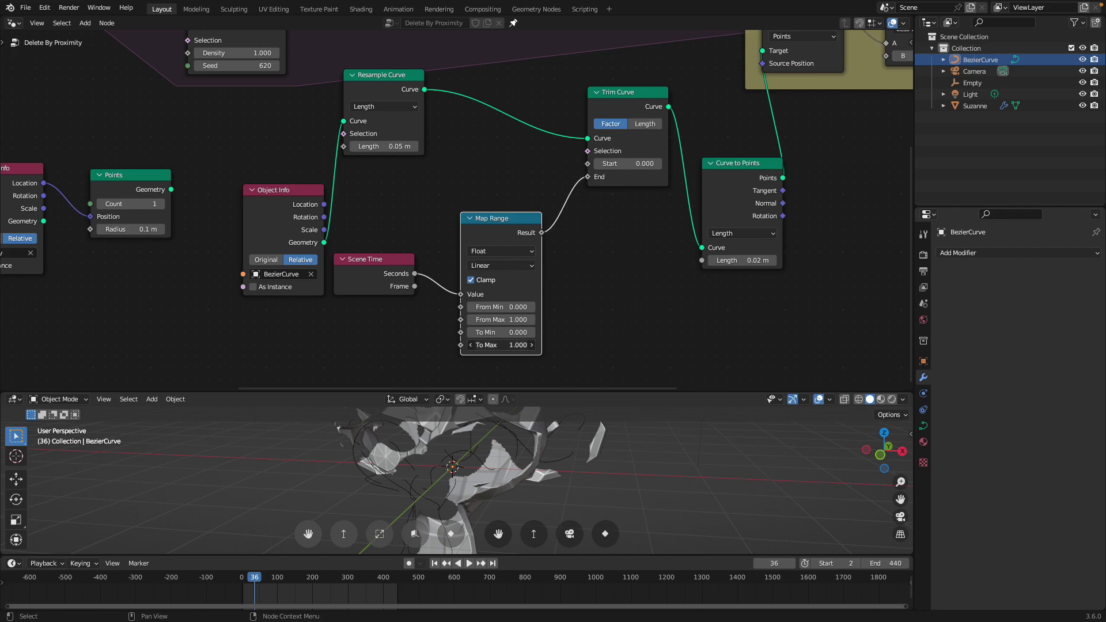
- Try a From Max of 40 on the Map Range node and play the simulation
left_click(499, 320)
type("2")
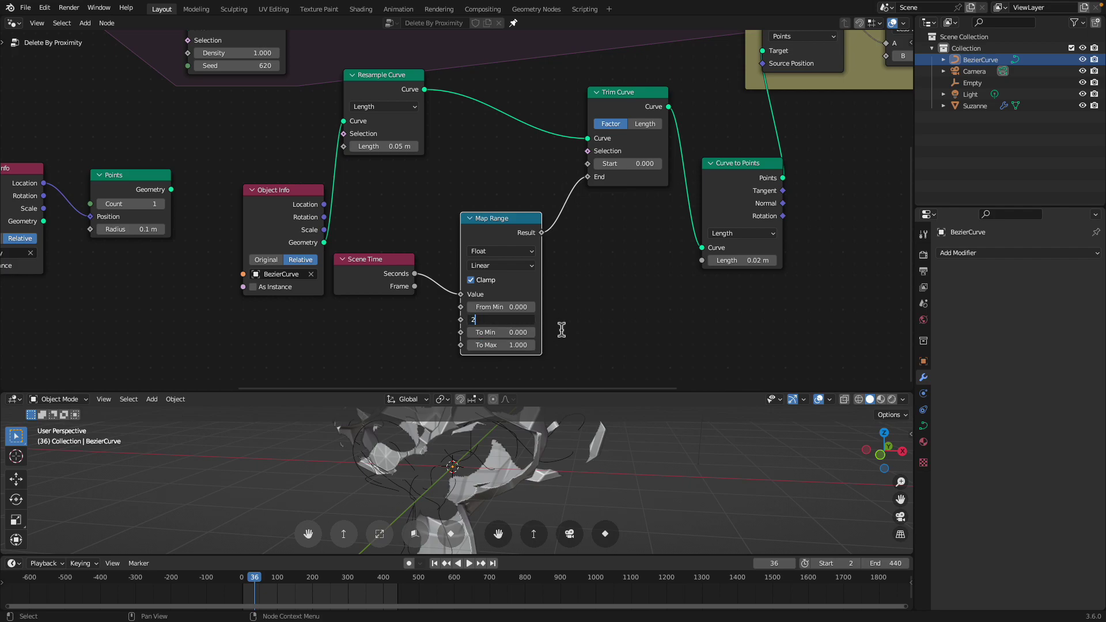
type("0")
key("Return")
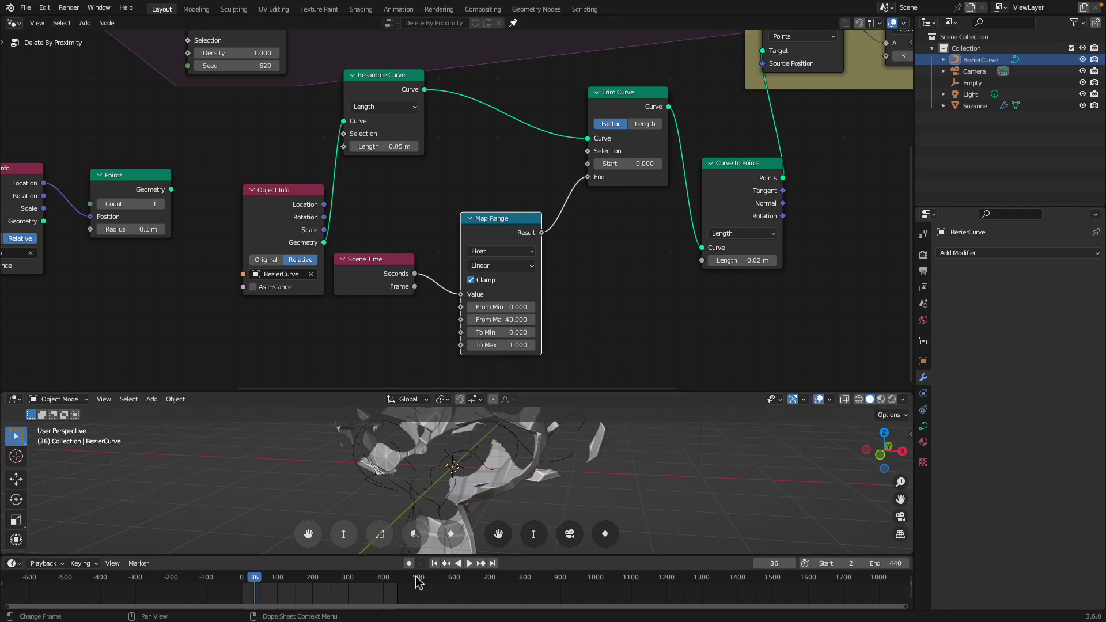
left_click(460, 564)
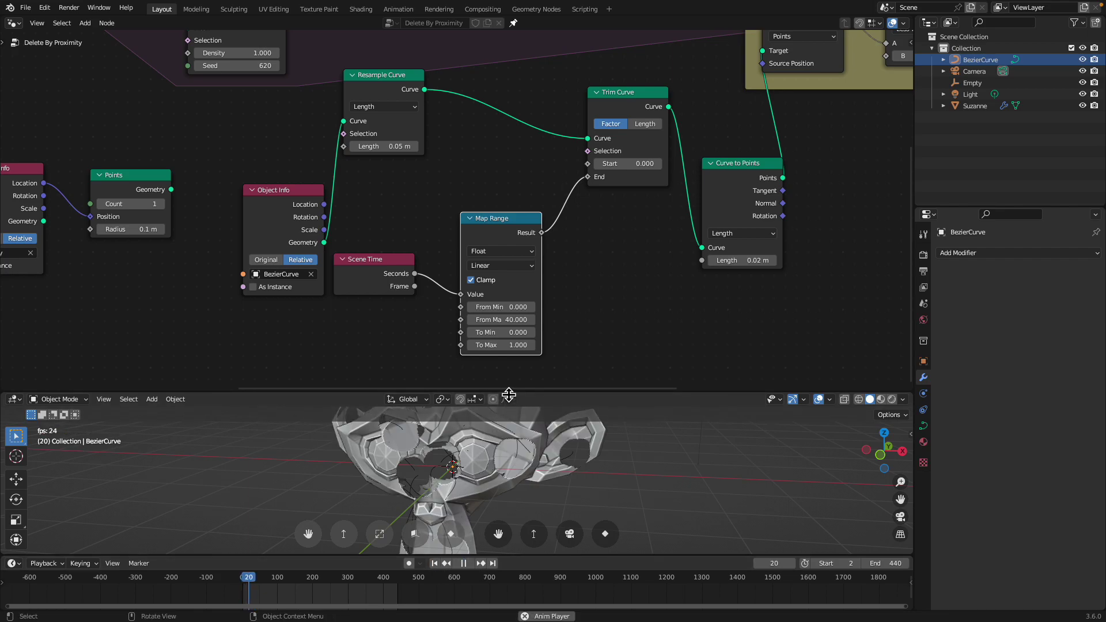
- Enlarge the 3D viewport and set the Map Range's From Max to 20 during playback
left_click_drag(506, 393, 500, 372)
left_click(511, 289)
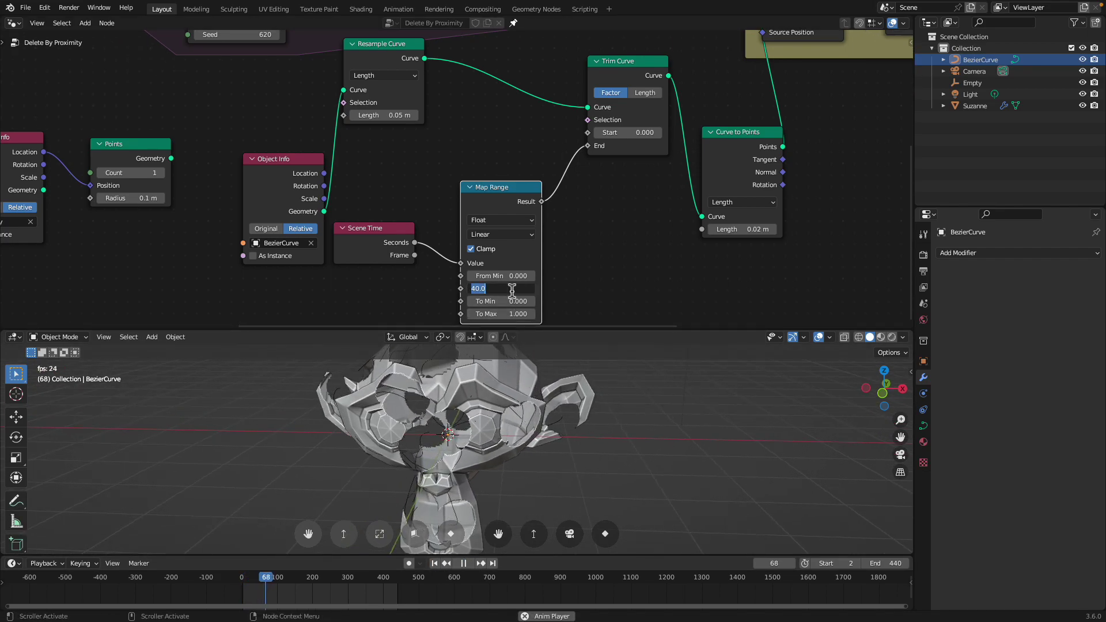
type("20")
key("Return")
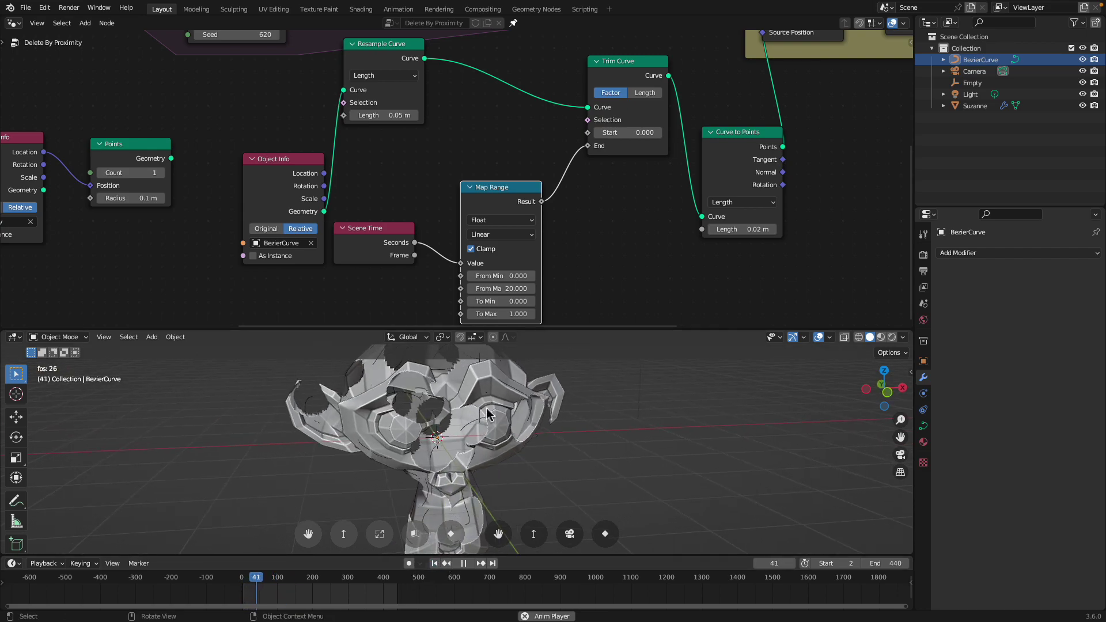
- Set the Curve to Points length to 0.01 m and the Less Than or Equal node's B threshold to 0.480
middle_click_drag(510, 199, 379, 172)
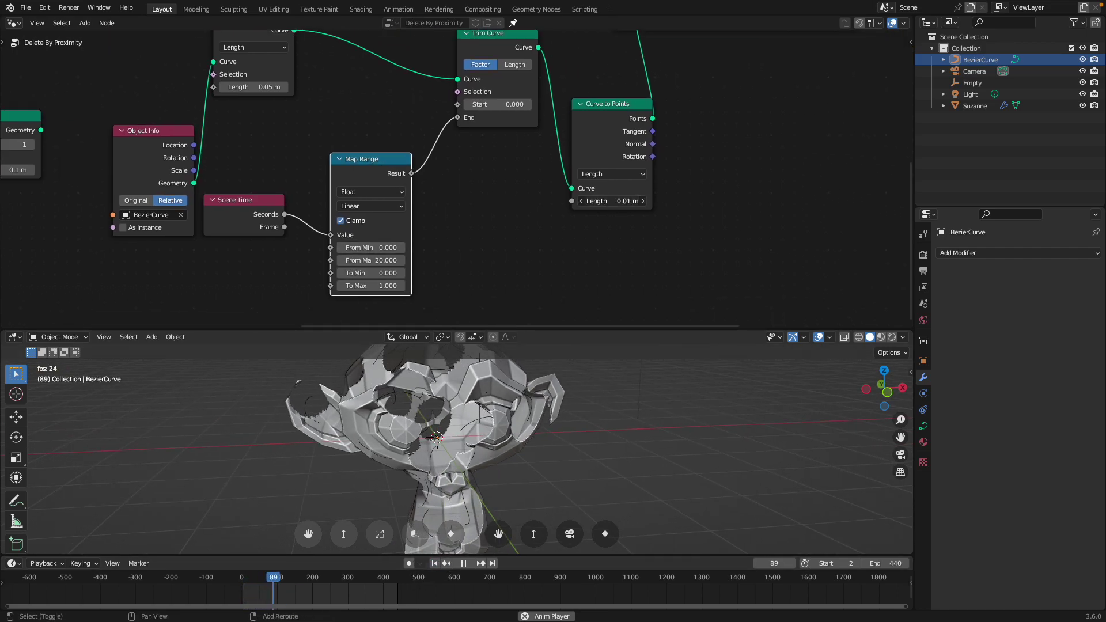
scroll(634, 183, "up", 5)
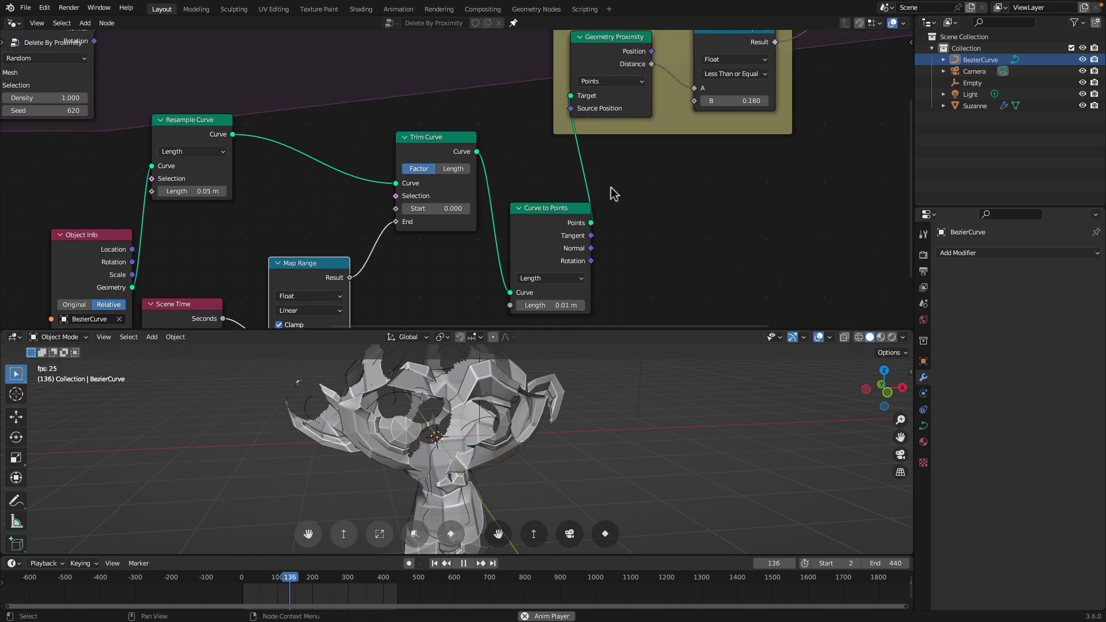
left_click_drag(745, 107, 800, 107)
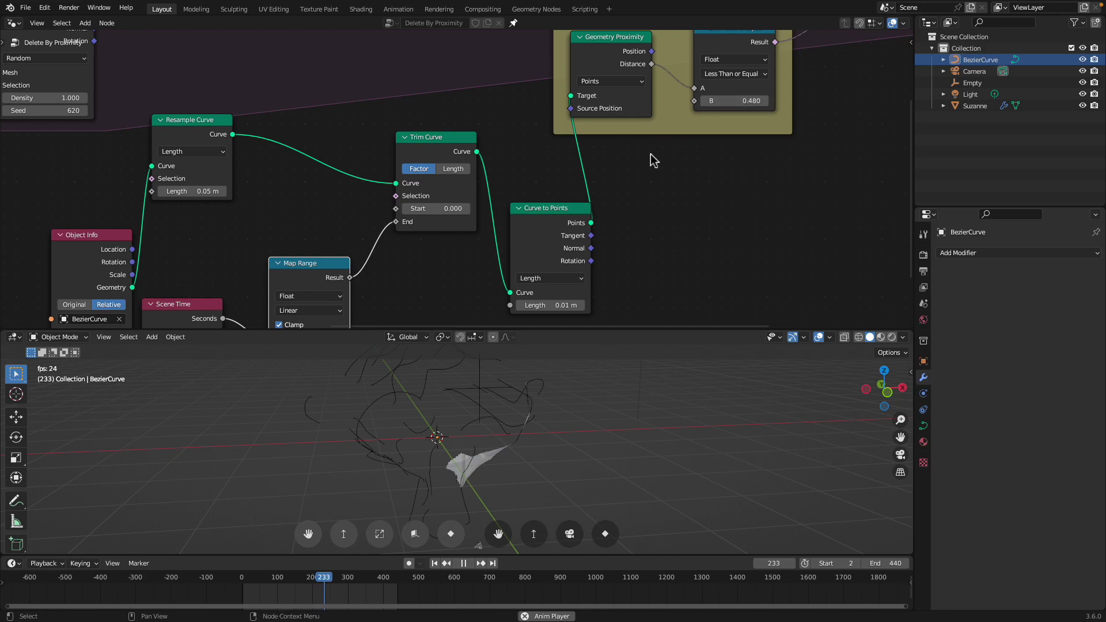
- Connect the Map Range's Result to the Less Than or Equal node's B input and restart the simulation from the first frame
middle_click_drag(630, 177, 591, 127)
scroll(591, 127, "down", 1)
left_click_drag(332, 219, 650, 56)
left_click(436, 563)
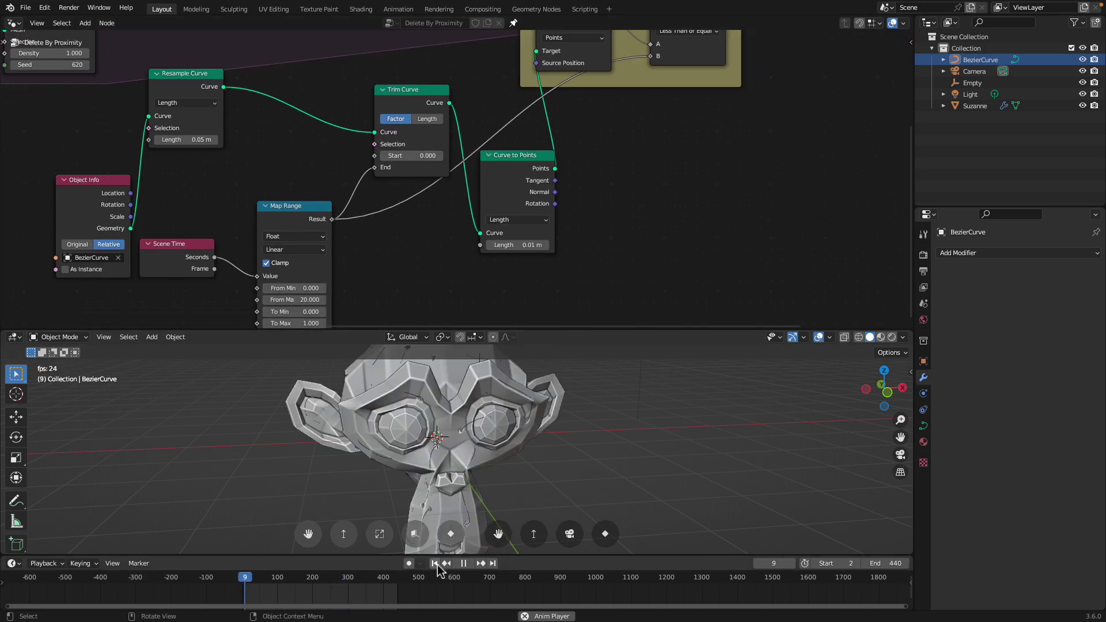
- Set the scene's start frame to 1 and replay the simulation in an enlarged 3D viewport
left_click(814, 563)
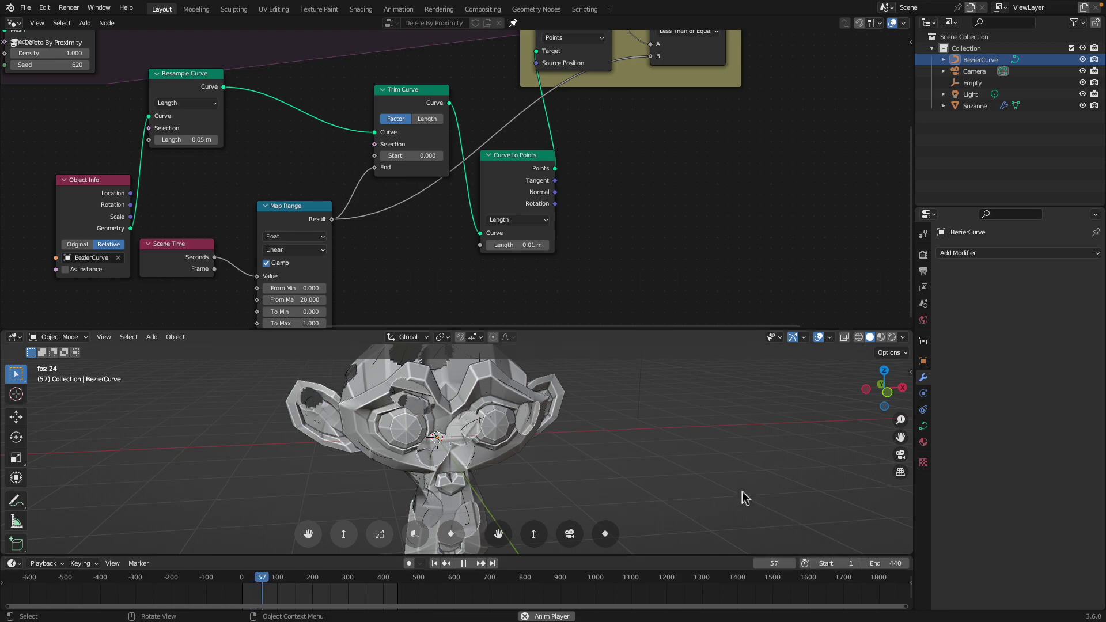
left_click(436, 564)
middle_click_drag(509, 494, 487, 493)
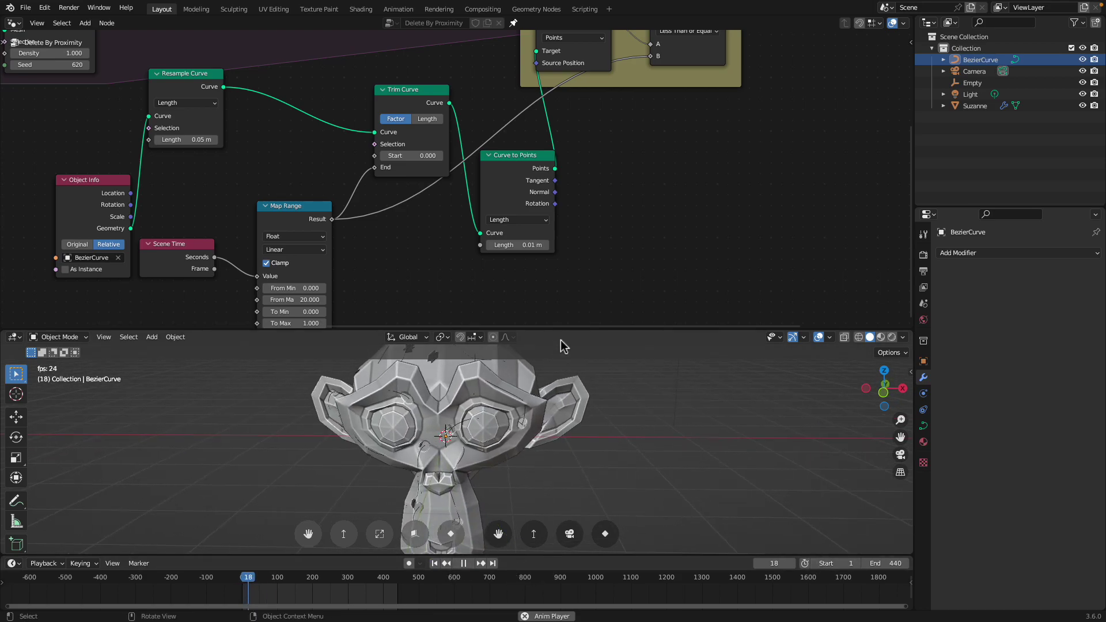
left_click_drag(564, 329, 562, 225)
middle_click_drag(563, 230, 530, 320)
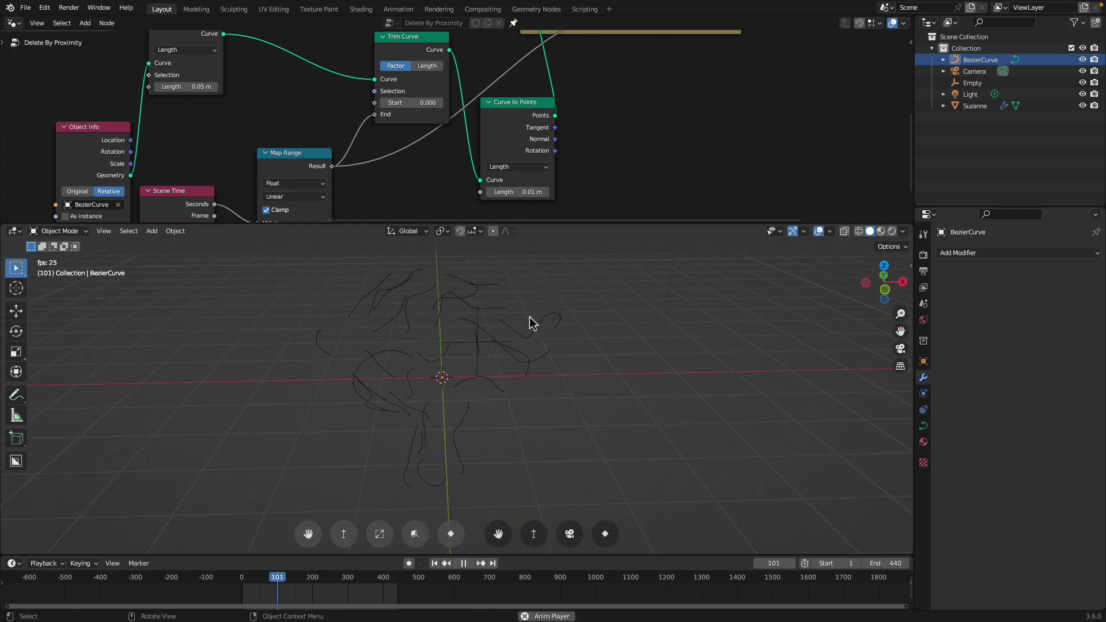
- Replay the simulation from the start, stop it and save the file
left_click(435, 563)
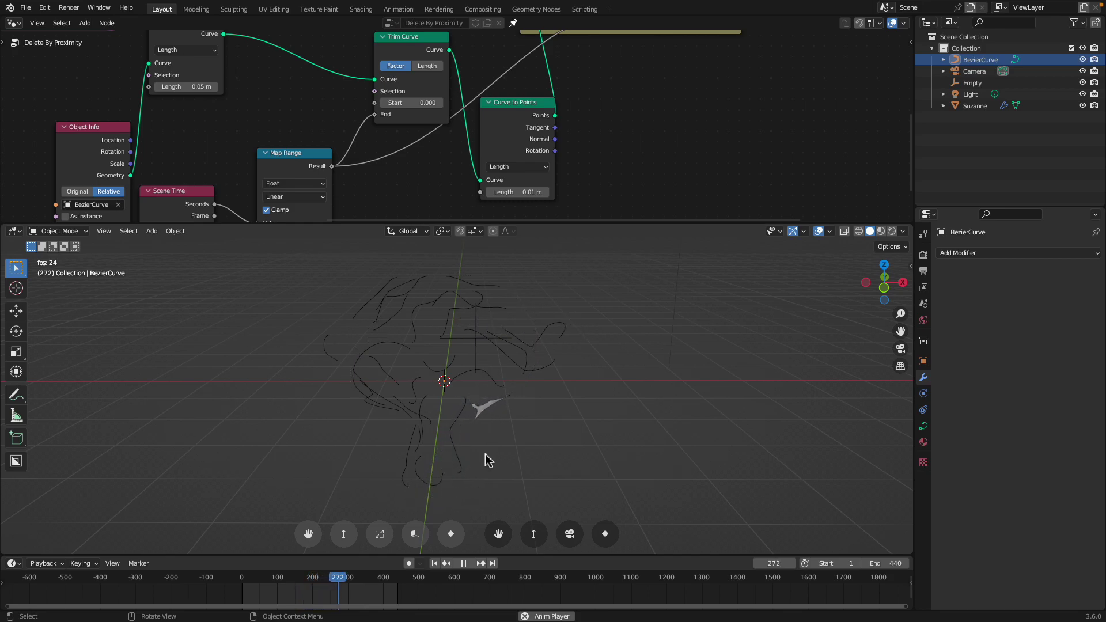
middle_click_drag(487, 454, 477, 443)
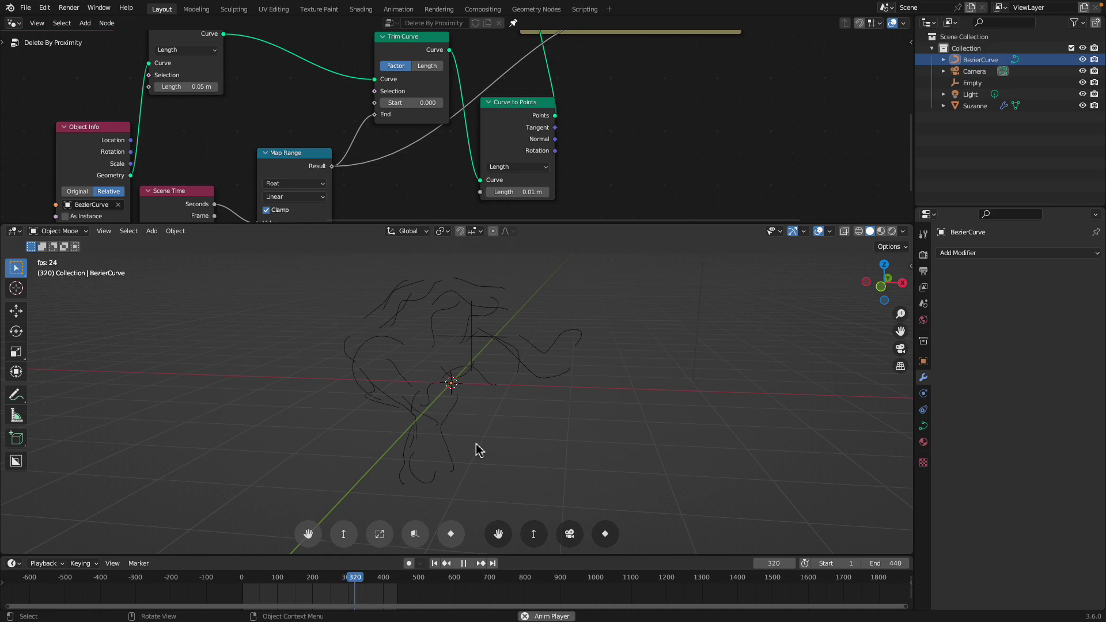
key("space")
key("ctrl+s")
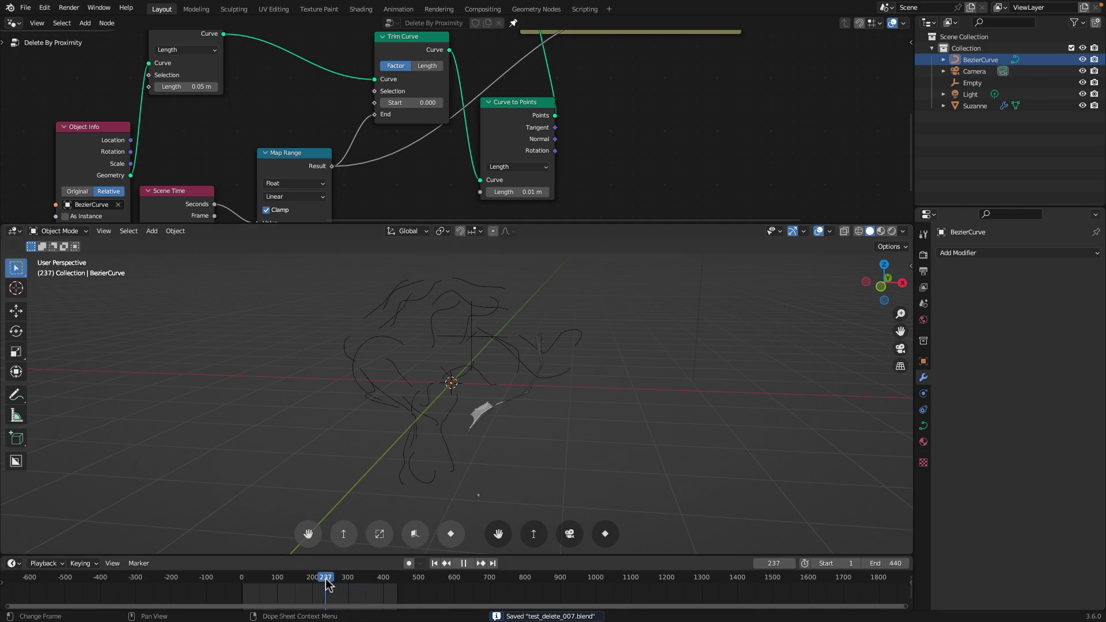
- Scrub to frame 113 and enlarge the node editor around the framed Geometry Proximity and Less Than or Equal nodes
left_click_drag(325, 582, 281, 579)
left_click_drag(572, 228, 573, 333)
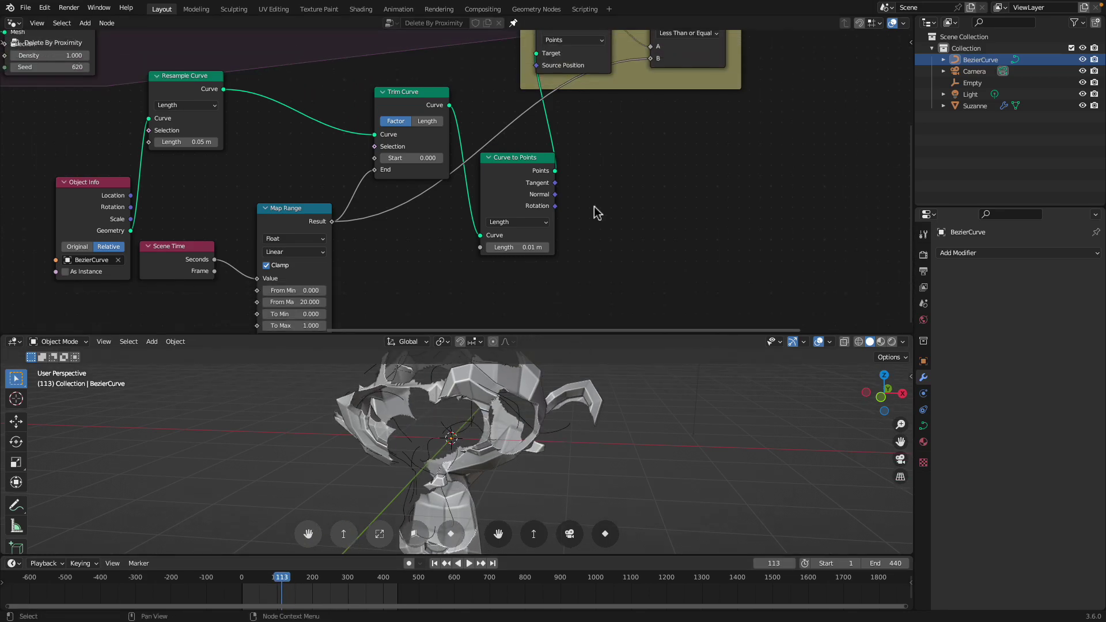
scroll(598, 196, "up", 2)
middle_click_drag(567, 69, 543, 221)
left_click_drag(536, 102, 548, 86)
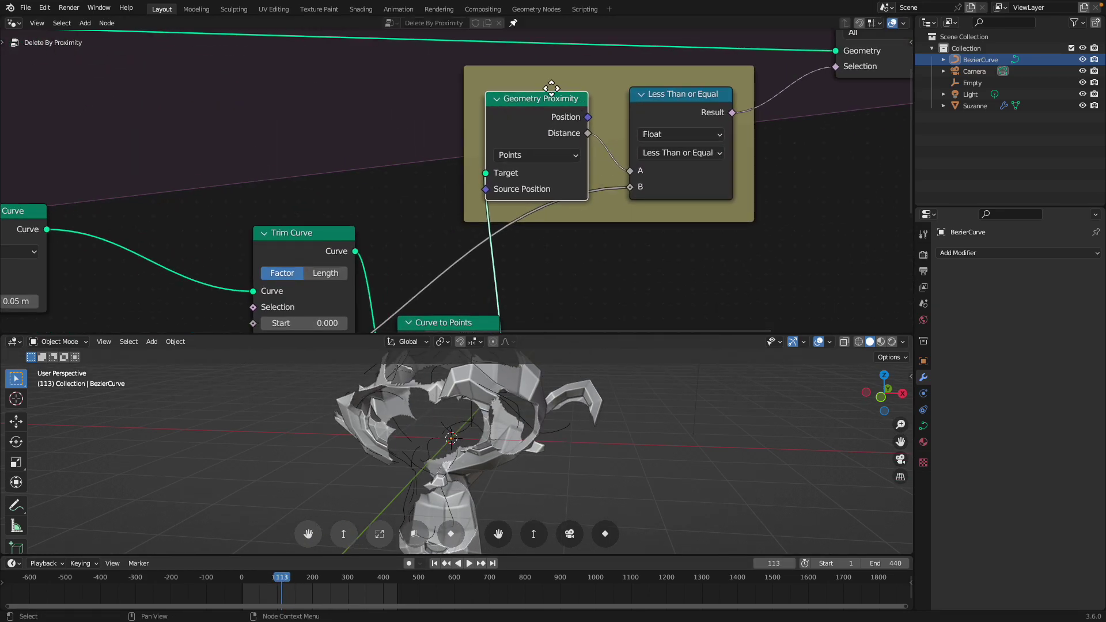
- Examine the partly deleted monkey head from several angles, then play the simulation onward to frame 233
middle_click_drag(527, 449, 500, 453)
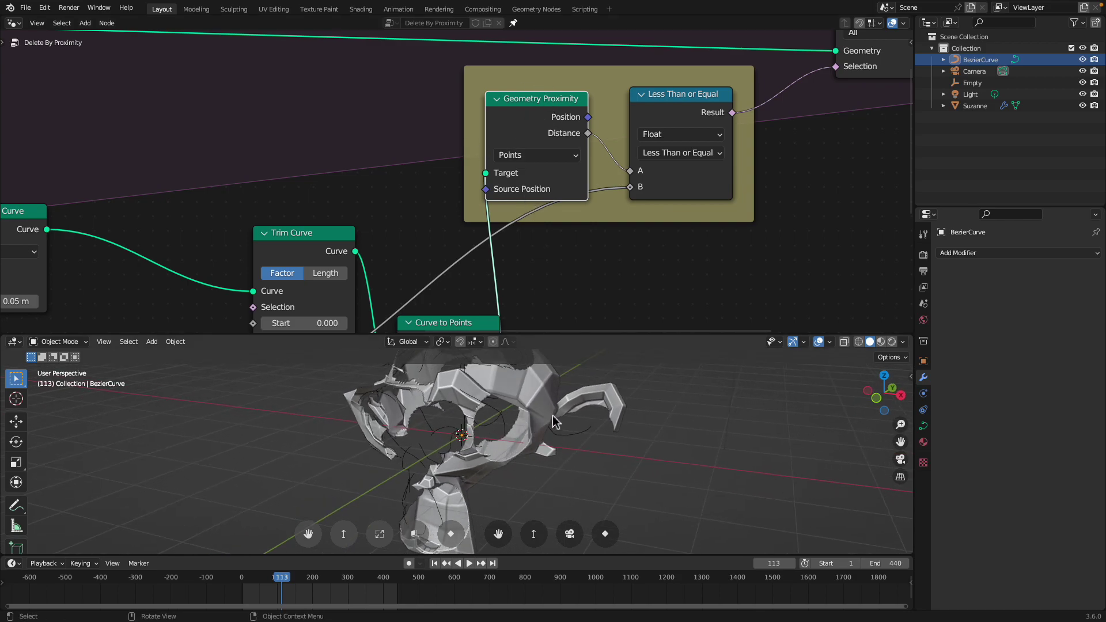
left_click_drag(562, 338, 562, 240)
middle_click_drag(455, 377, 466, 403)
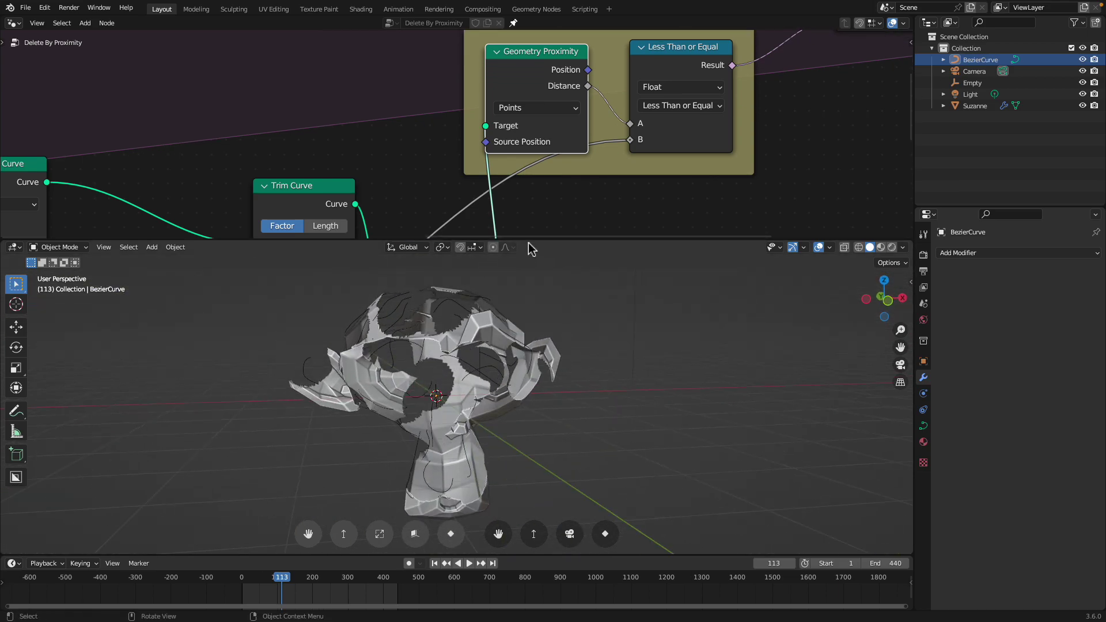
left_click_drag(534, 241, 537, 260)
middle_click_drag(535, 322, 528, 367)
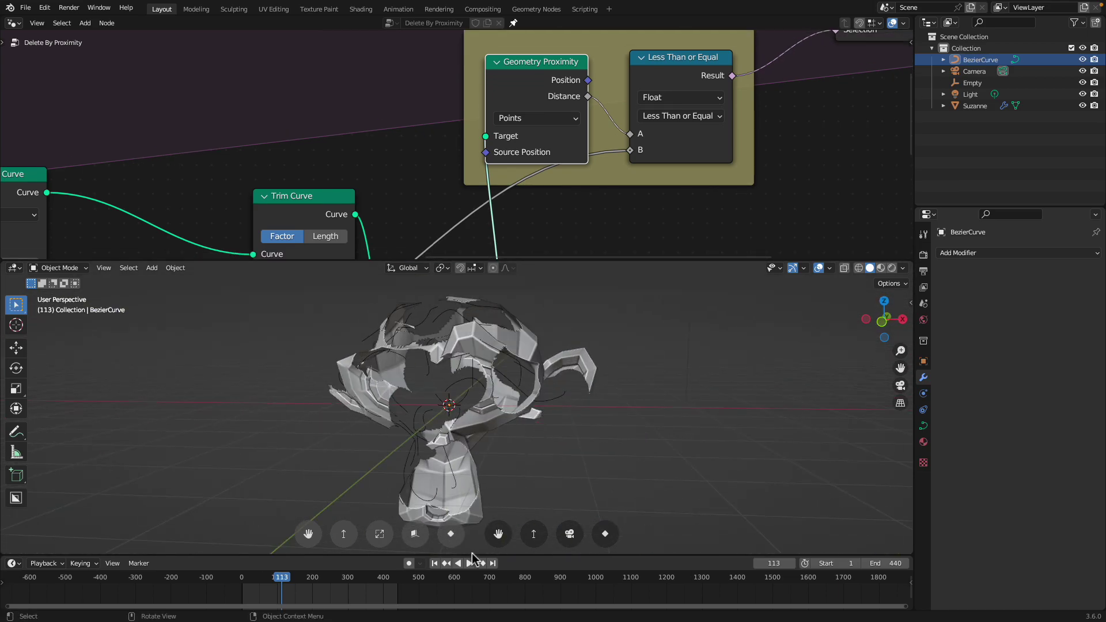
left_click(474, 563)
middle_click_drag(520, 458, 478, 518)
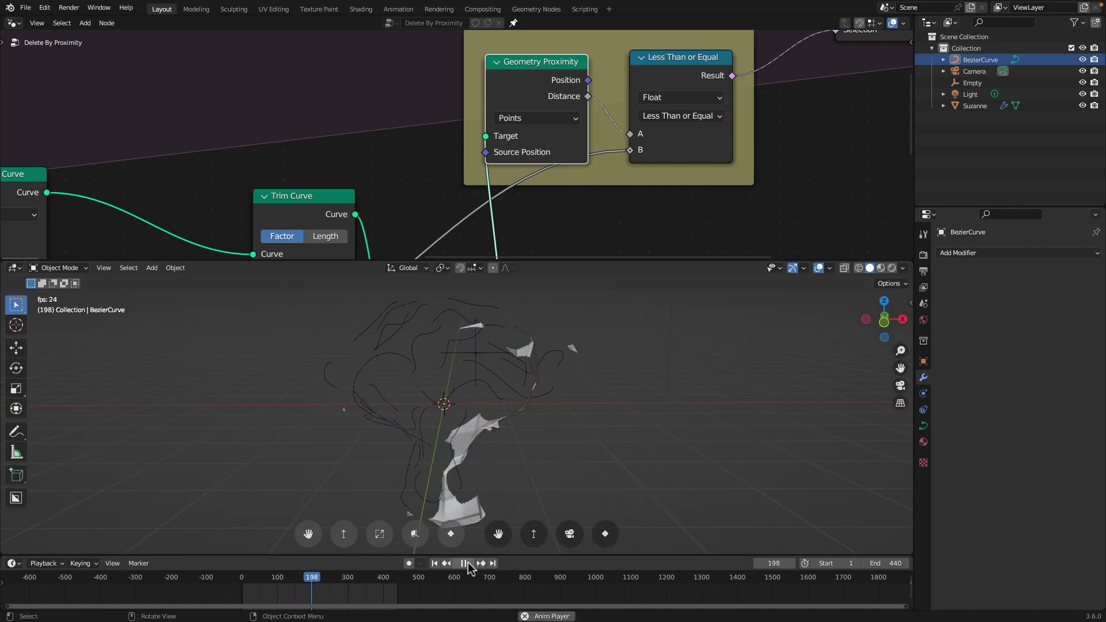
left_click(467, 562)
- Enlarge the node editor and examine how the proximity comparison feeds the Delete Geometry node's Selection
scroll(401, 158, "down", 3)
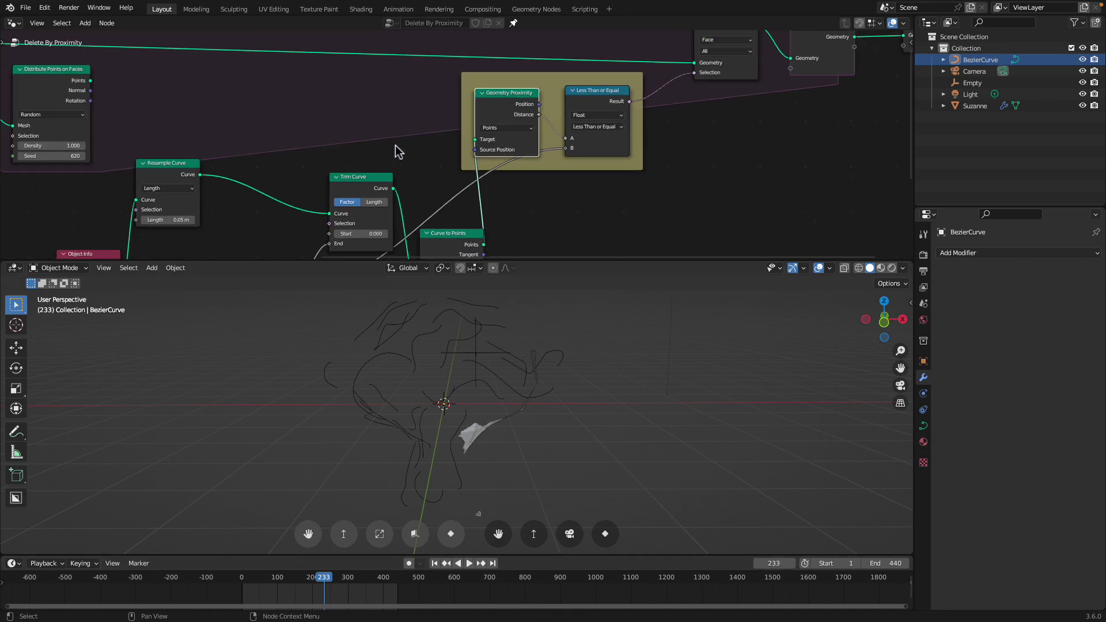
scroll(401, 158, "down", 5)
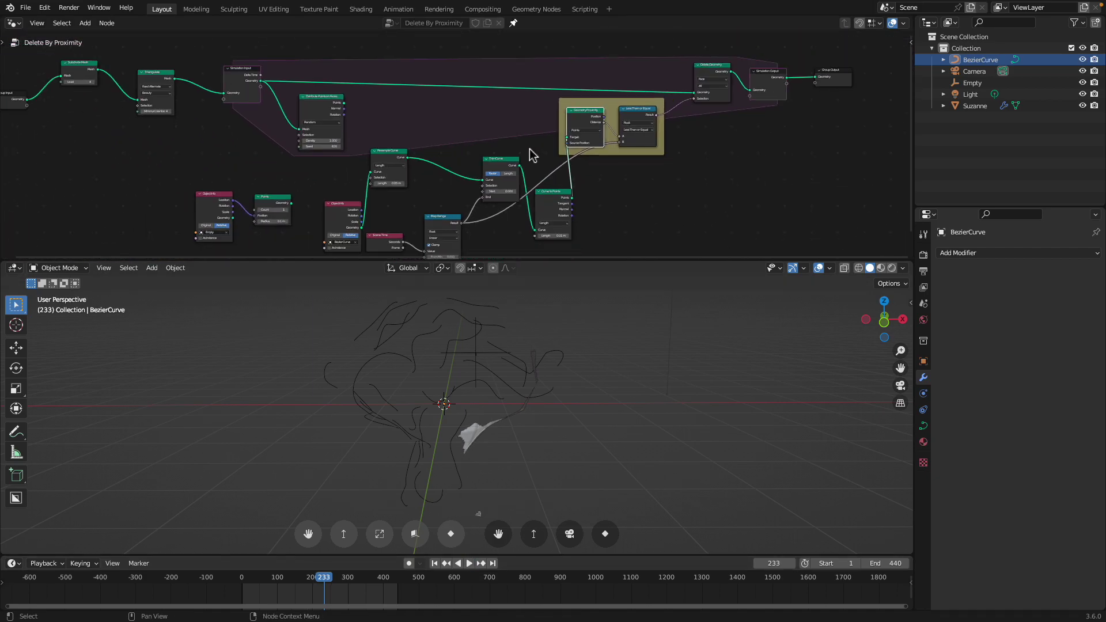
left_click_drag(572, 259, 572, 357)
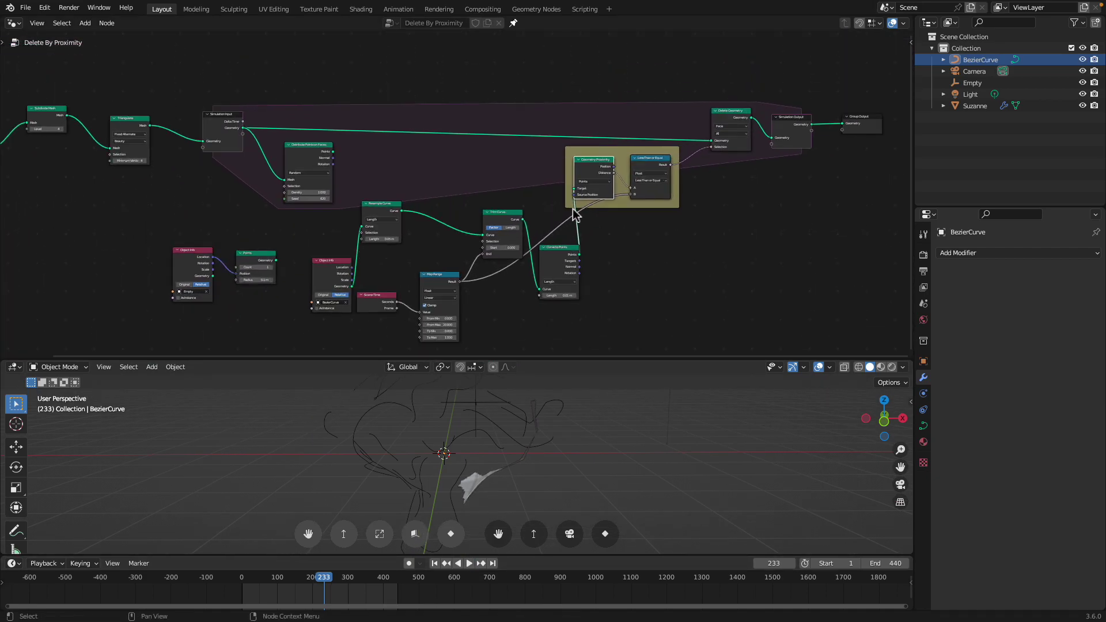
scroll(573, 202, "up", 4)
scroll(572, 169, "up", 1)
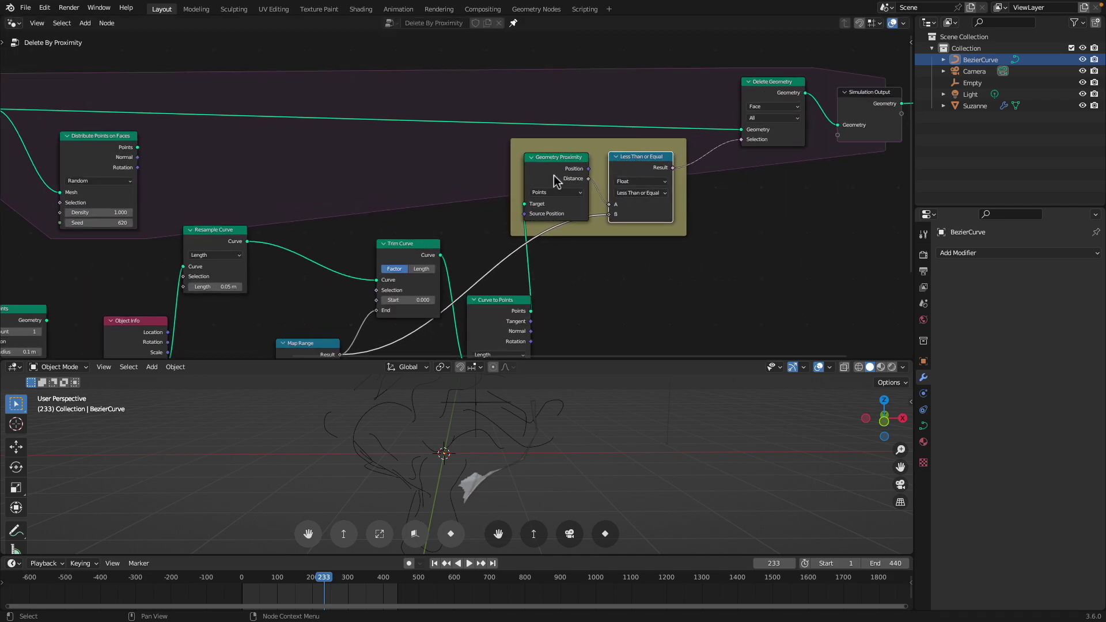
middle_click_drag(649, 167, 680, 153)
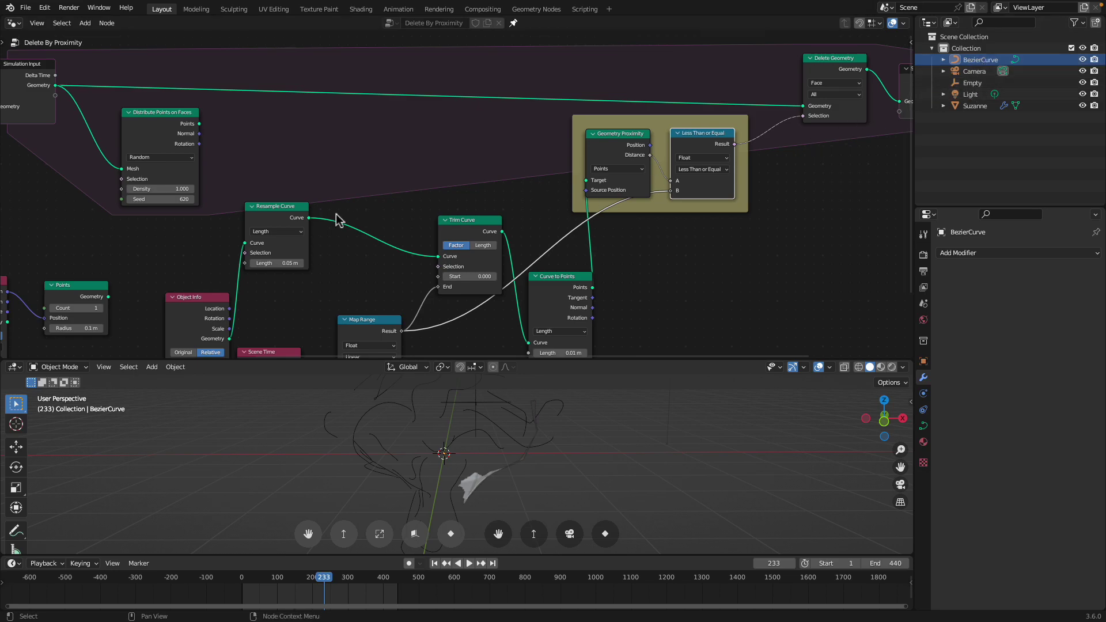
- Review the nodes upstream of the simulation zone and bring the complete tree from Group Input to Group Output into view
scroll(281, 143, "up", 2)
left_click_drag(204, 100, 190, 99)
scroll(189, 130, "down", 2)
middle_click_drag(187, 131, 401, 200)
left_click_drag(250, 121, 241, 116)
middle_click_drag(139, 127, 346, 157)
left_click_drag(269, 148, 274, 140)
middle_click_drag(310, 146, 445, 146)
scroll(581, 186, "down", 3)
middle_click_drag(648, 205, 372, 125)
scroll(446, 167, "down", 1)
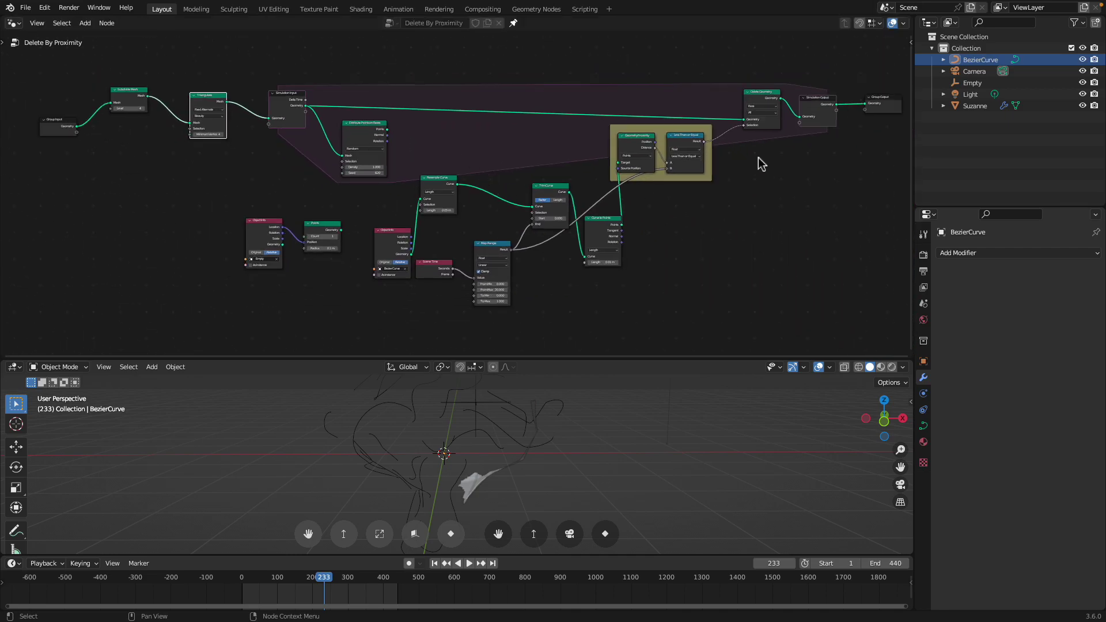
mouse_move(851, 5)
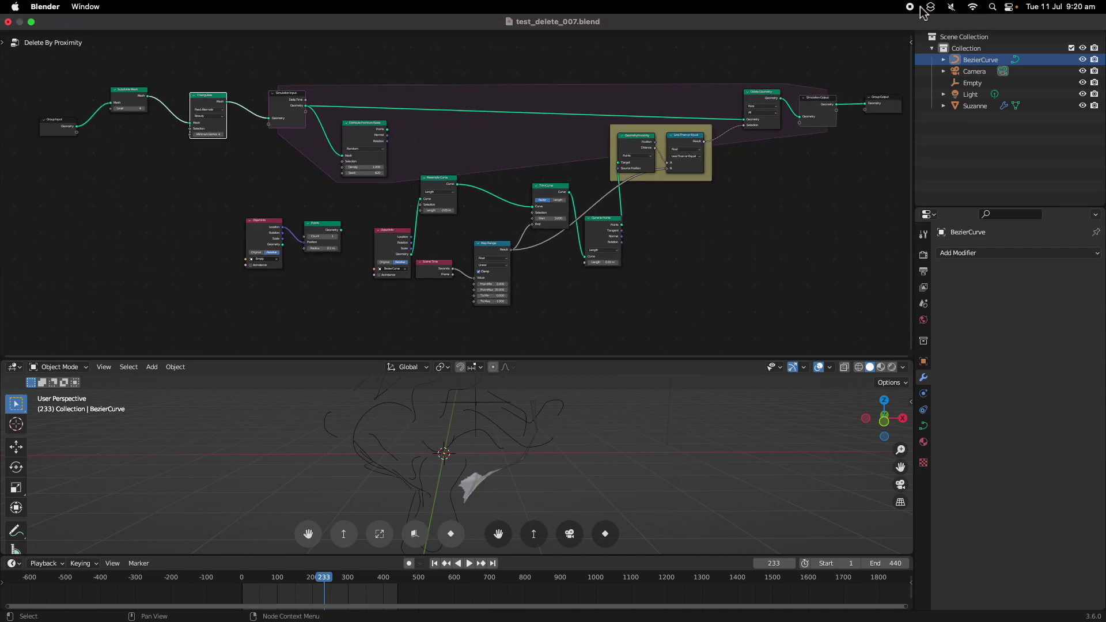